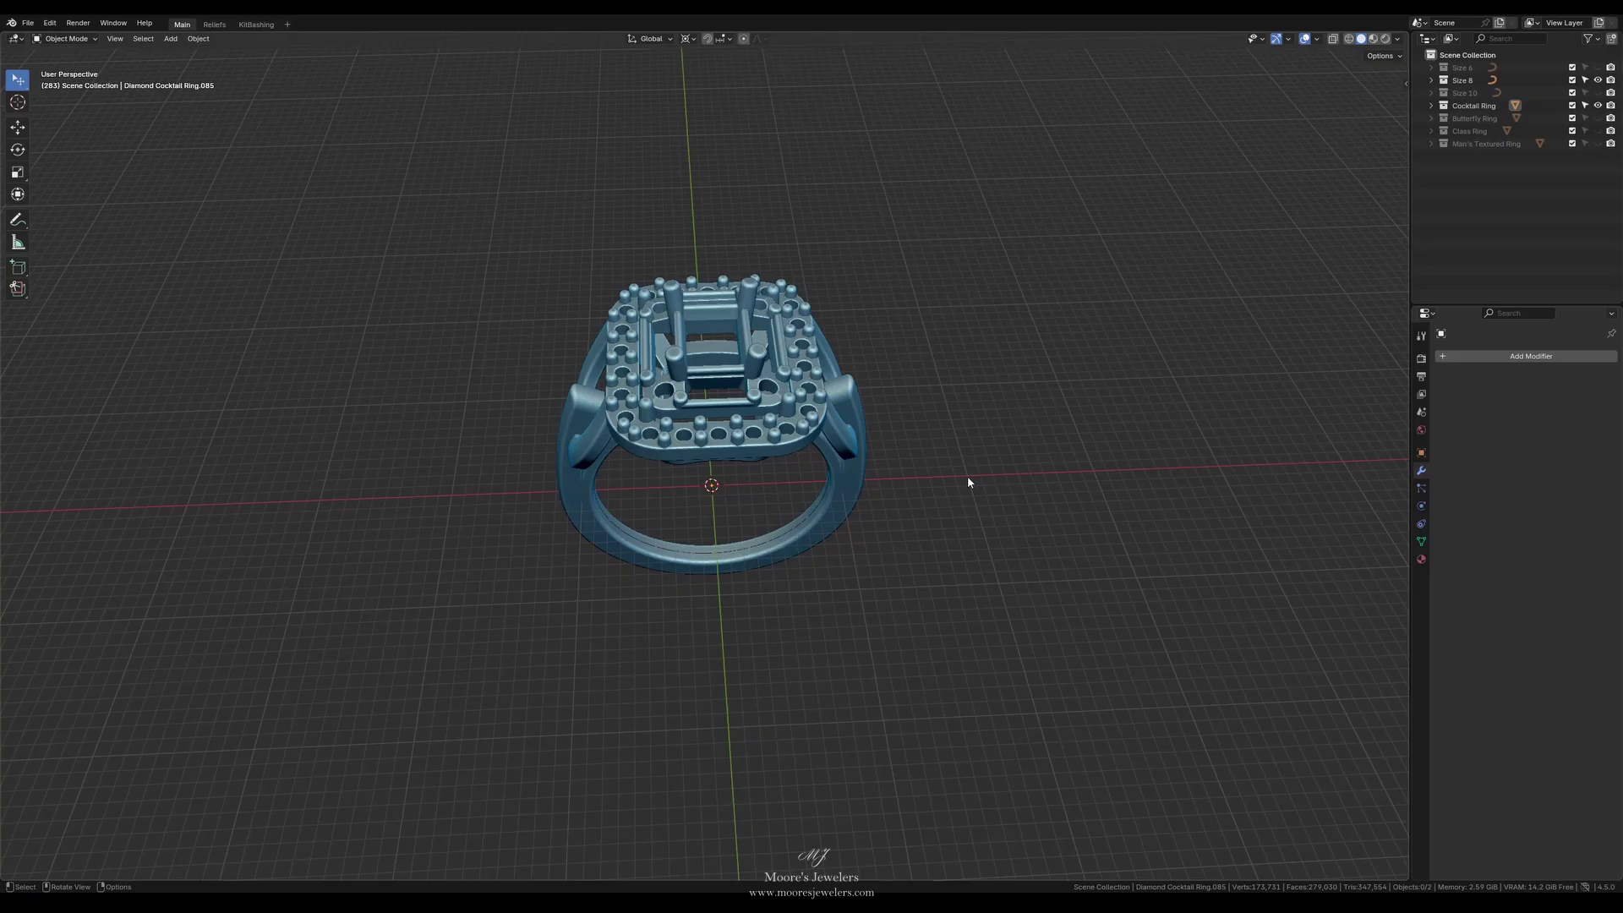
{"action": "mouse_move", "coordinate": [967, 475]}
{"action": "middle_mouse_down"}
{"action": "mouse_move", "coordinate": [968, 513]}
{"action": "mouse_move", "coordinate": [960, 498]}
{"action": "middle_mouse_up"}
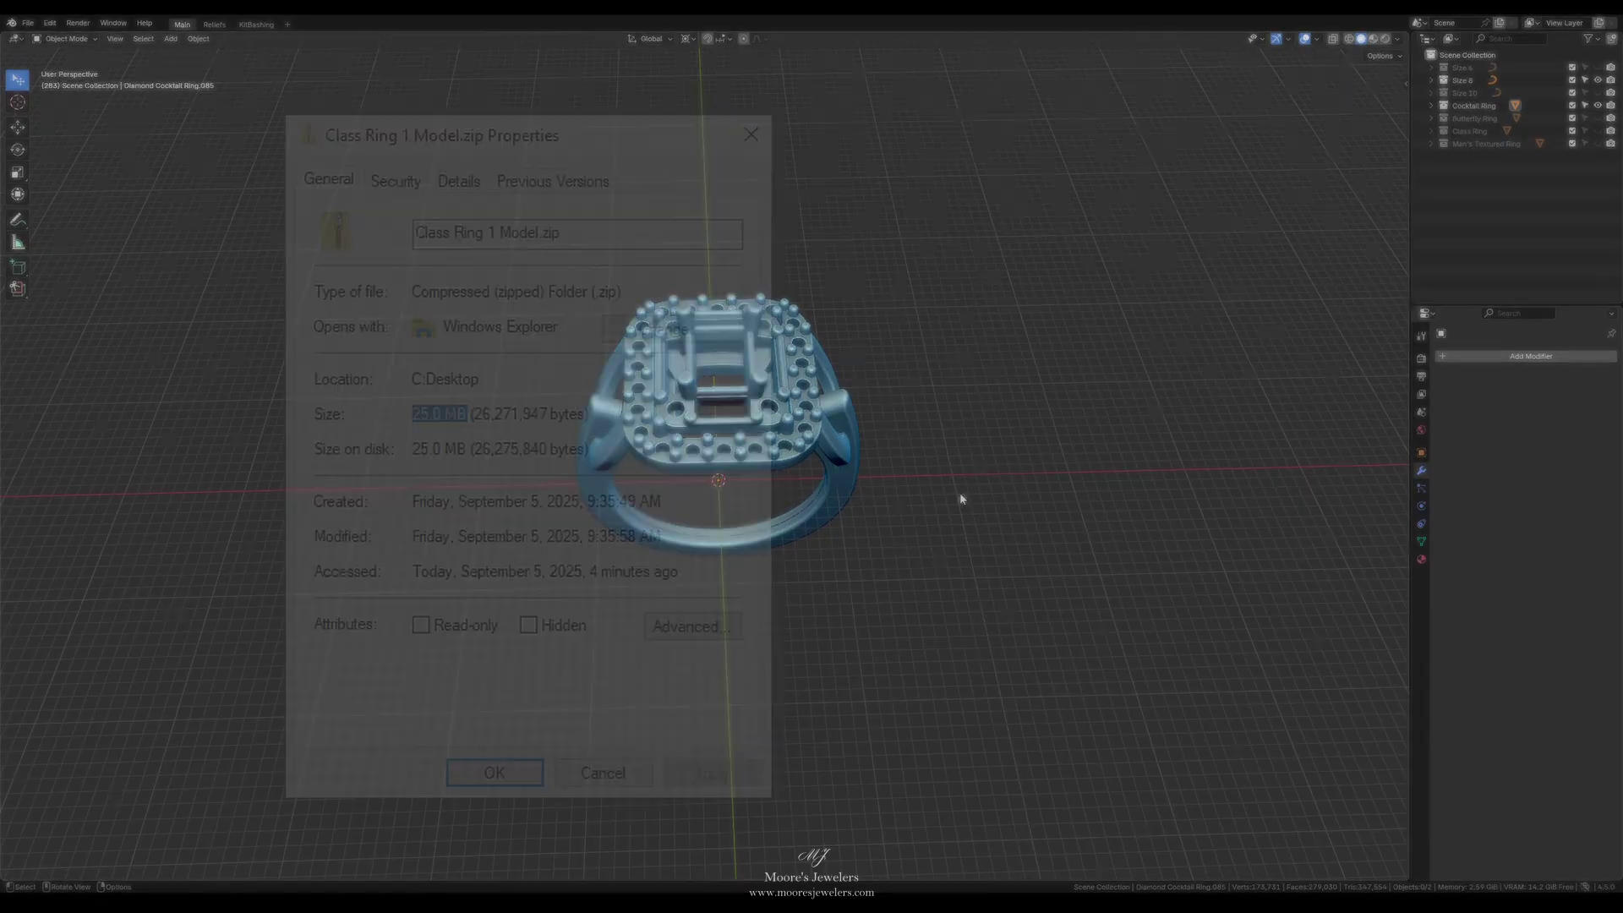
{"action": "middle_click_drag", "start_coordinate": [960, 498], "coordinate": [944, 487]}
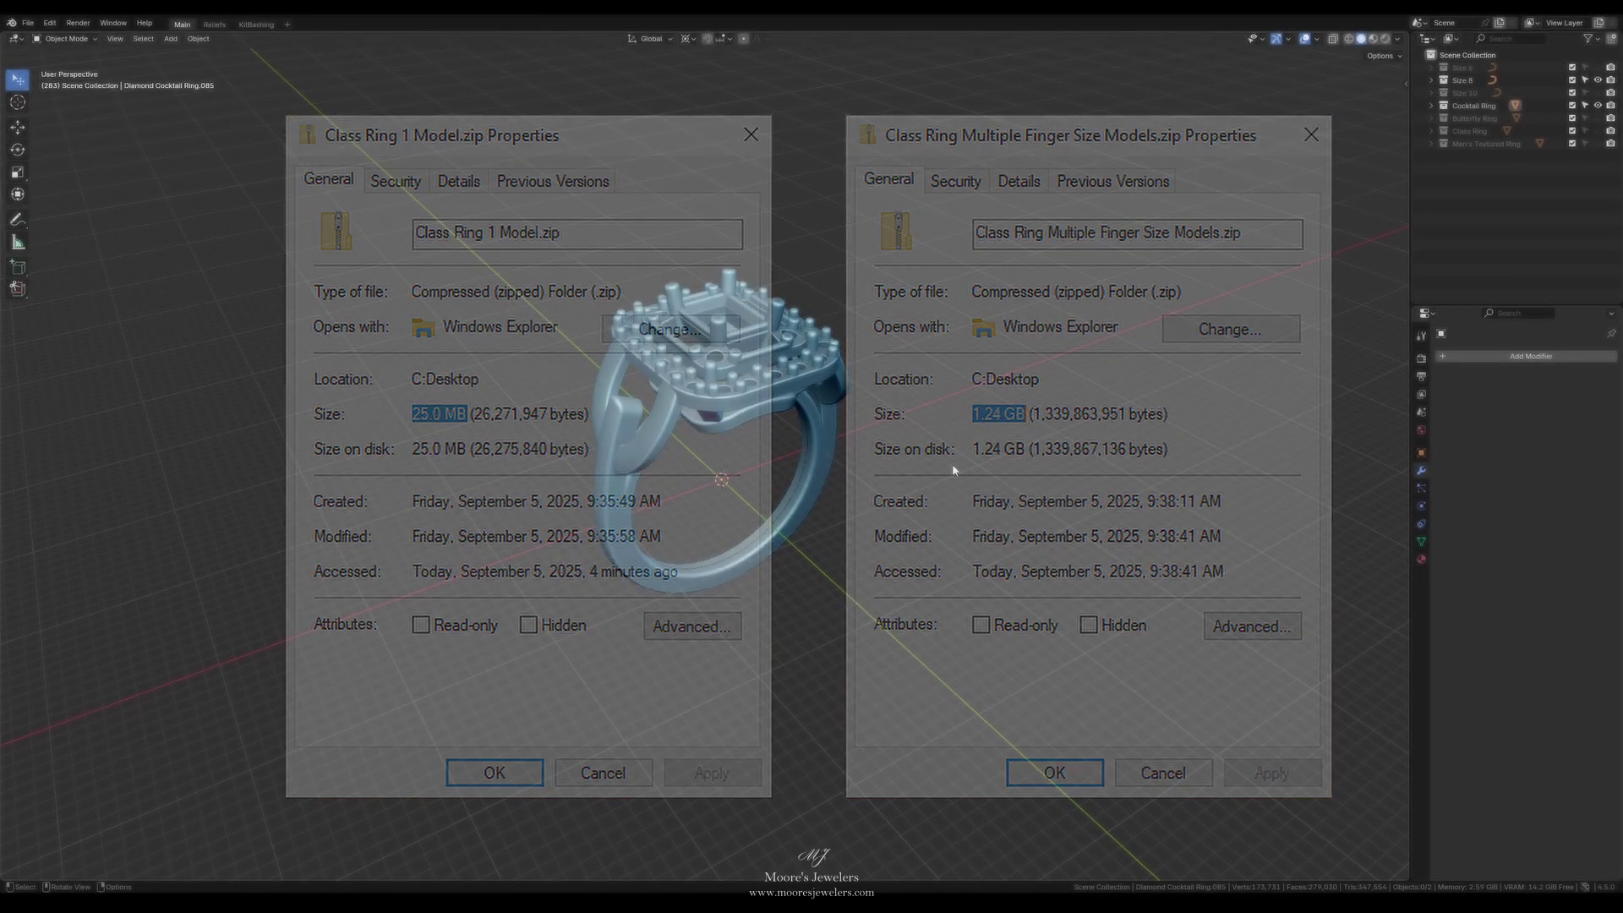
{"action": "middle_click_drag", "start_coordinate": [954, 466], "coordinate": [896, 502]}
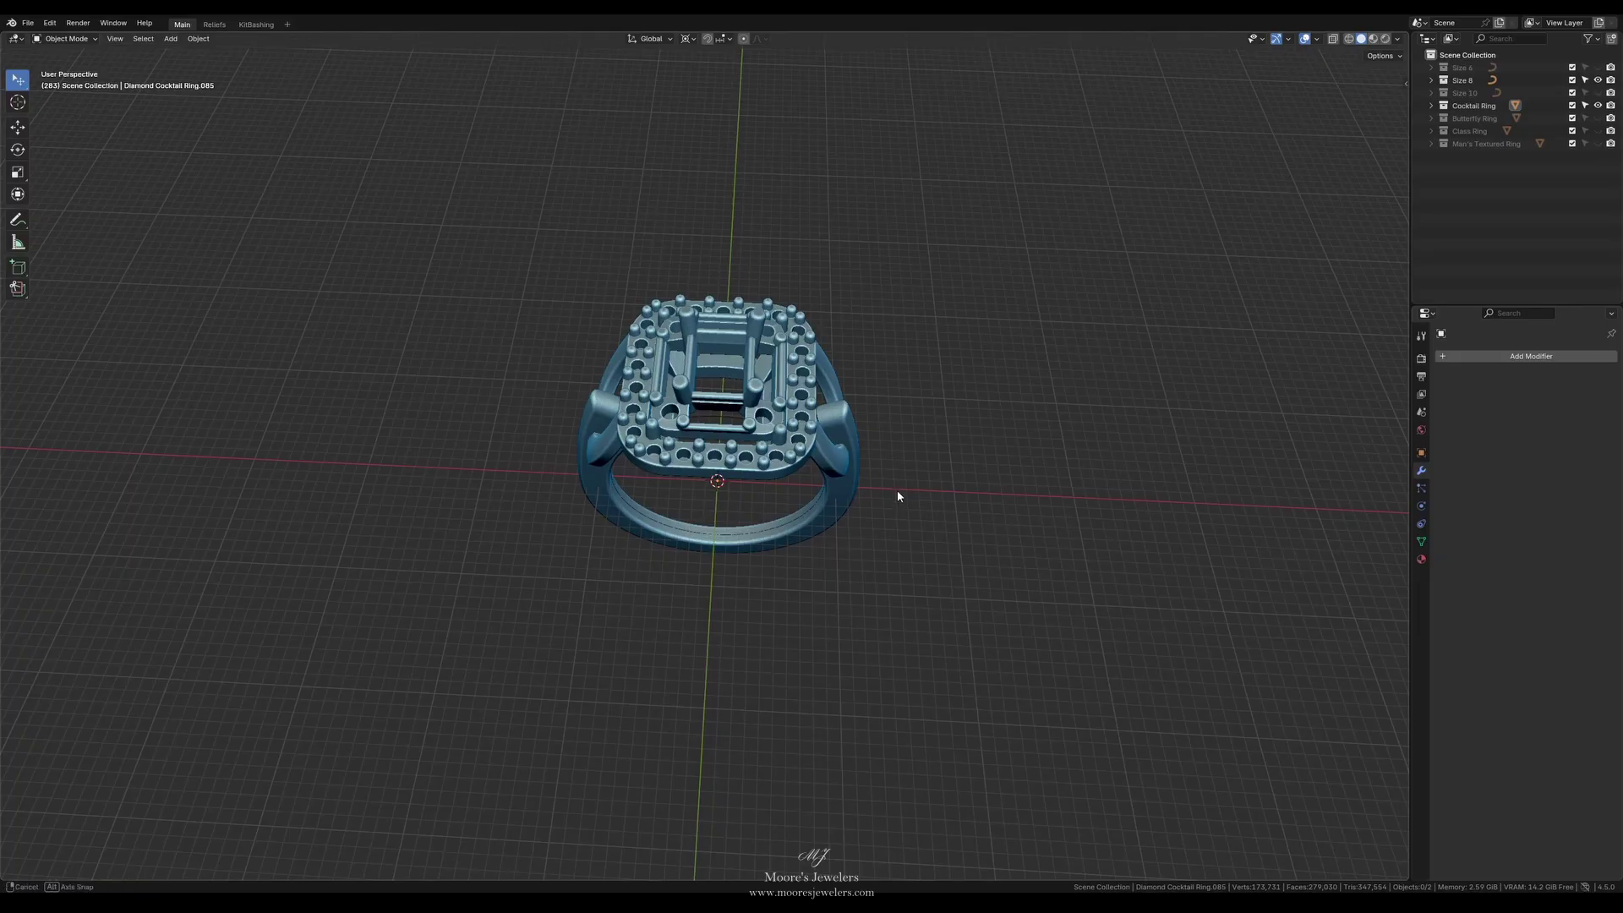
{"action": "middle_click_drag", "start_coordinate": [896, 503], "coordinate": [852, 439]}
Step: Select the cocktail ring, examine its mesh topology in Edit Mode, and return to Object Mode
{"action": "left_click", "coordinate": [844, 448]}
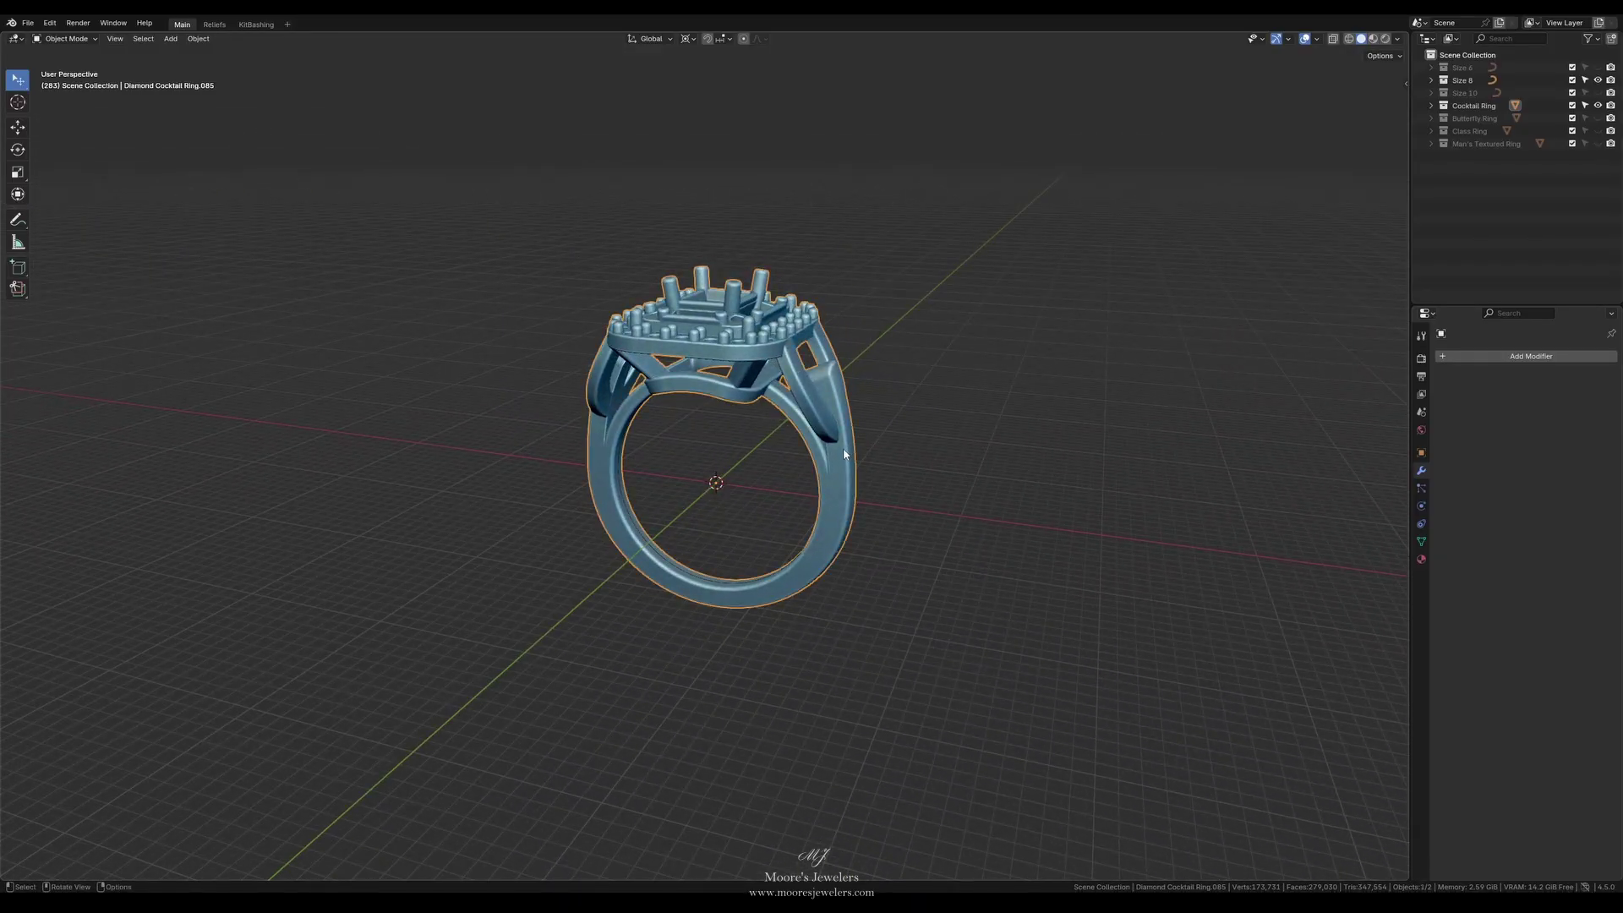
{"action": "key", "text": "Tab"}
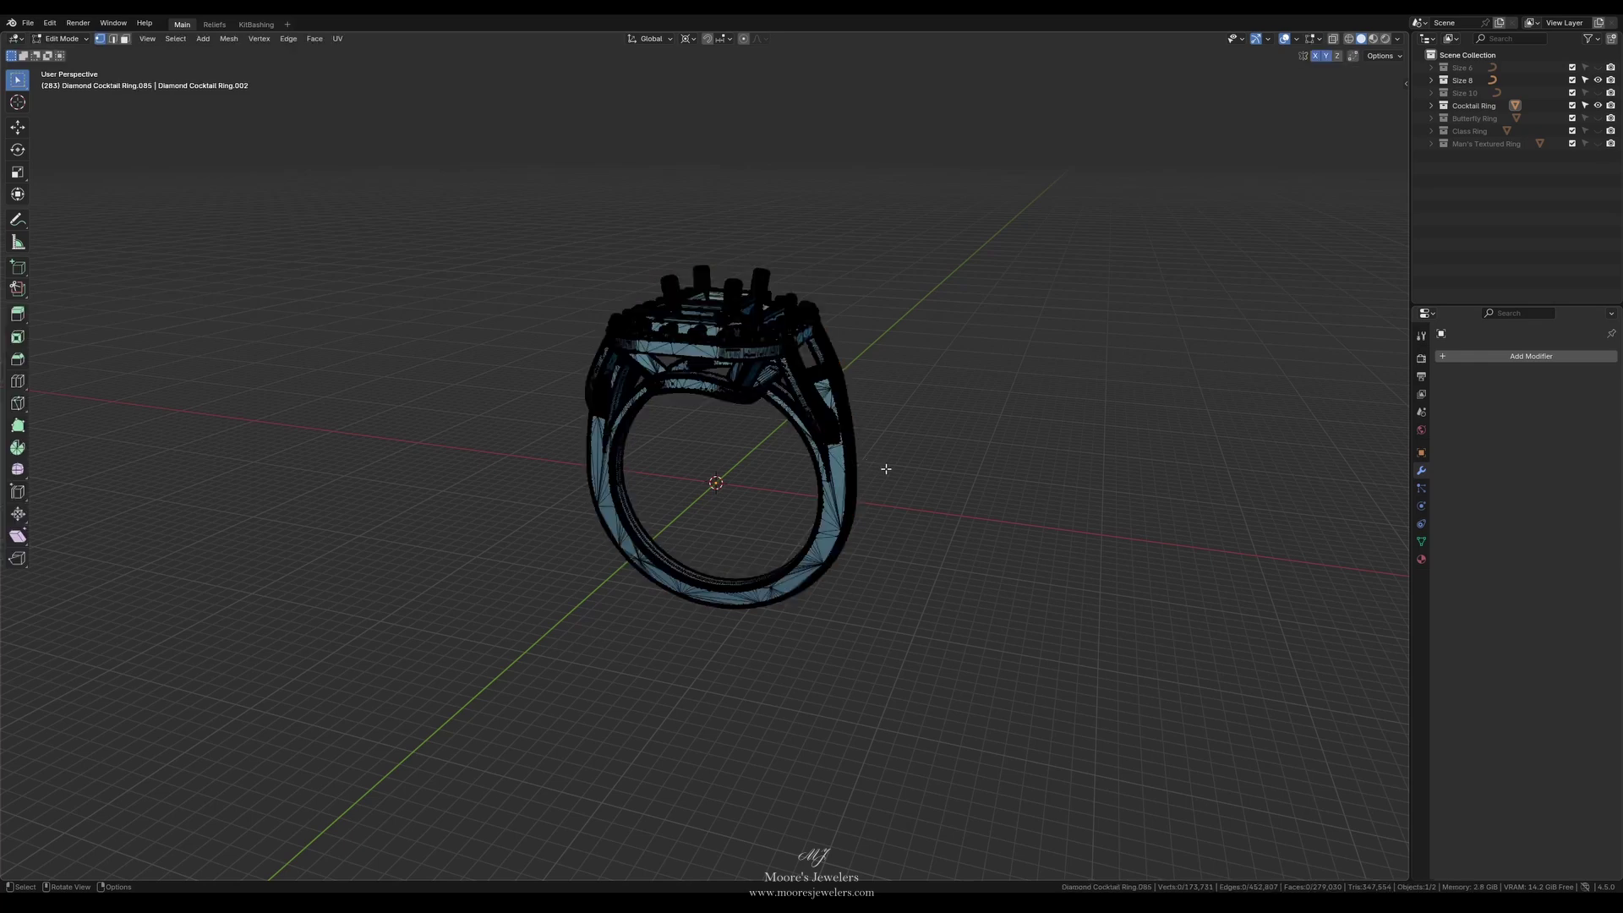
{"action": "mouse_move", "coordinate": [886, 469]}
{"action": "middle_mouse_down"}
{"action": "mouse_move", "coordinate": [931, 449]}
{"action": "mouse_move", "coordinate": [914, 502]}
{"action": "mouse_move", "coordinate": [855, 497]}
{"action": "mouse_move", "coordinate": [902, 519]}
{"action": "middle_mouse_up"}
{"action": "key", "text": "Tab"}
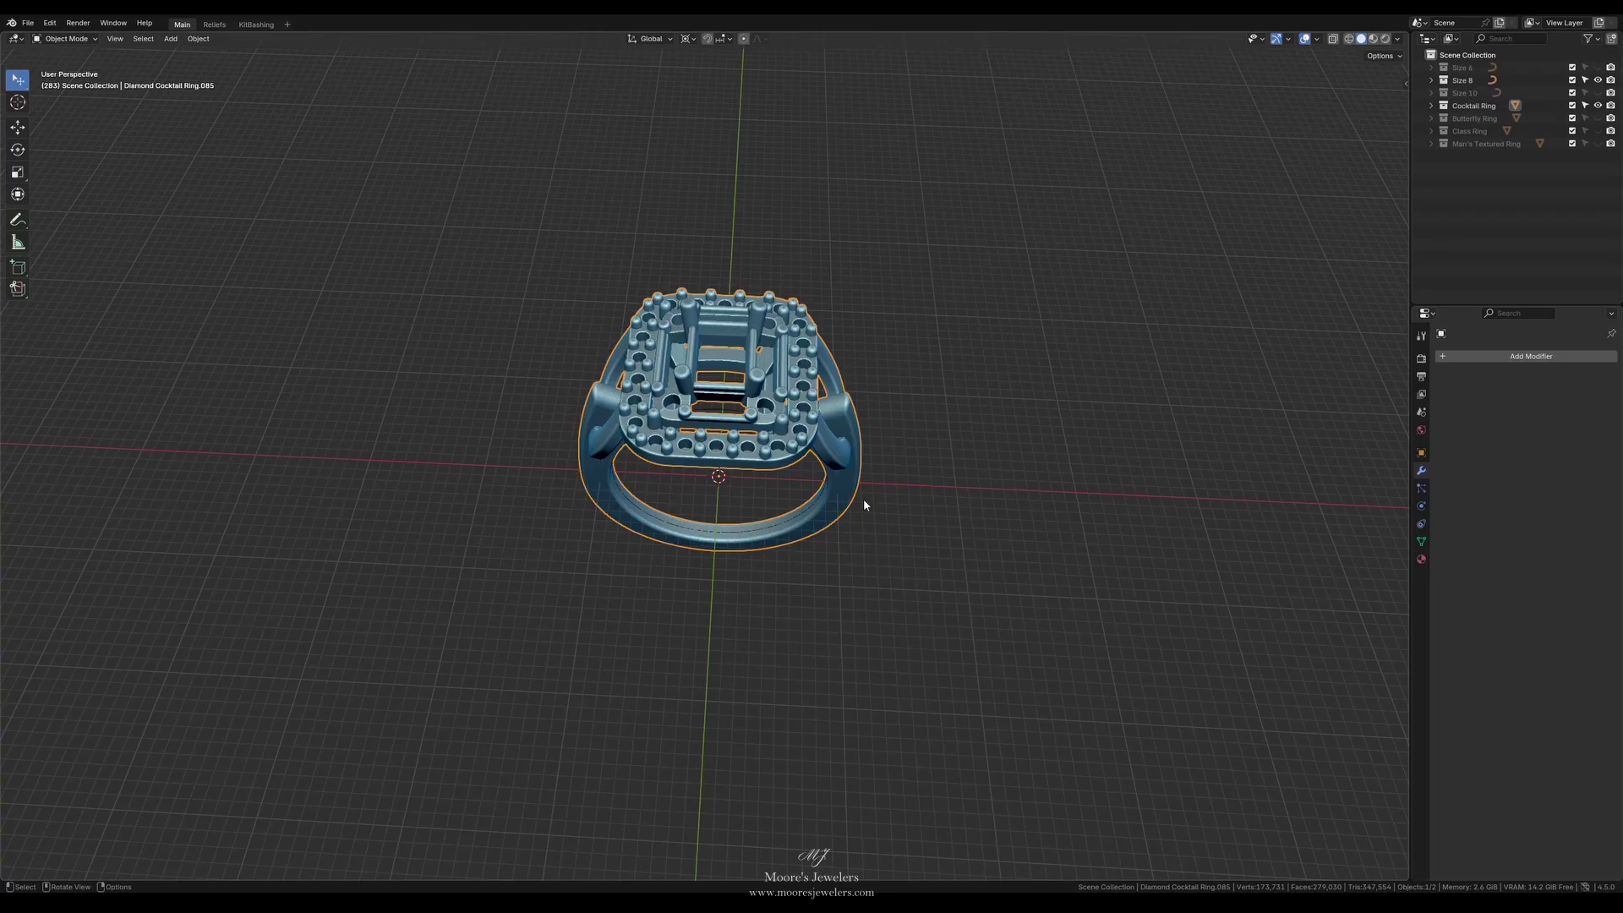
{"action": "middle_click_drag", "start_coordinate": [864, 500], "coordinate": [867, 500]}
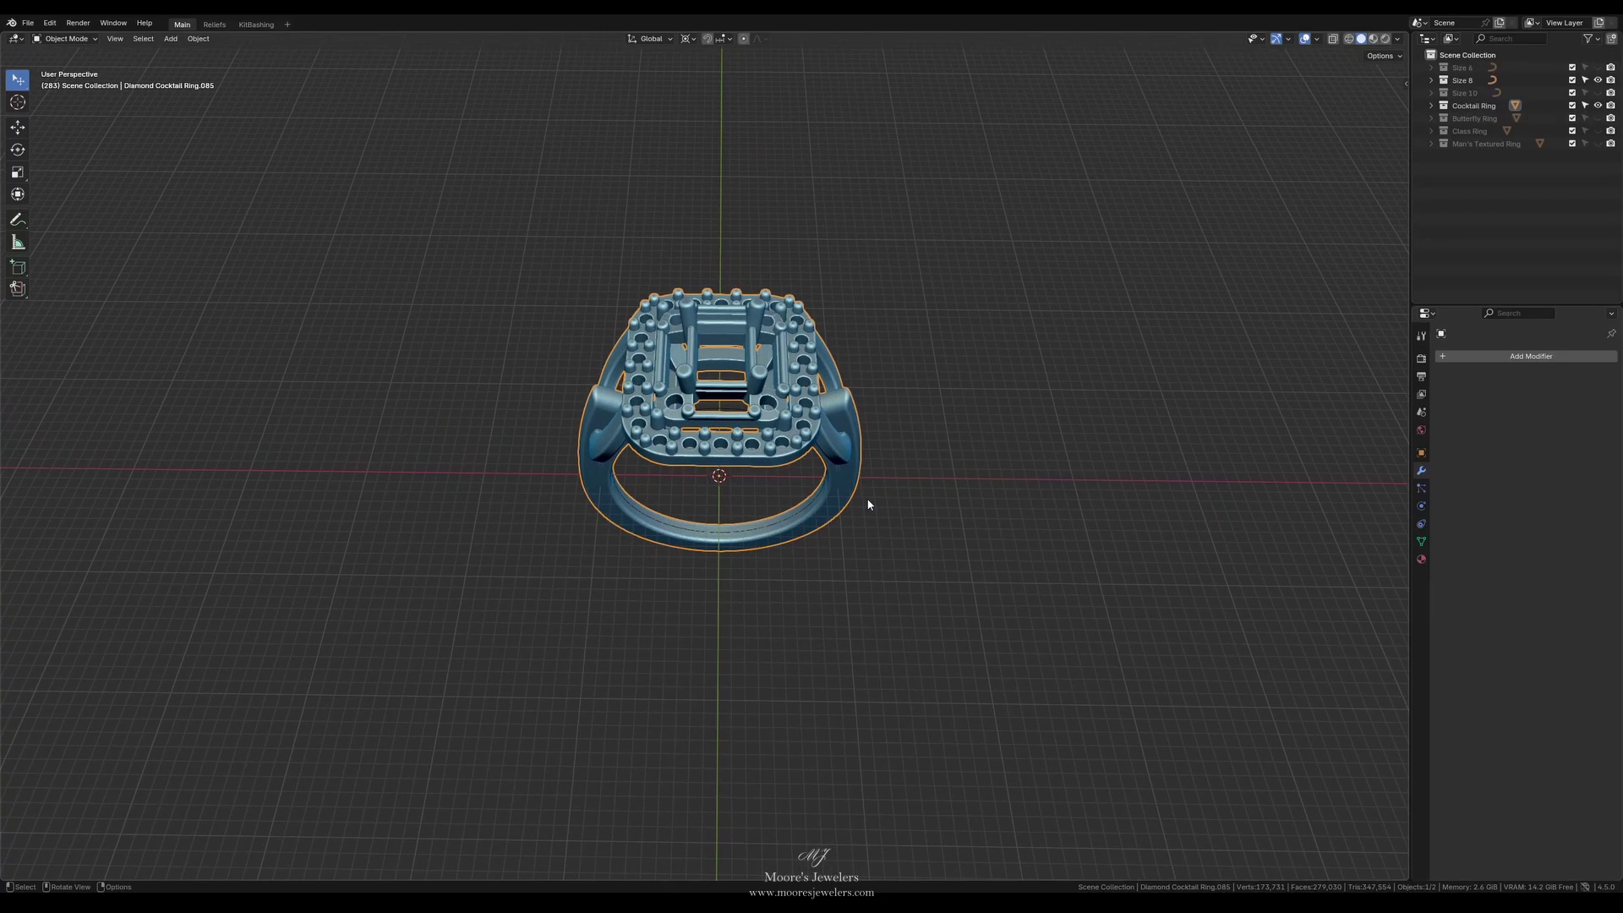
{"action": "key", "text": "alt+z"}
{"action": "middle_click_drag", "start_coordinate": [867, 504], "coordinate": [841, 458]}
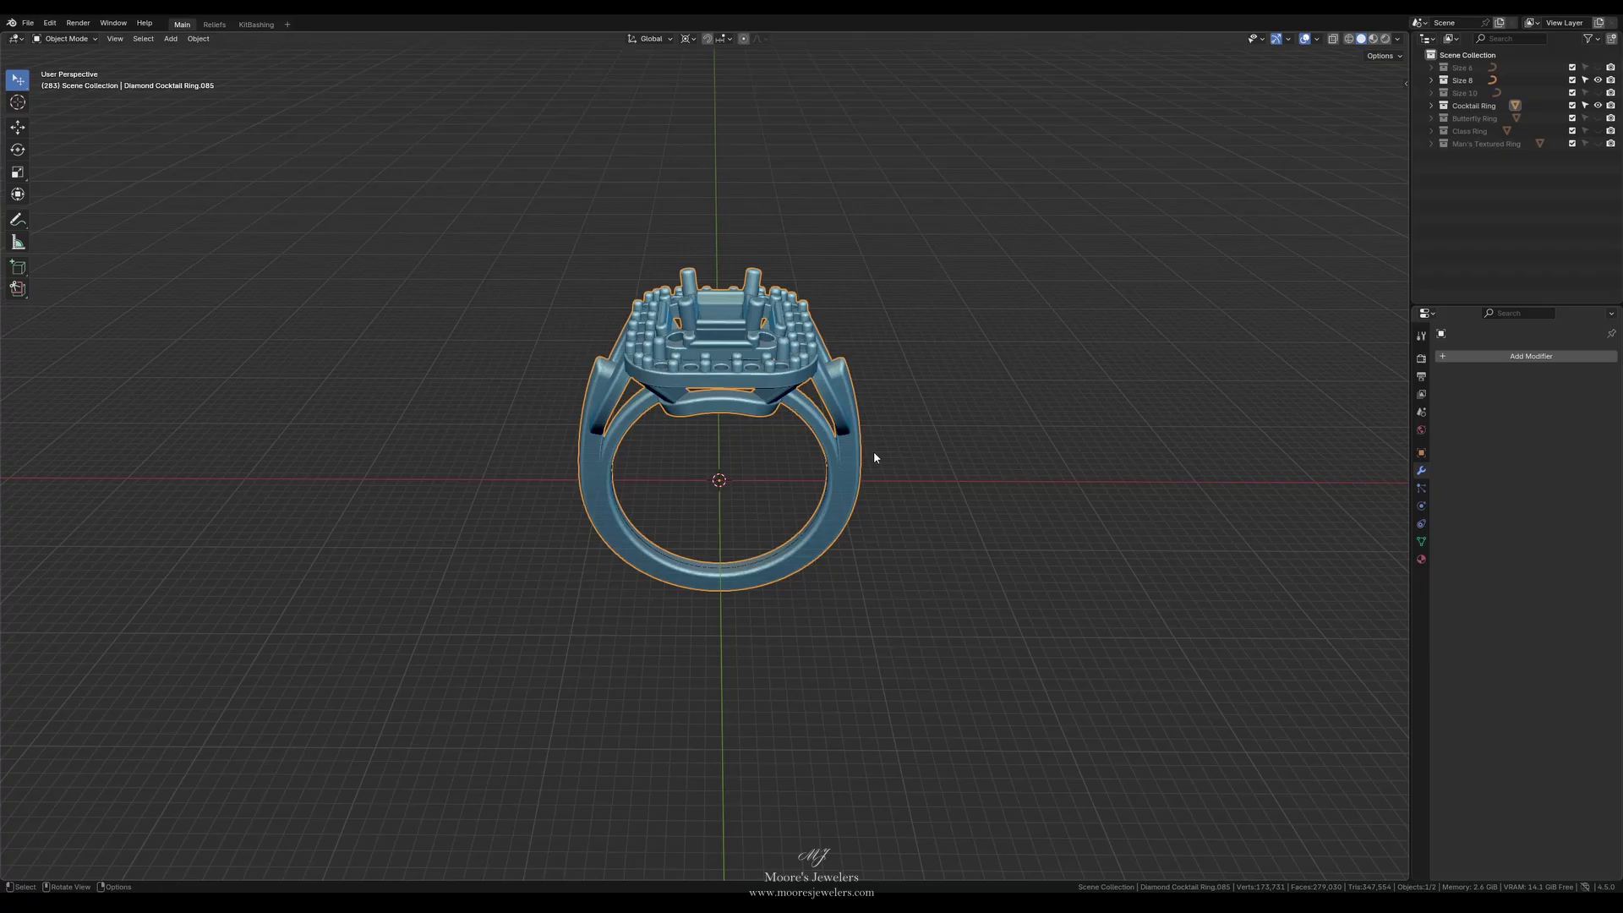
Step: Switch the cocktail ring to Sculpt Mode and adjust the voxel size for remeshing
{"action": "key", "text": "ctrl+Tab"}
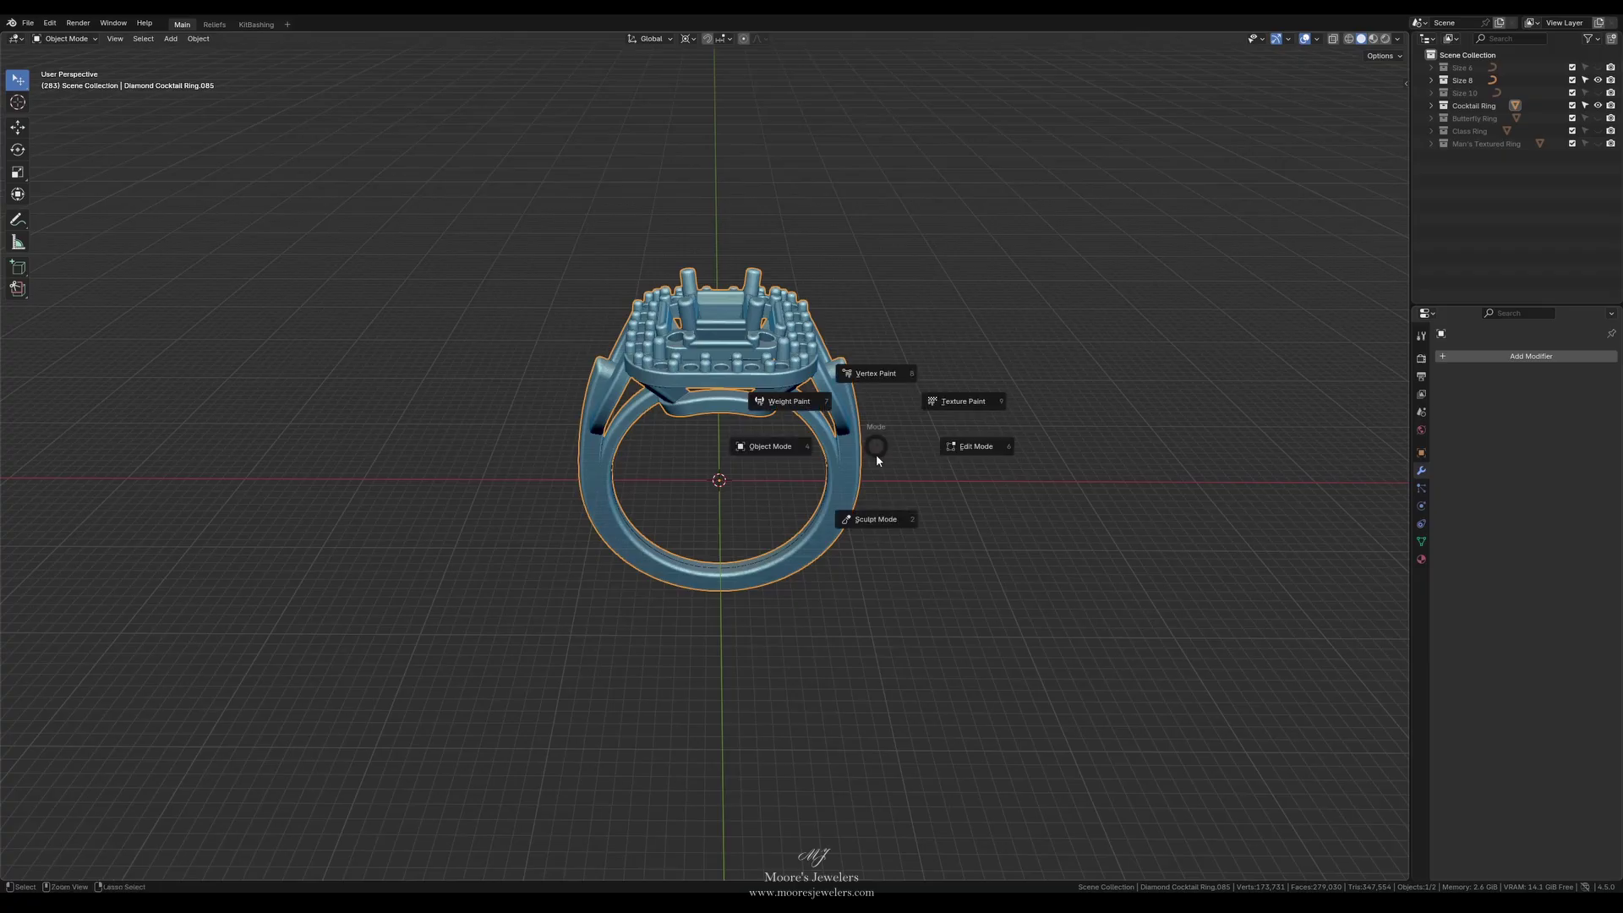
{"action": "left_click", "coordinate": [875, 519]}
{"action": "key", "text": "r"}
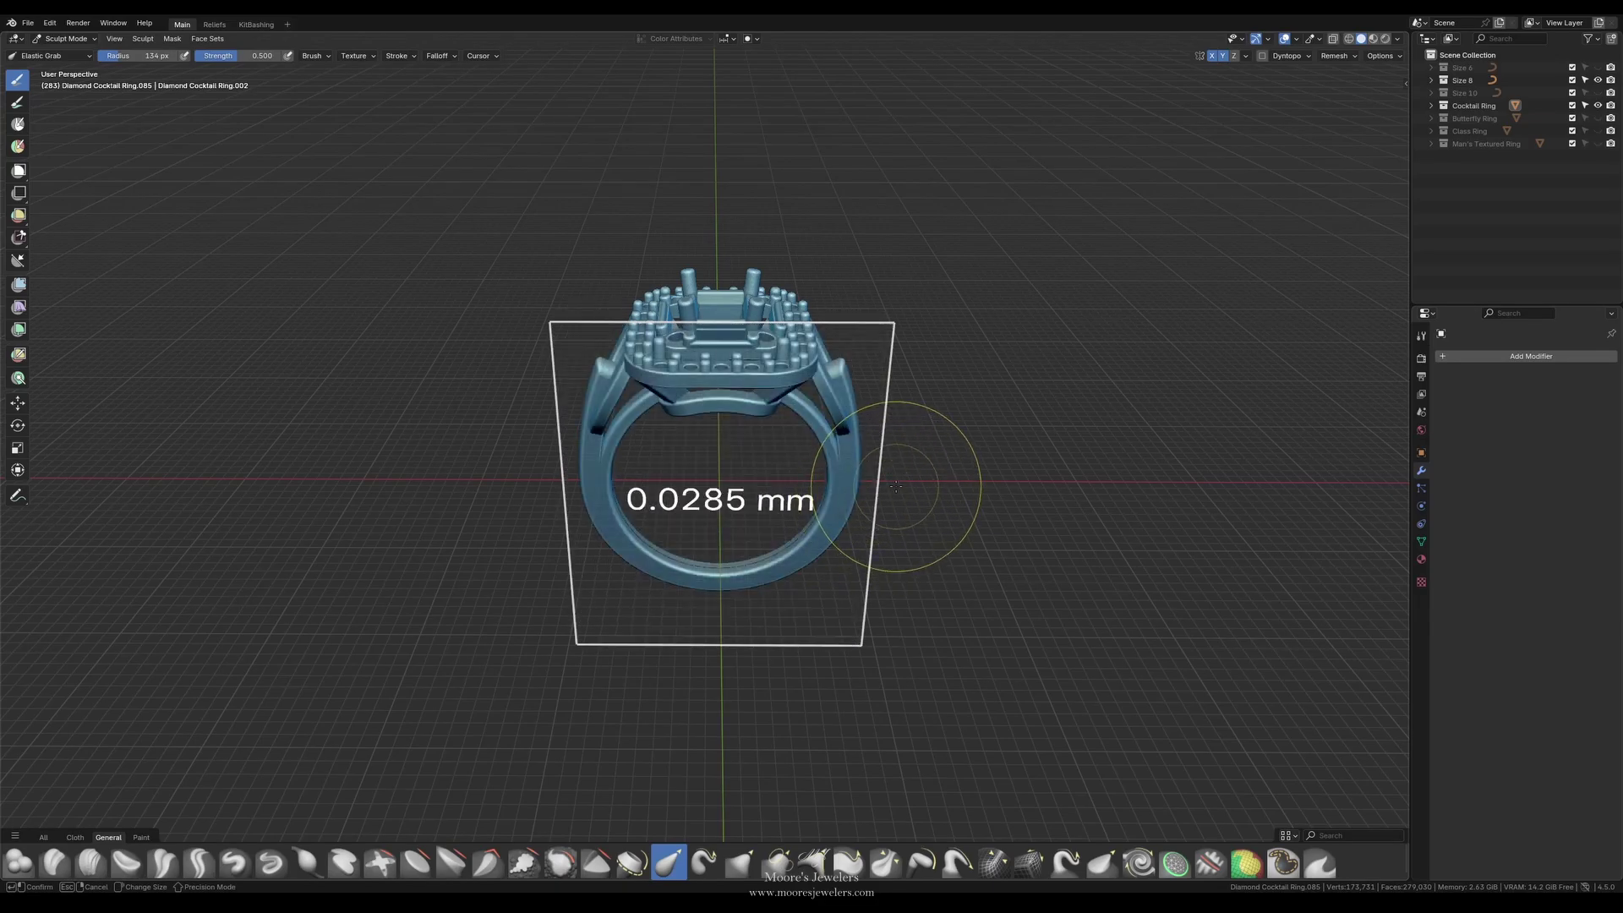
{"action": "left_click", "coordinate": [851, 481]}
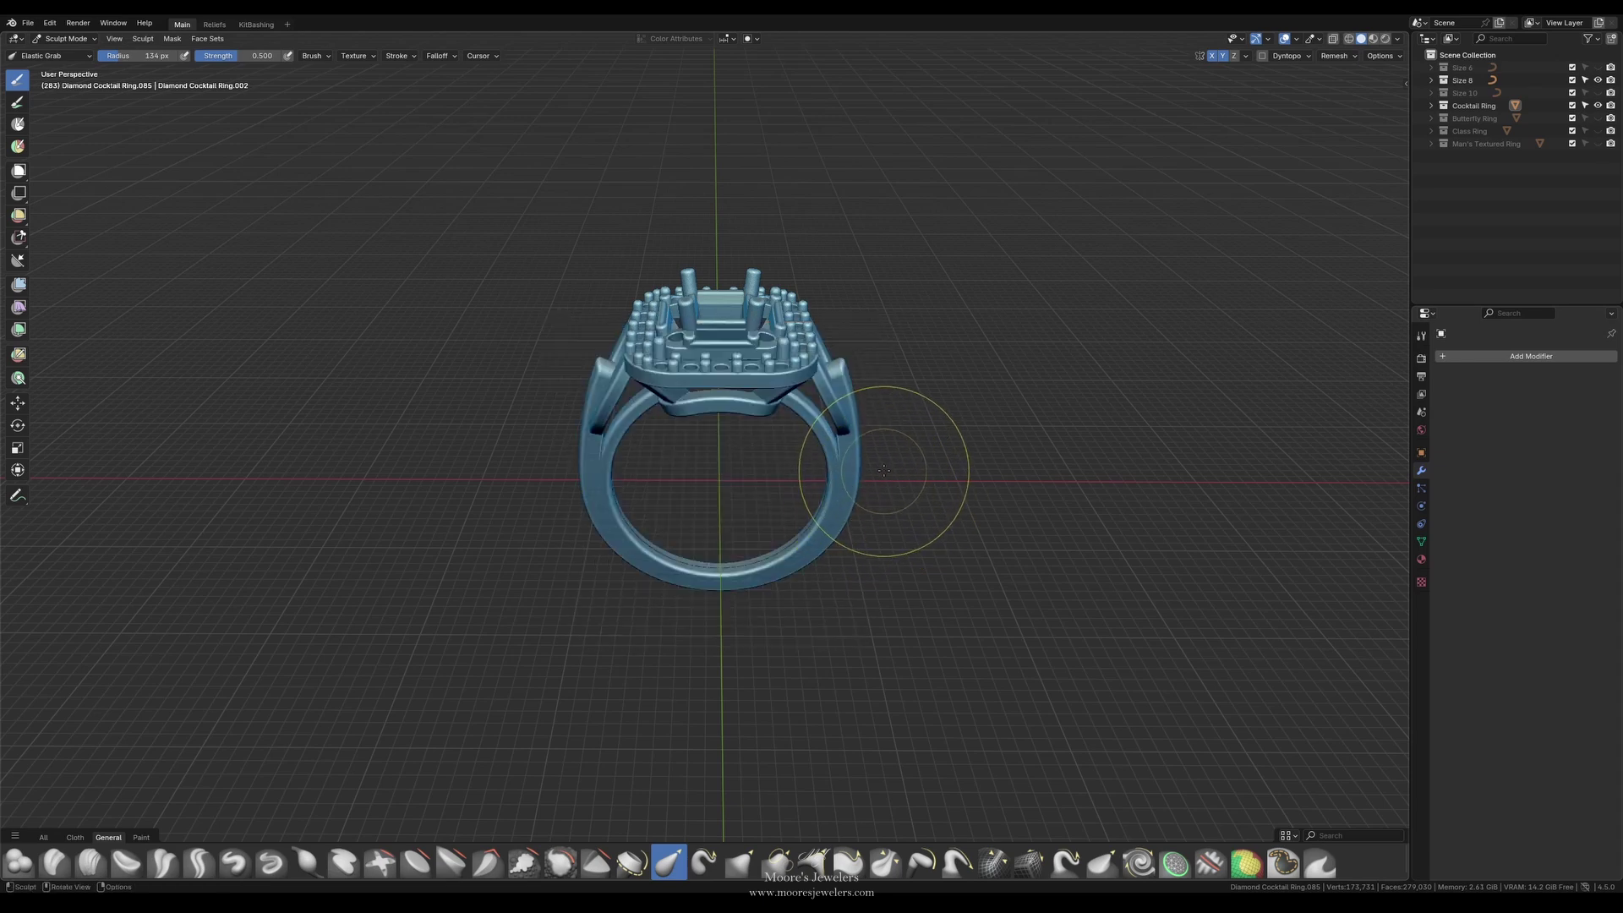
{"action": "key", "text": "ctrl+r"}
{"action": "mouse_move", "coordinate": [887, 465]}
{"action": "middle_mouse_down"}
{"action": "mouse_move", "coordinate": [909, 470]}
{"action": "mouse_move", "coordinate": [851, 447]}
{"action": "mouse_move", "coordinate": [883, 449]}
{"action": "middle_mouse_up"}
{"action": "key", "text": "ctrl+z"}
Step: Set a fine voxel size for the ring and voxel-remesh it into a dense, even mesh
{"action": "key", "text": "r"}
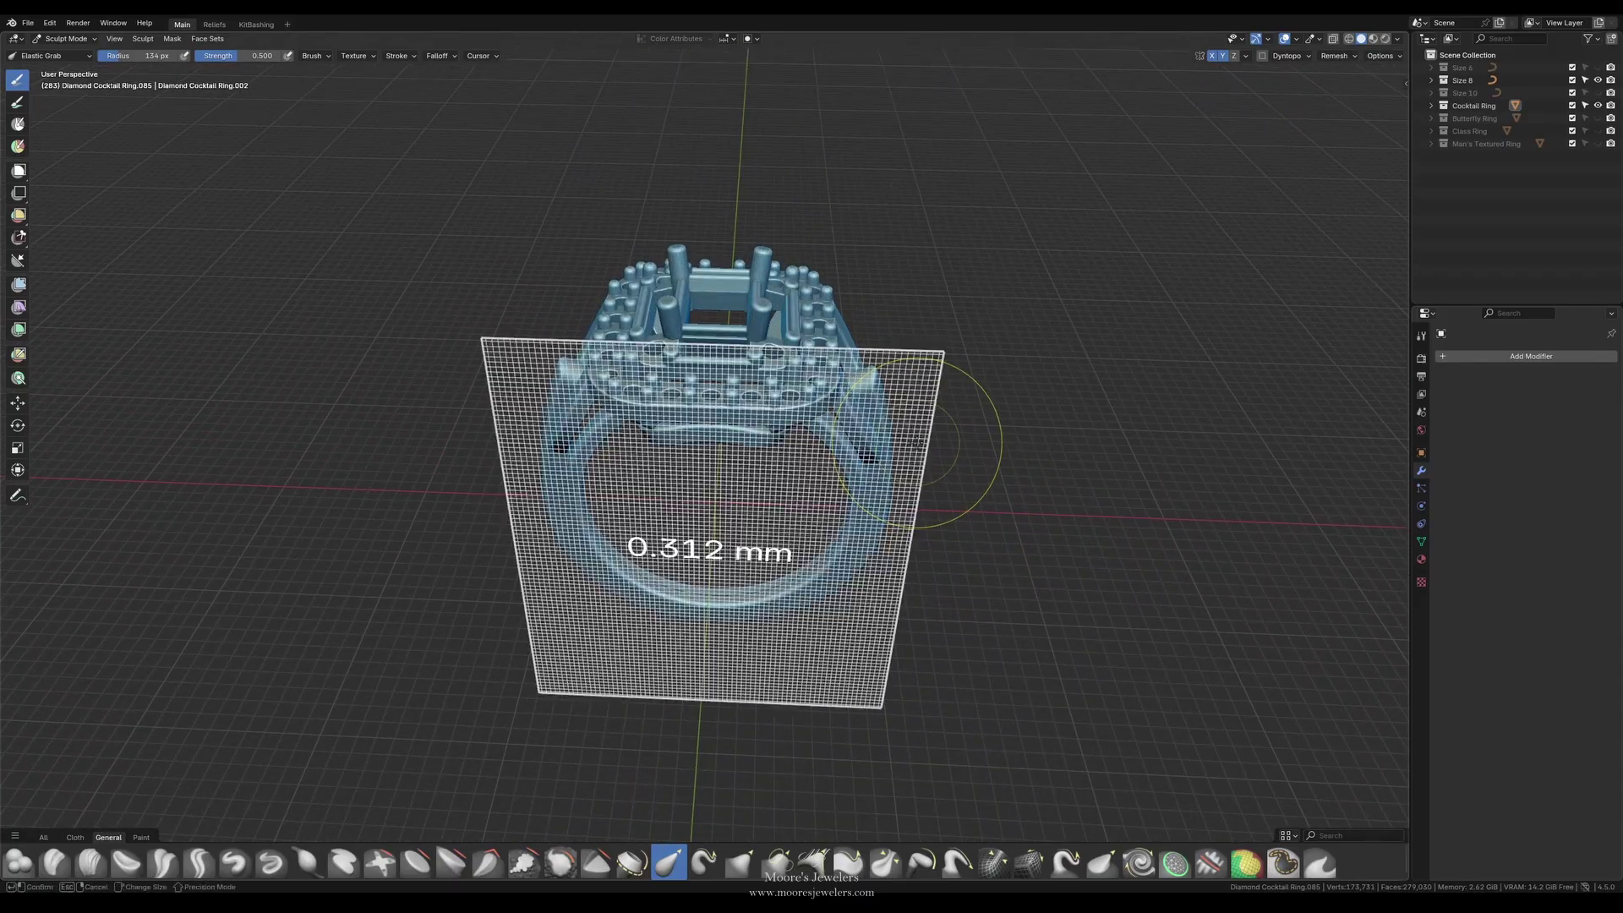
{"action": "left_click", "coordinate": [952, 435]}
{"action": "key", "text": "ctrl"}
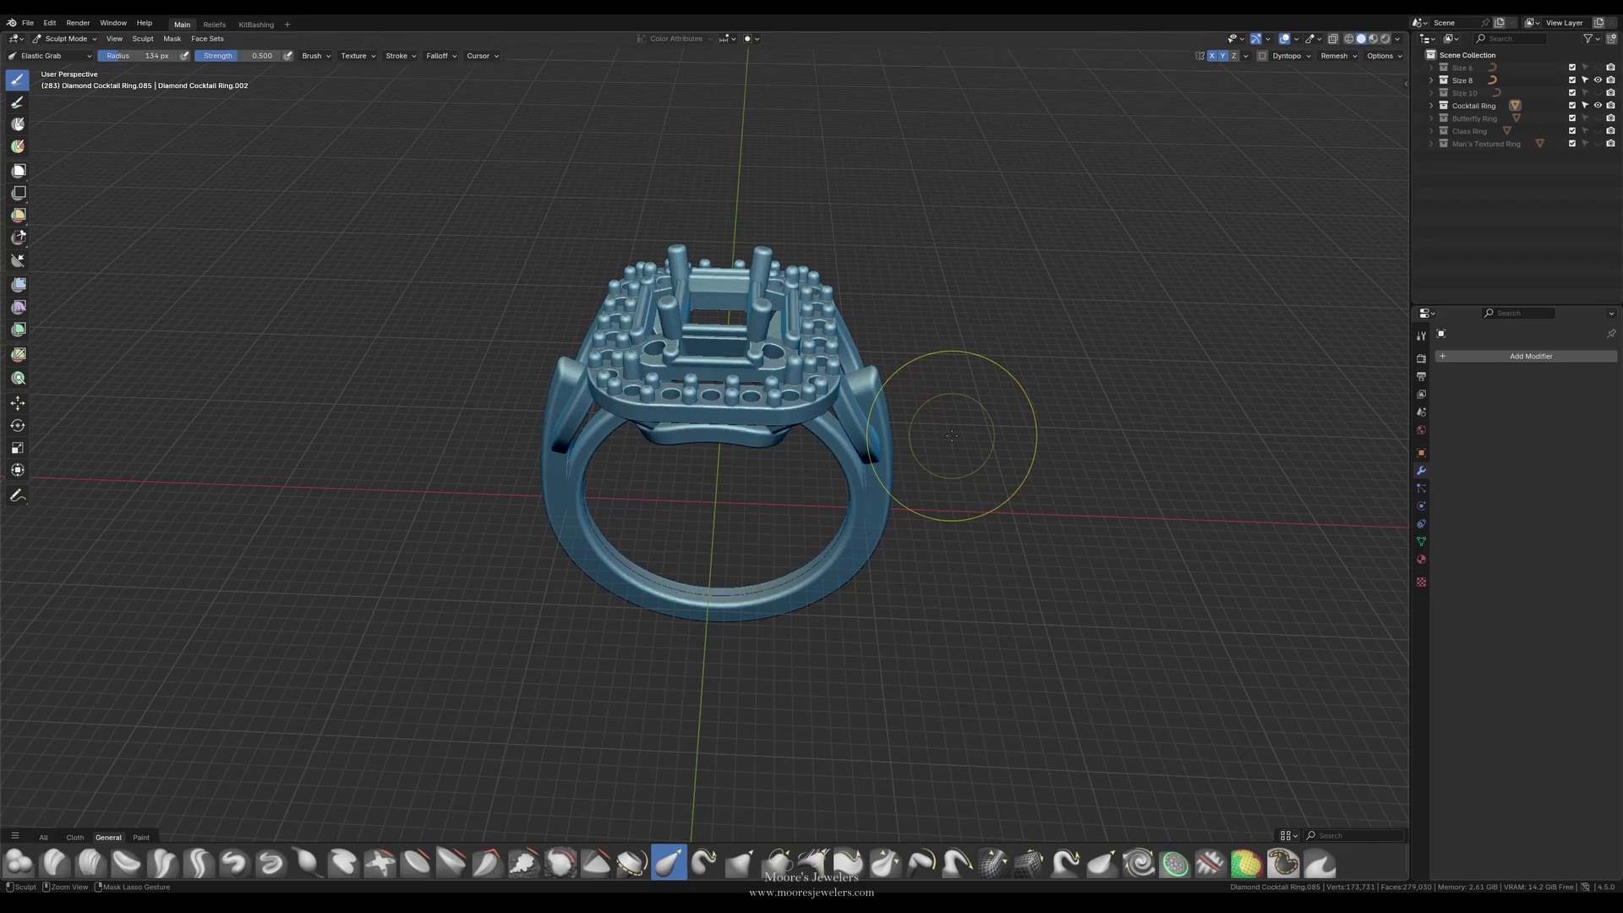
{"action": "key", "text": "ctrl+r"}
Step: Examine the remeshed ring's density in Edit Mode and return to Object Mode
{"action": "key", "text": "ctrl+Tab"}
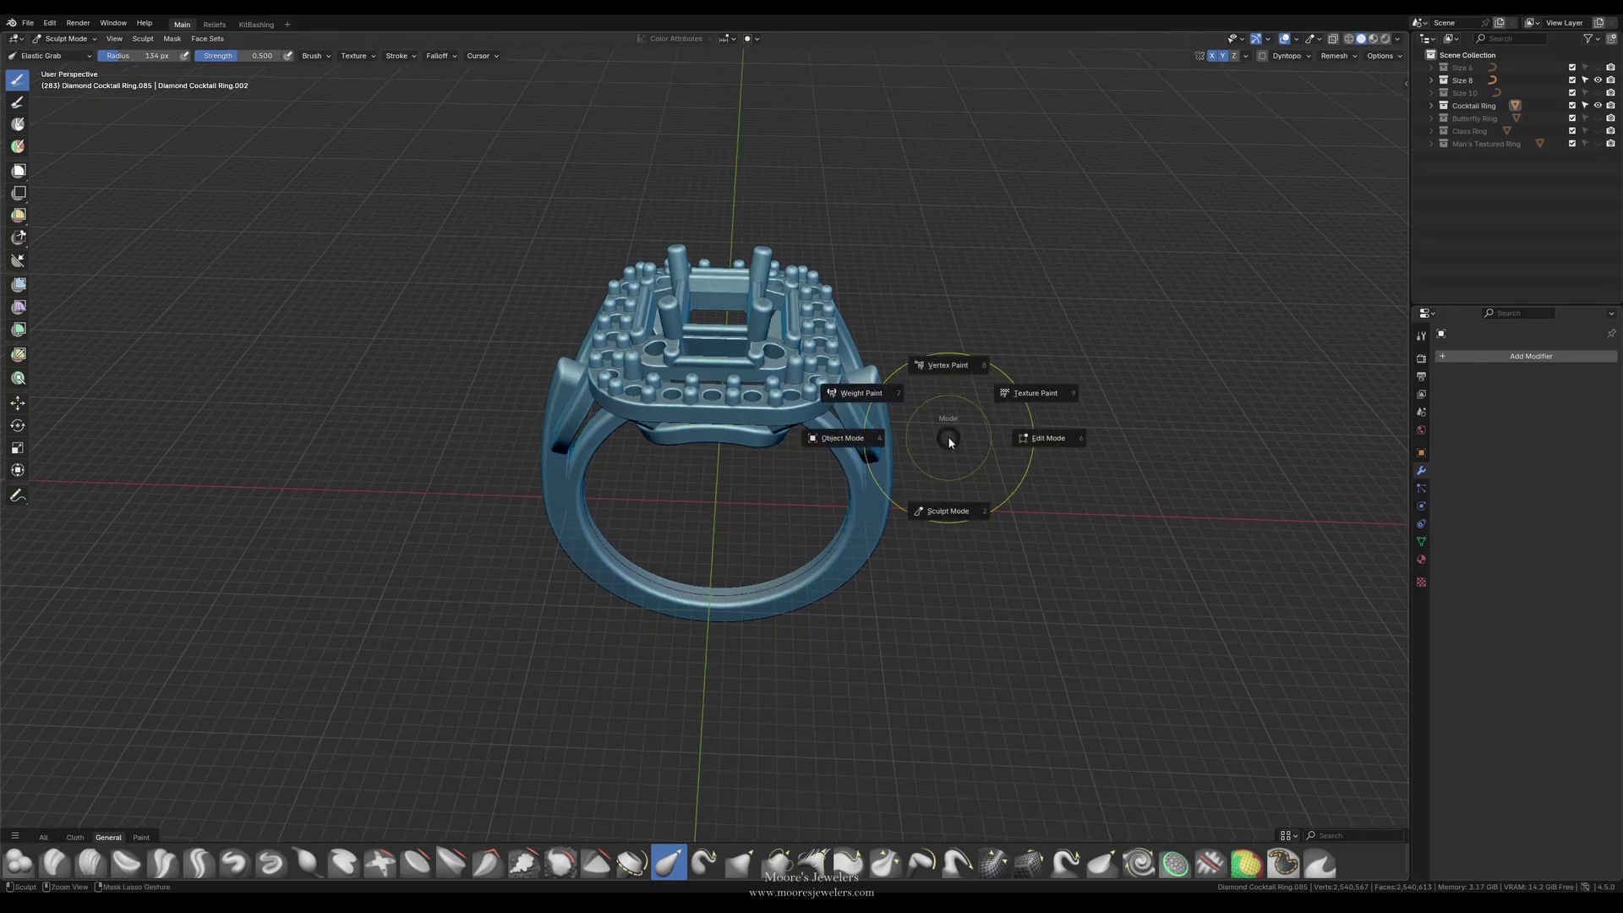
{"action": "left_click", "coordinate": [1059, 438]}
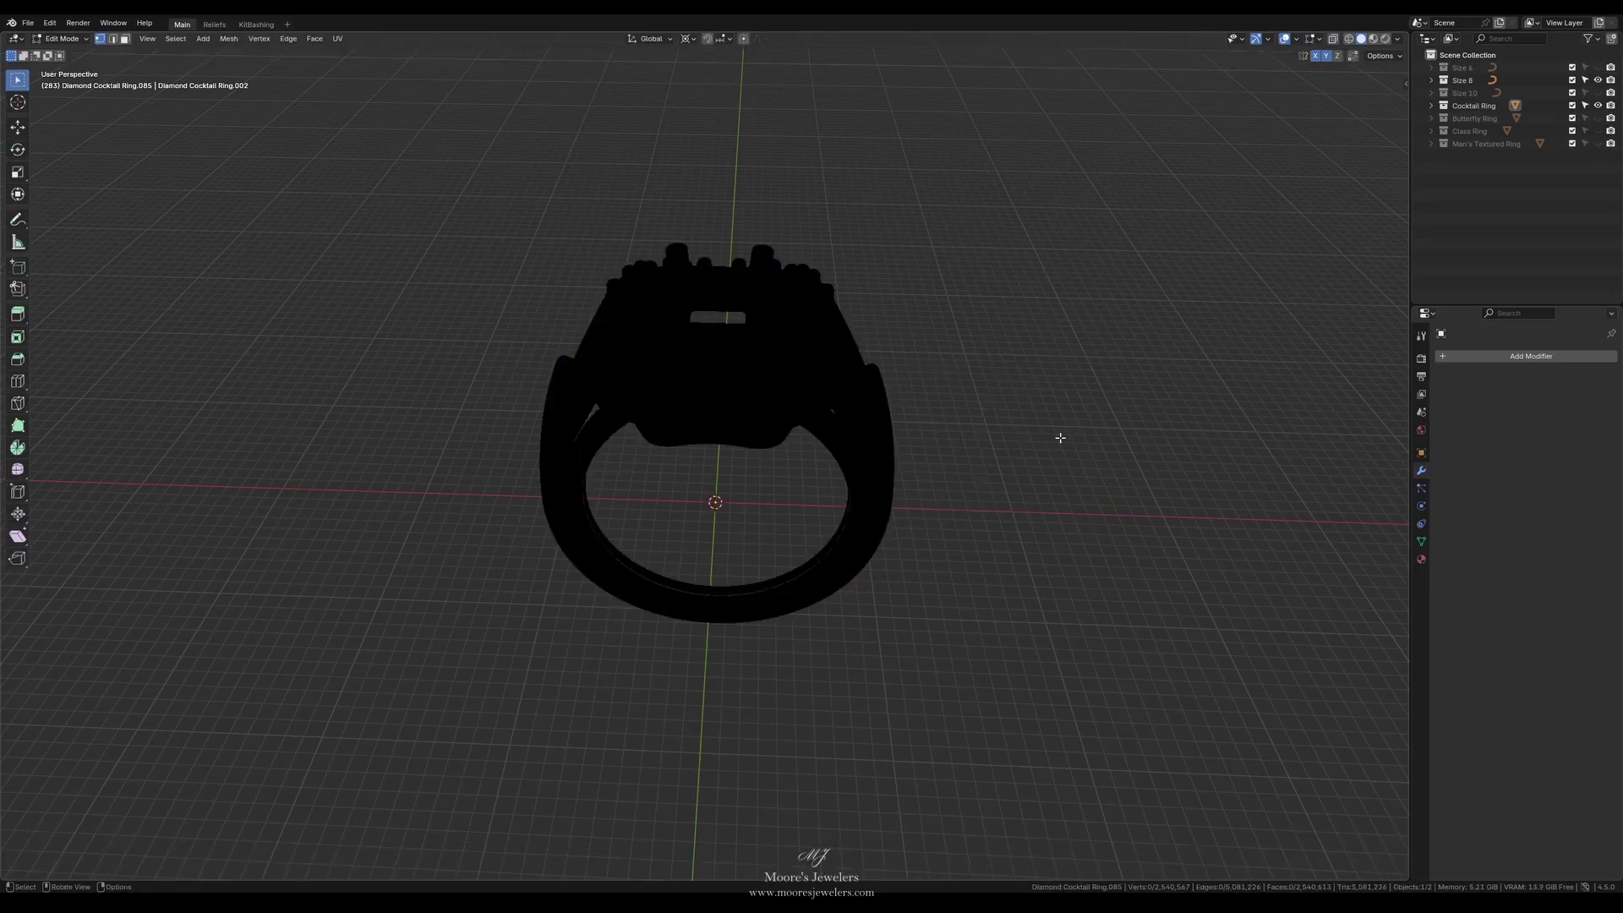
{"action": "mouse_move", "coordinate": [997, 435]}
{"action": "middle_mouse_down"}
{"action": "mouse_move", "coordinate": [1011, 409]}
{"action": "mouse_move", "coordinate": [1047, 409]}
{"action": "mouse_move", "coordinate": [963, 420]}
{"action": "mouse_move", "coordinate": [1000, 420]}
{"action": "middle_mouse_up"}
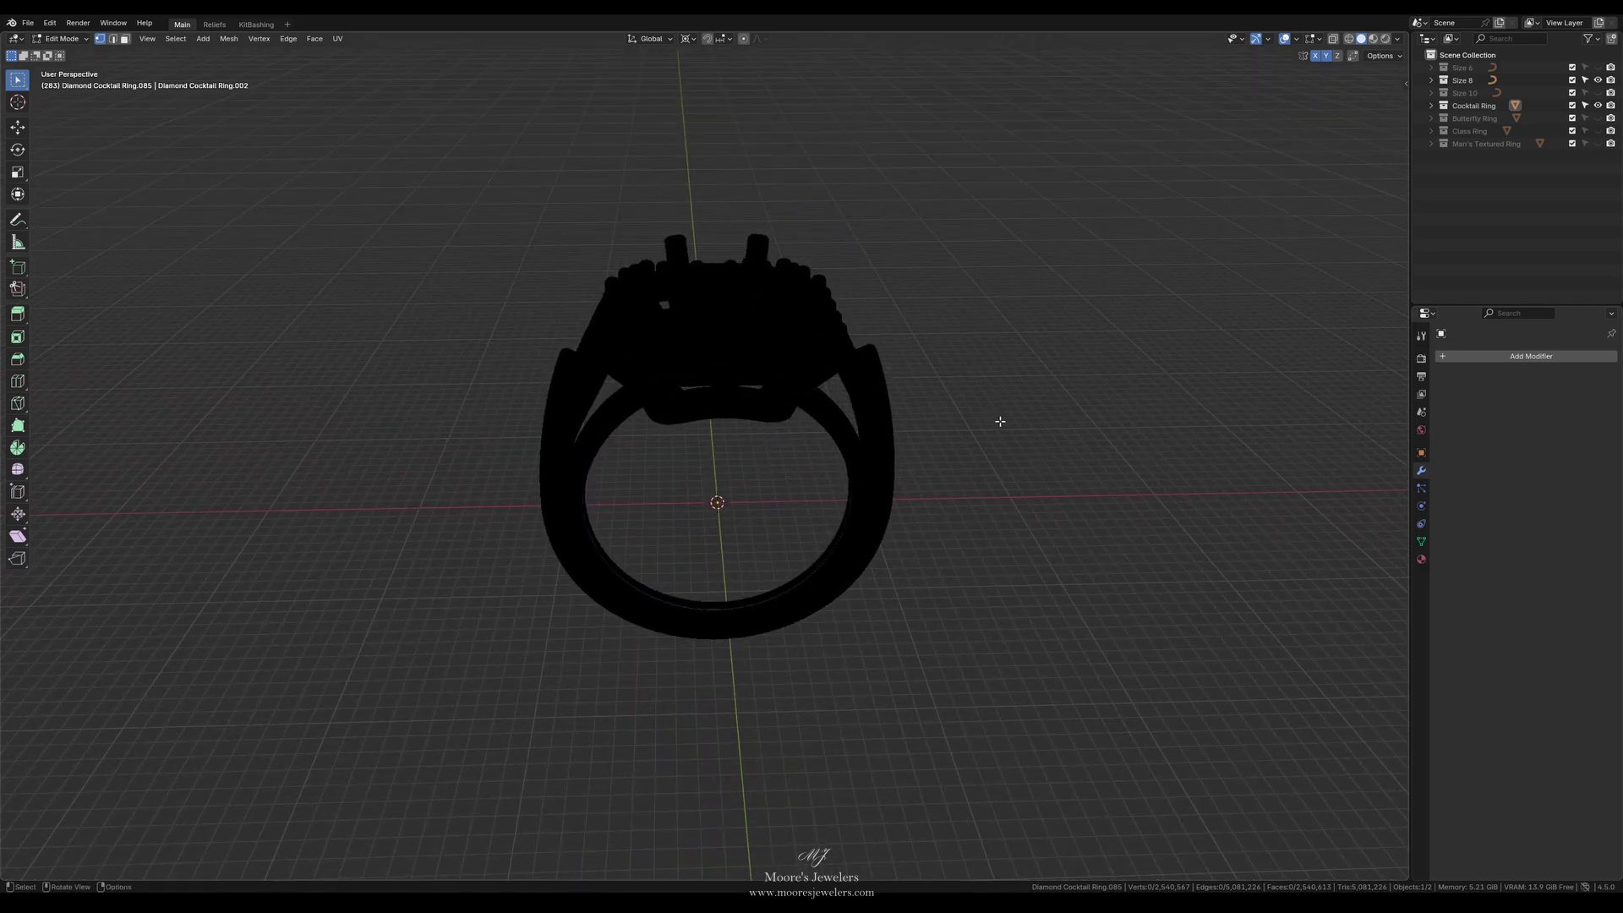
{"action": "key", "text": "ctrl+Tab"}
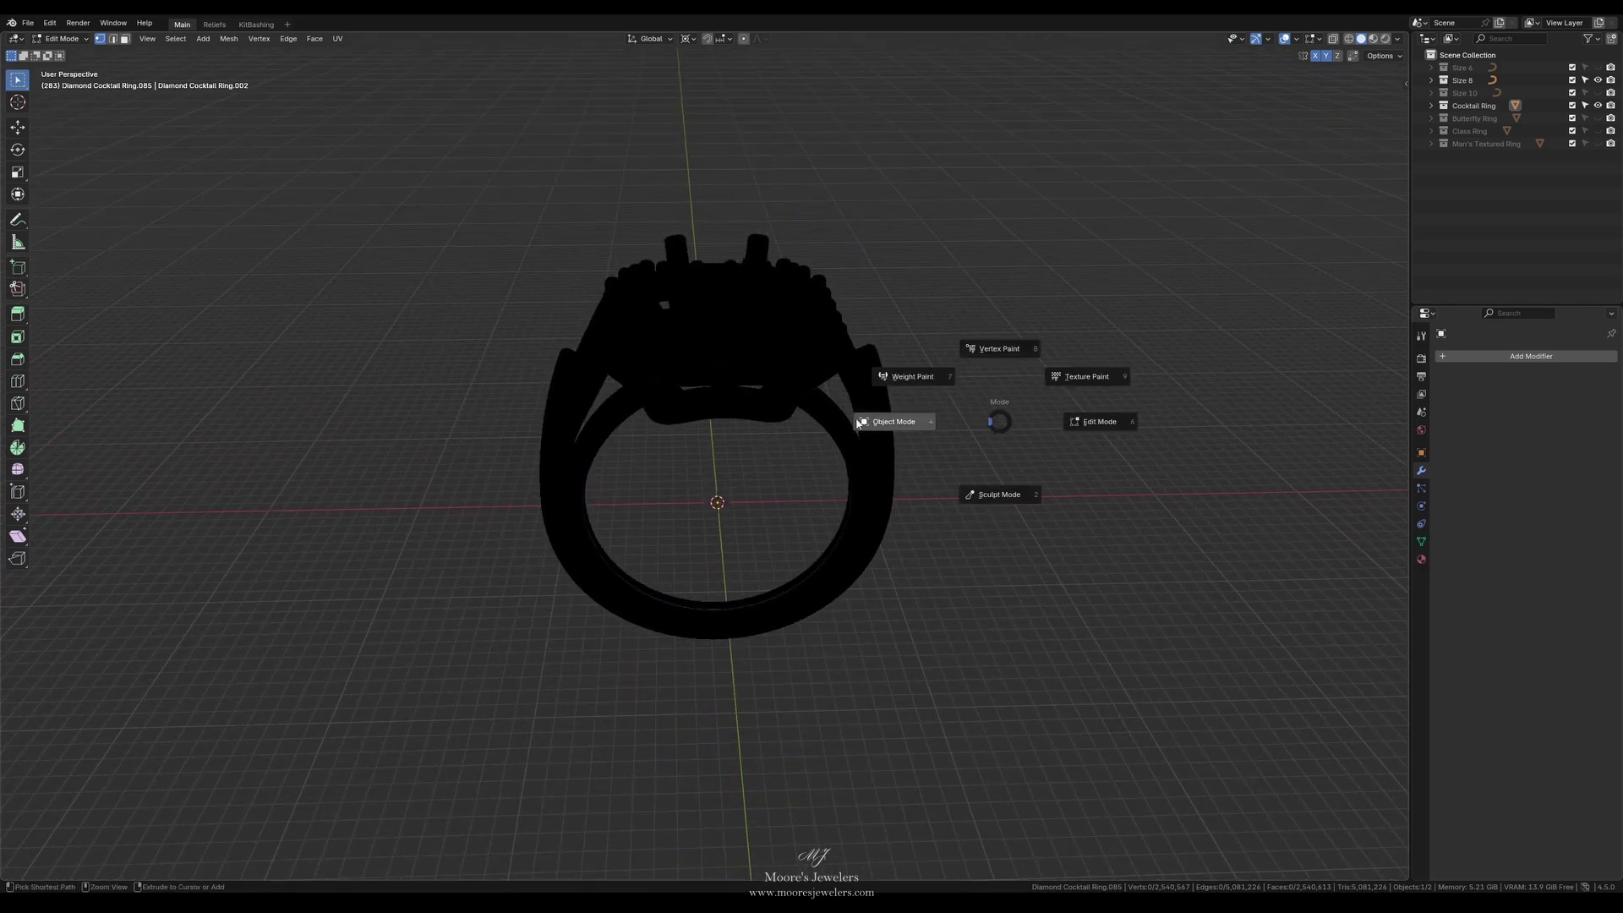
{"action": "left_click", "coordinate": [856, 422]}
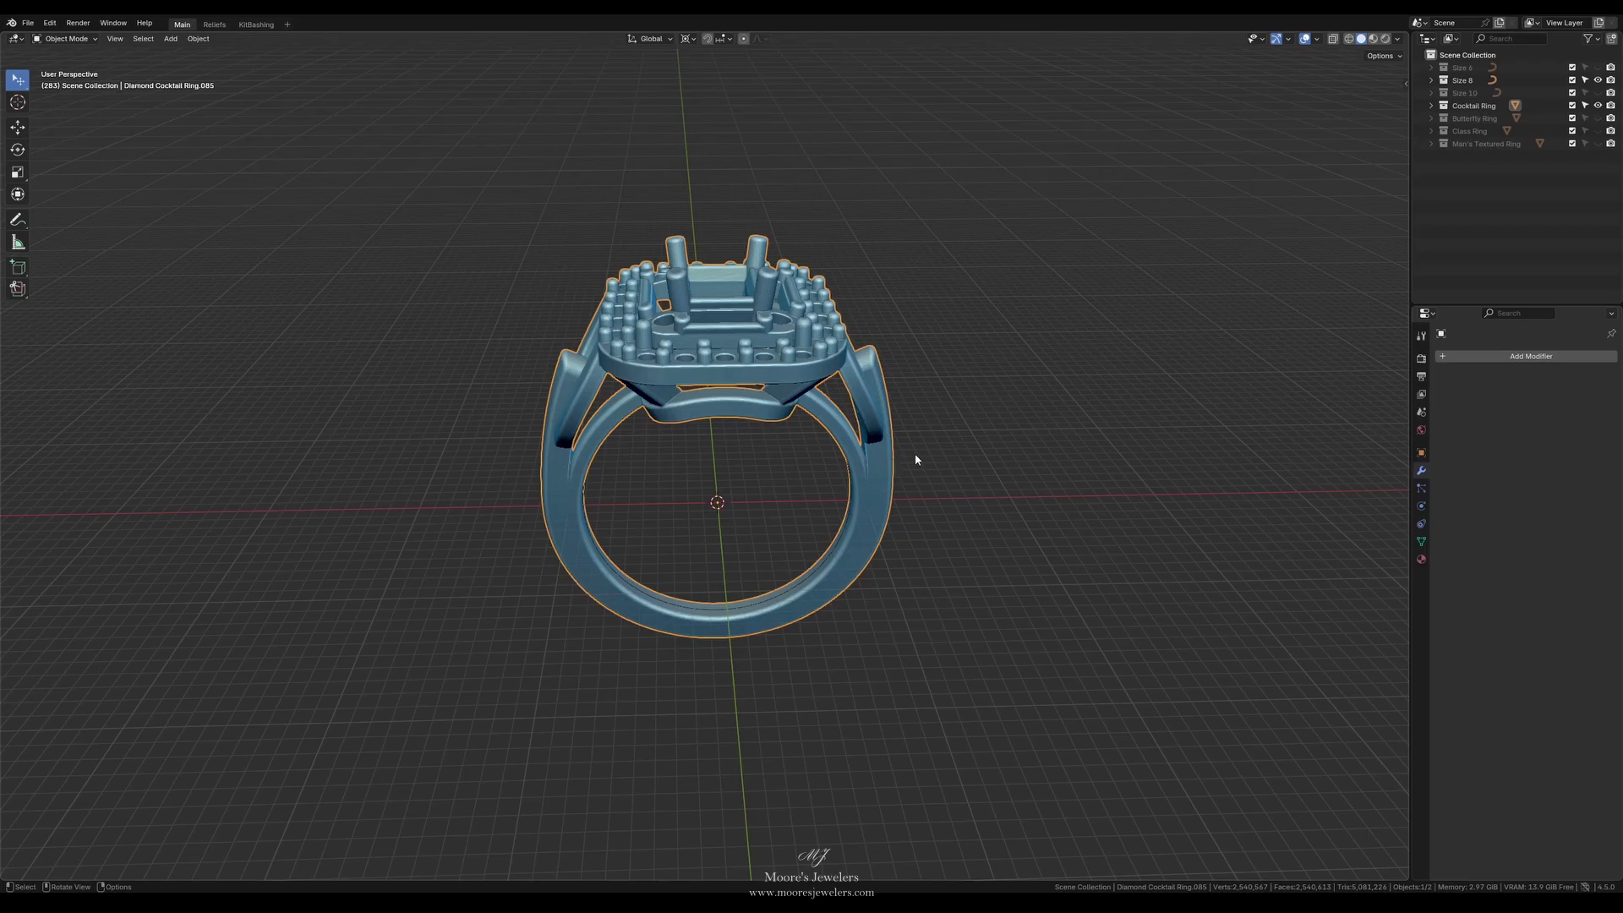
Step: Compare the ring with the Size 6 and Size 10 reference circles in front X-ray view, leaving only Size 8 shown
{"action": "key", "text": "grave"}
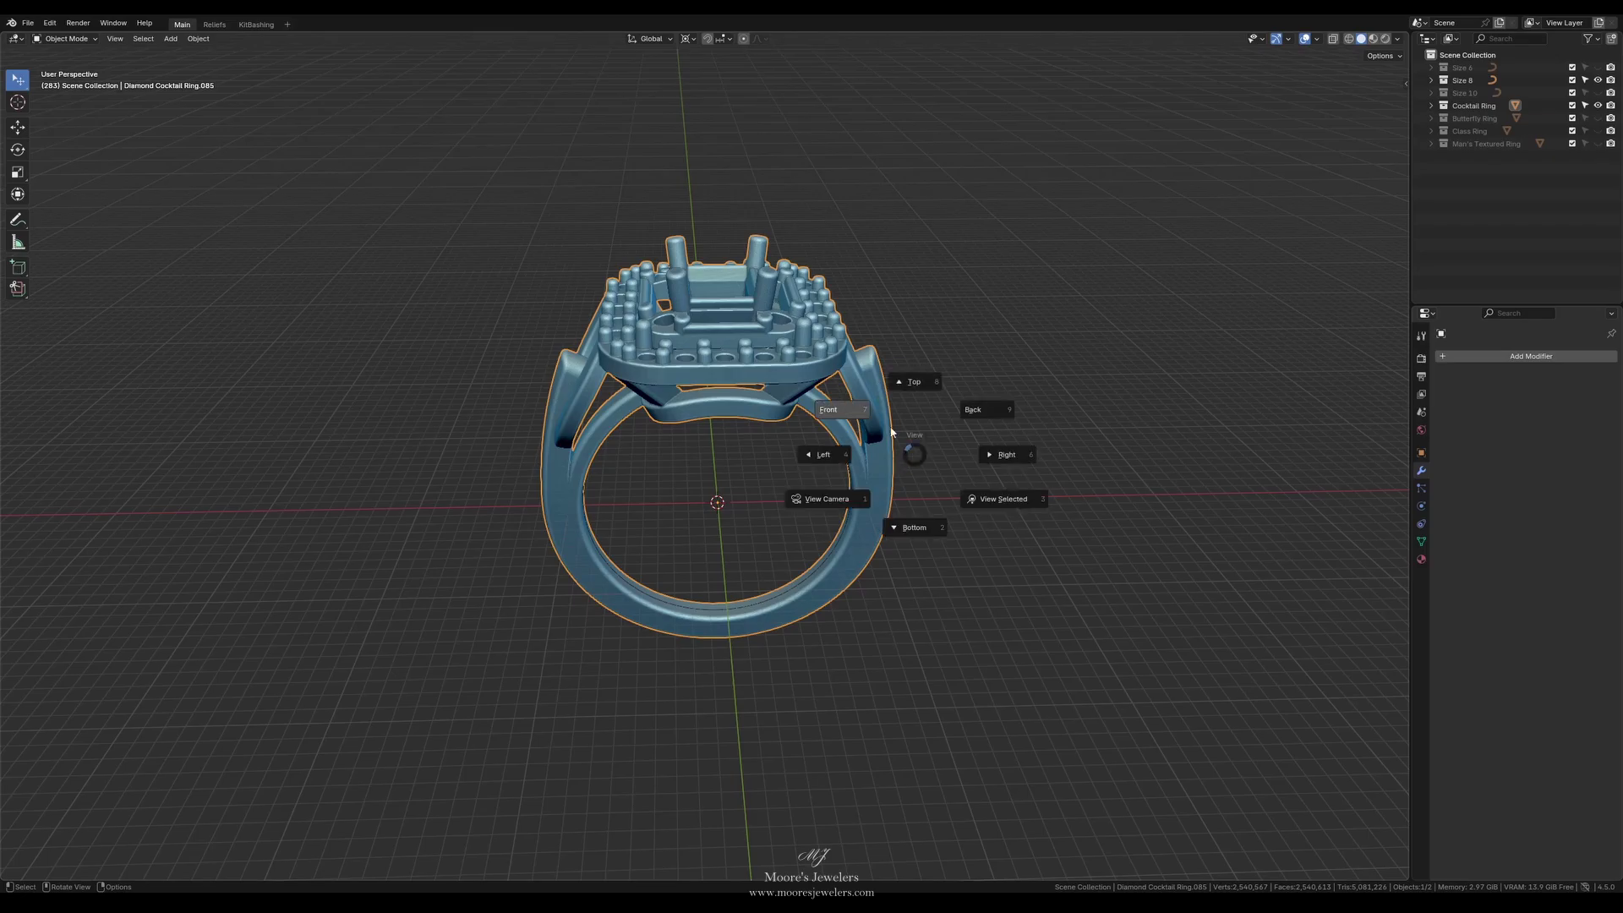
{"action": "left_click", "coordinate": [824, 360]}
{"action": "left_click", "coordinate": [909, 396]}
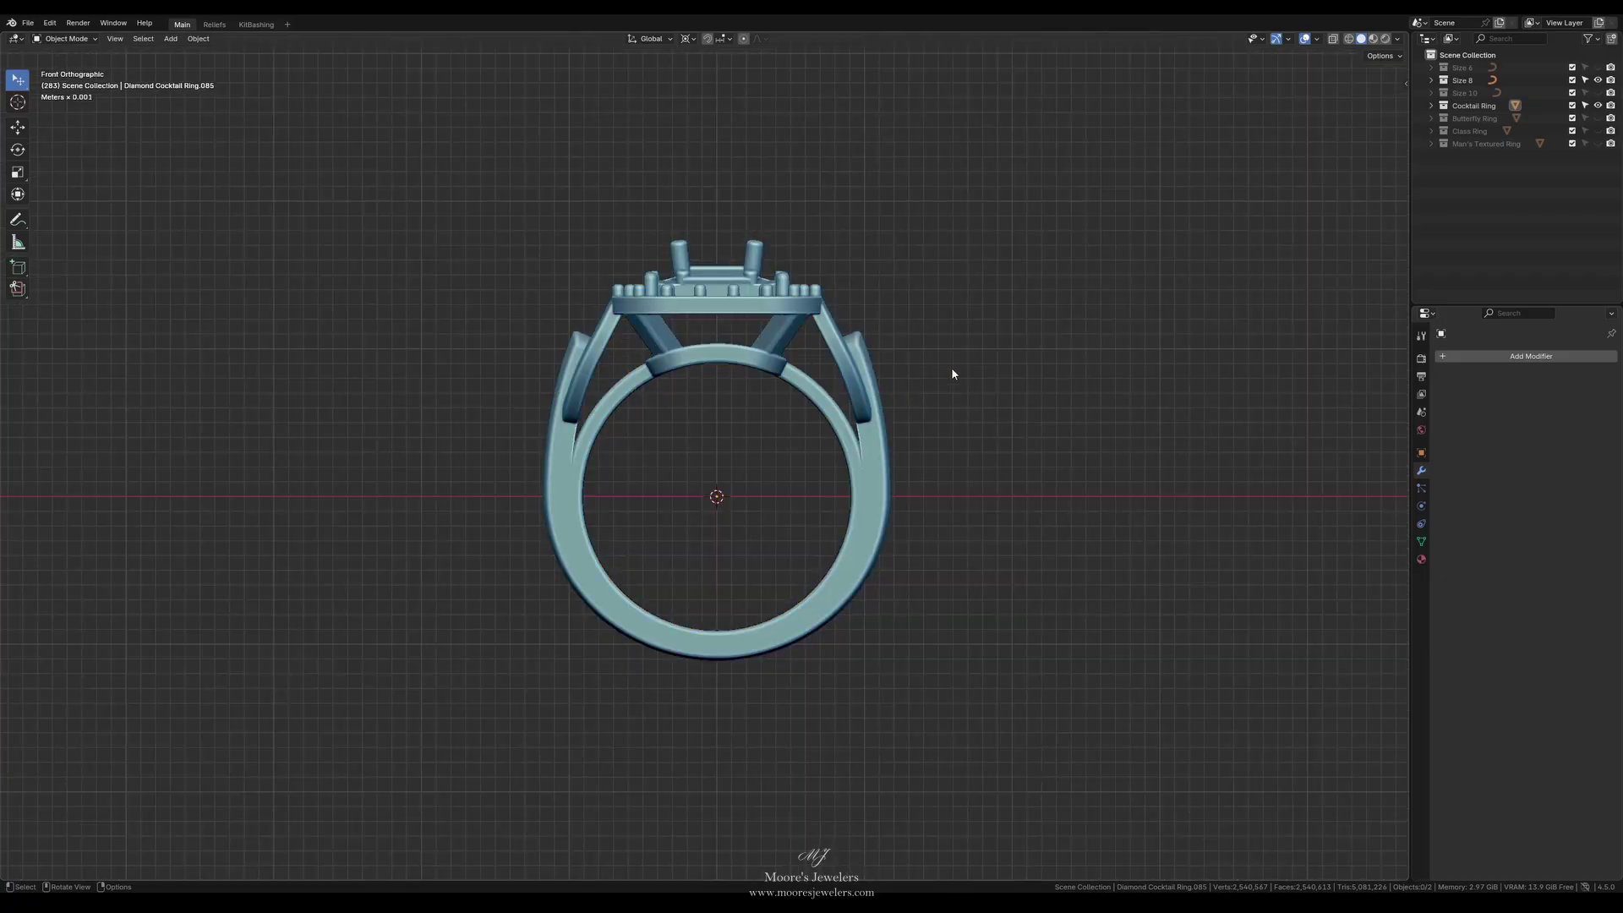
{"action": "left_click", "coordinate": [1598, 68]}
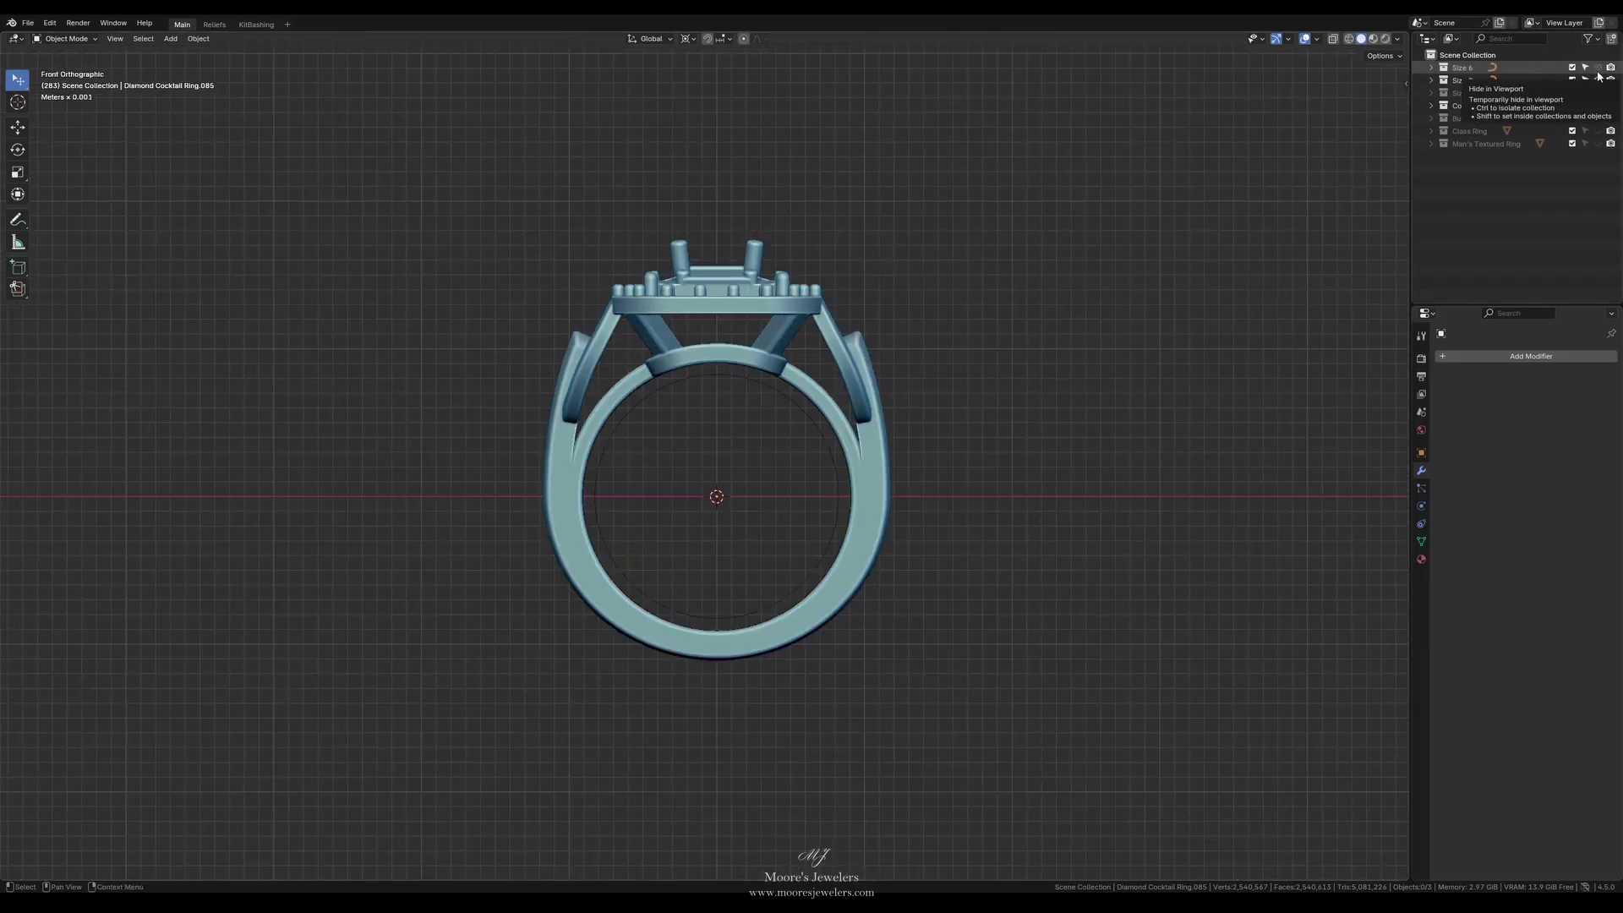
{"action": "left_click", "coordinate": [1597, 80]}
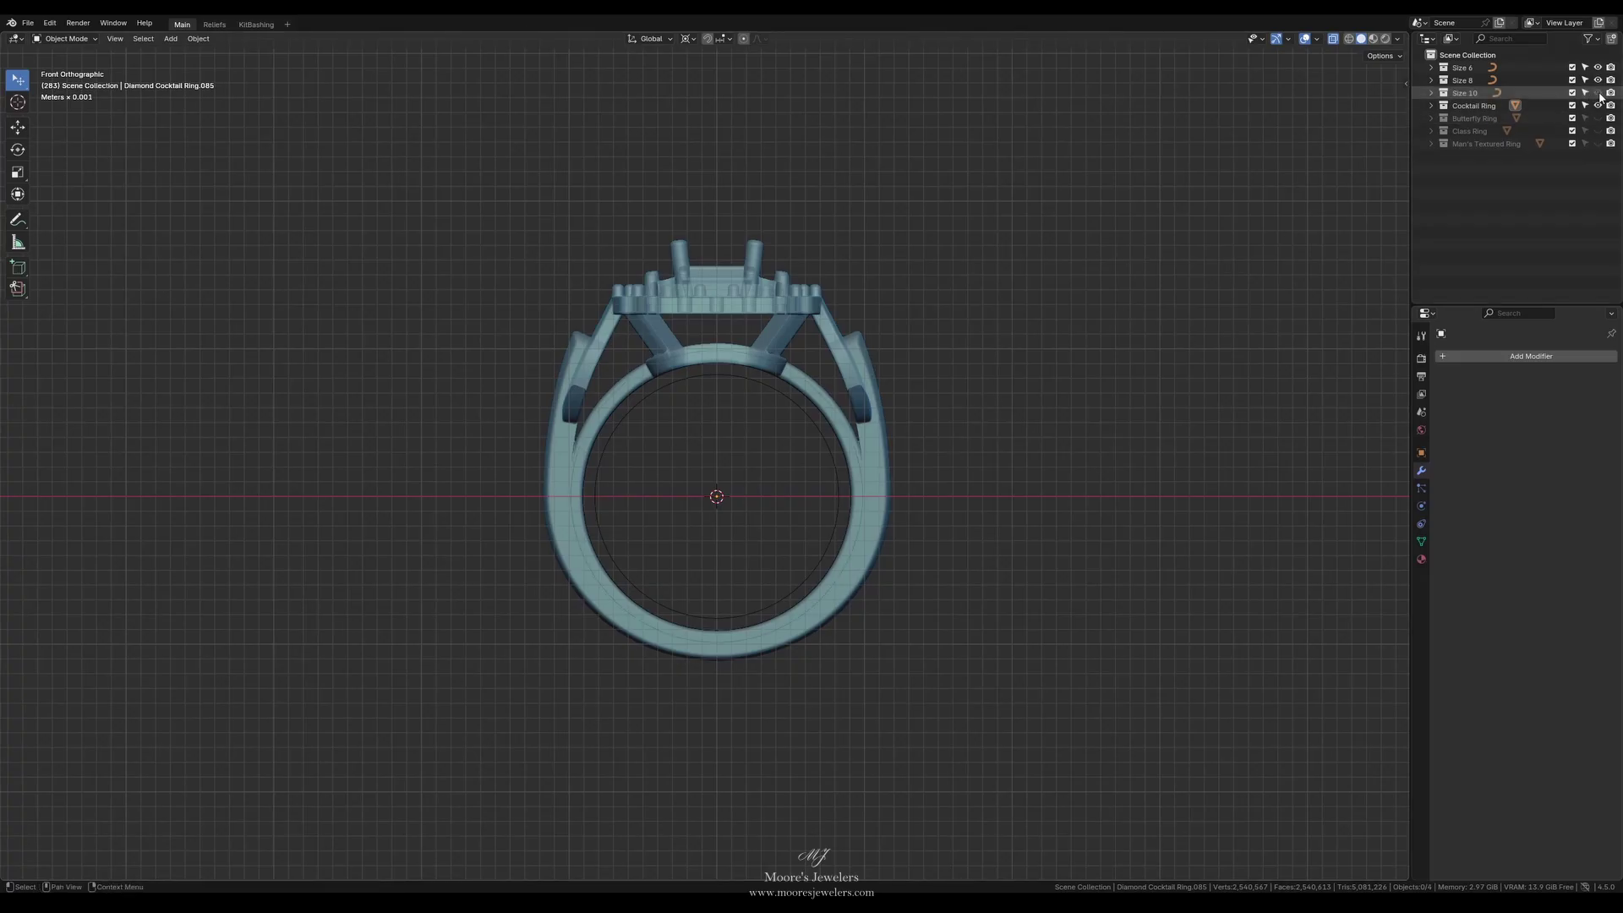
{"action": "left_click", "coordinate": [1597, 92]}
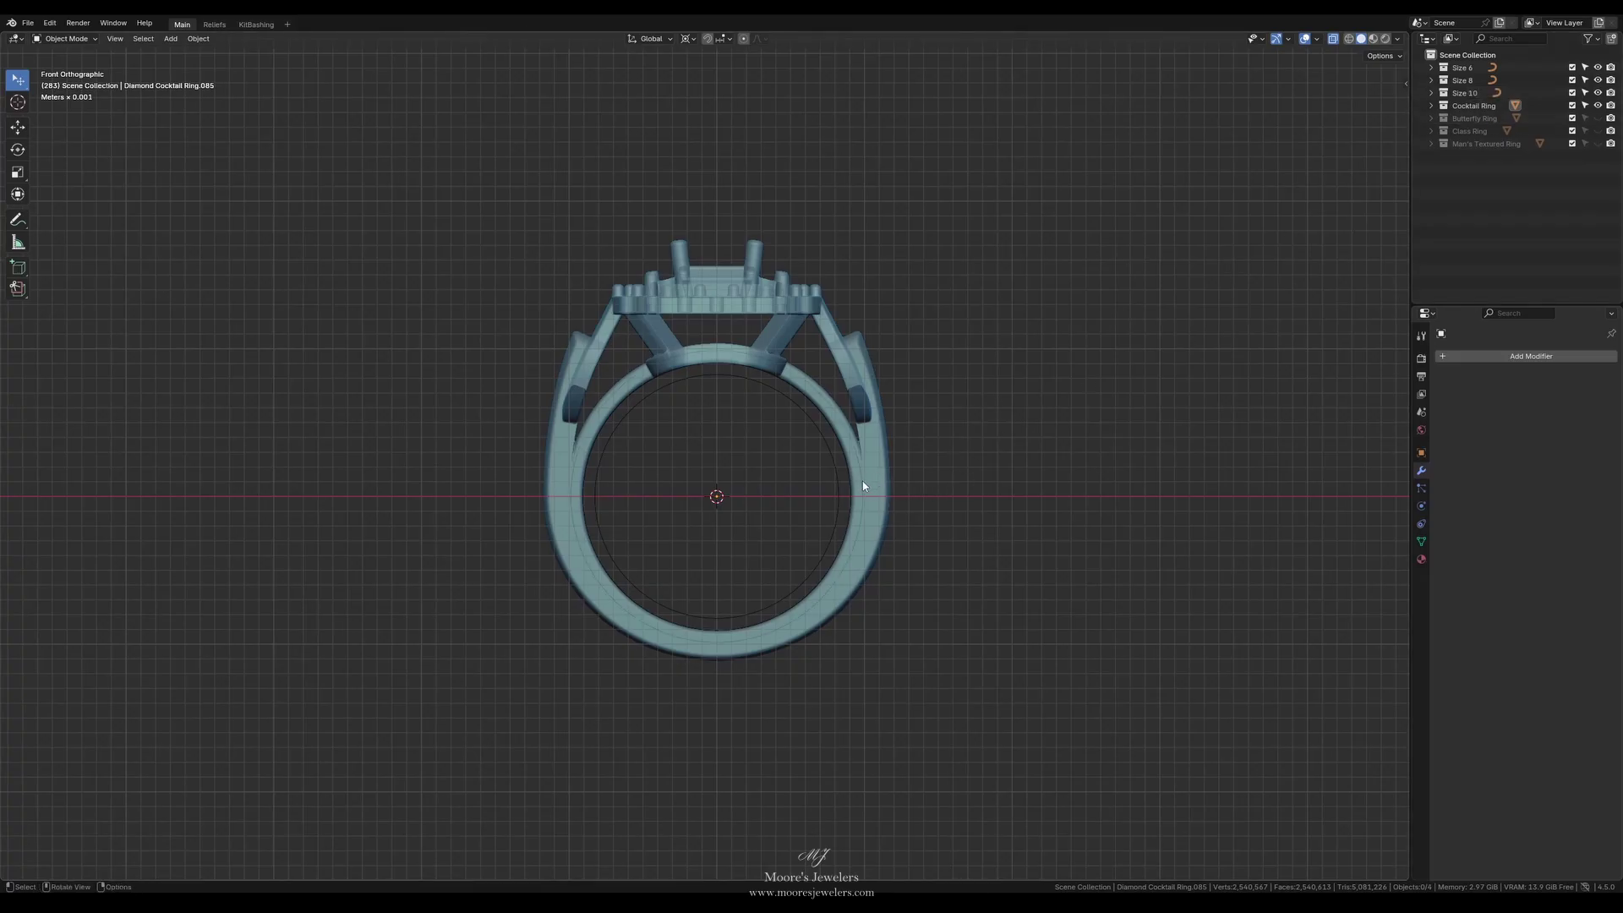
{"action": "left_click", "coordinate": [1598, 92]}
{"action": "left_click", "coordinate": [1598, 67]}
{"action": "scroll", "coordinate": [937, 451], "scroll_direction": "up", "scroll_amount": 1}
{"action": "scroll", "coordinate": [940, 441], "scroll_direction": "up", "scroll_amount": 1}
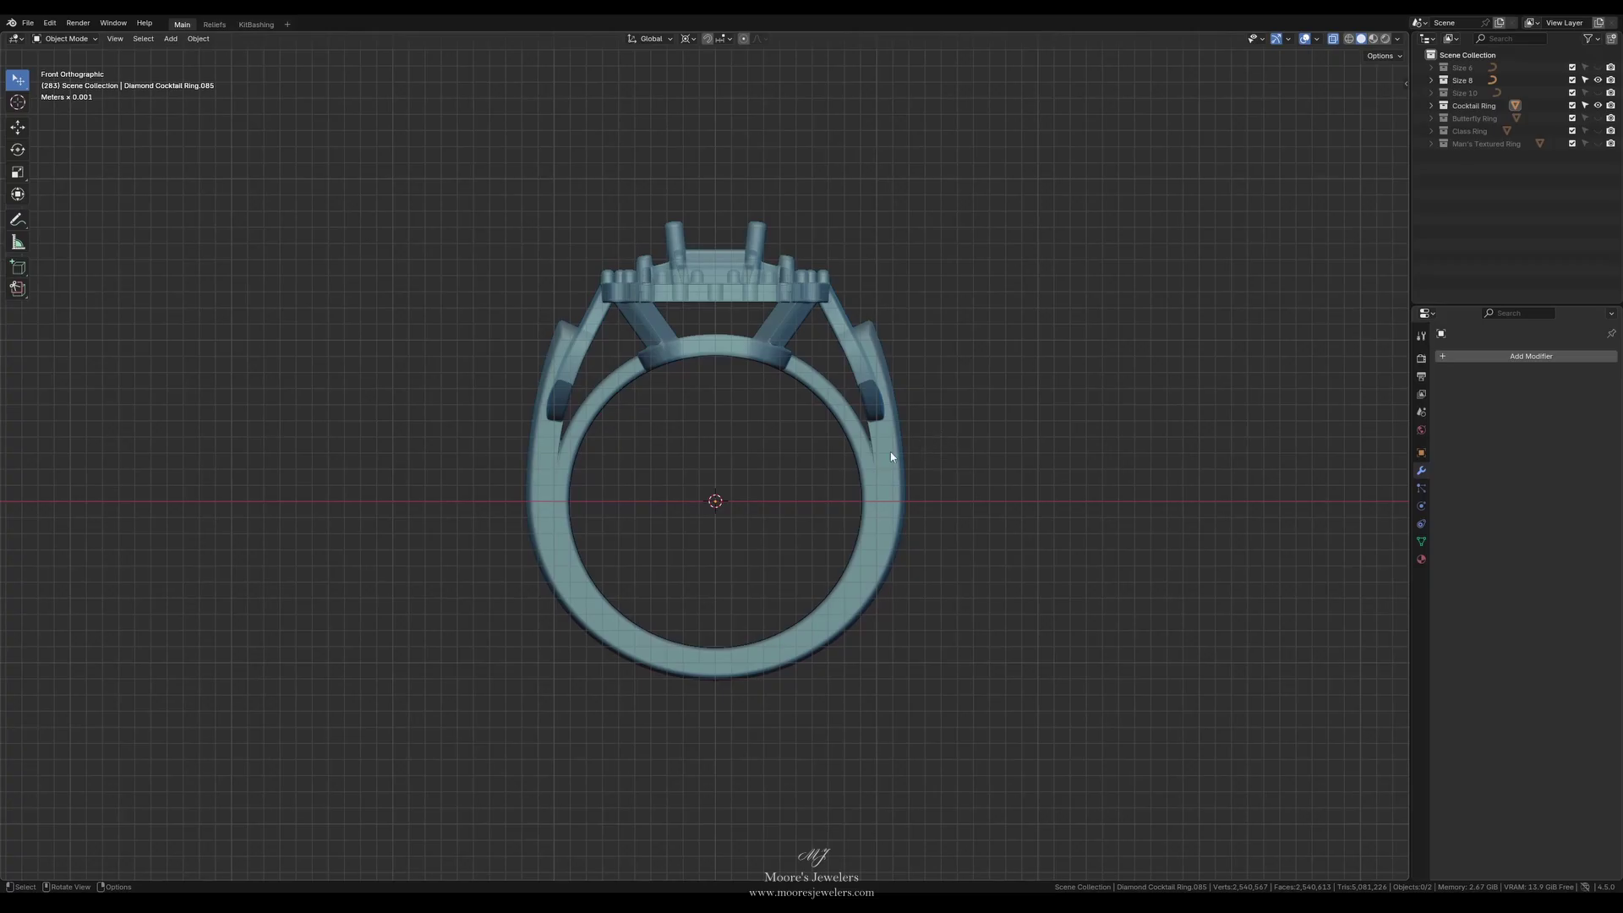
Step: Replace the visible Size 8 reference with Size 6 and move the ring about 0.63 mm down along Z to meet the circle's upper edge
{"action": "key", "text": "a"}
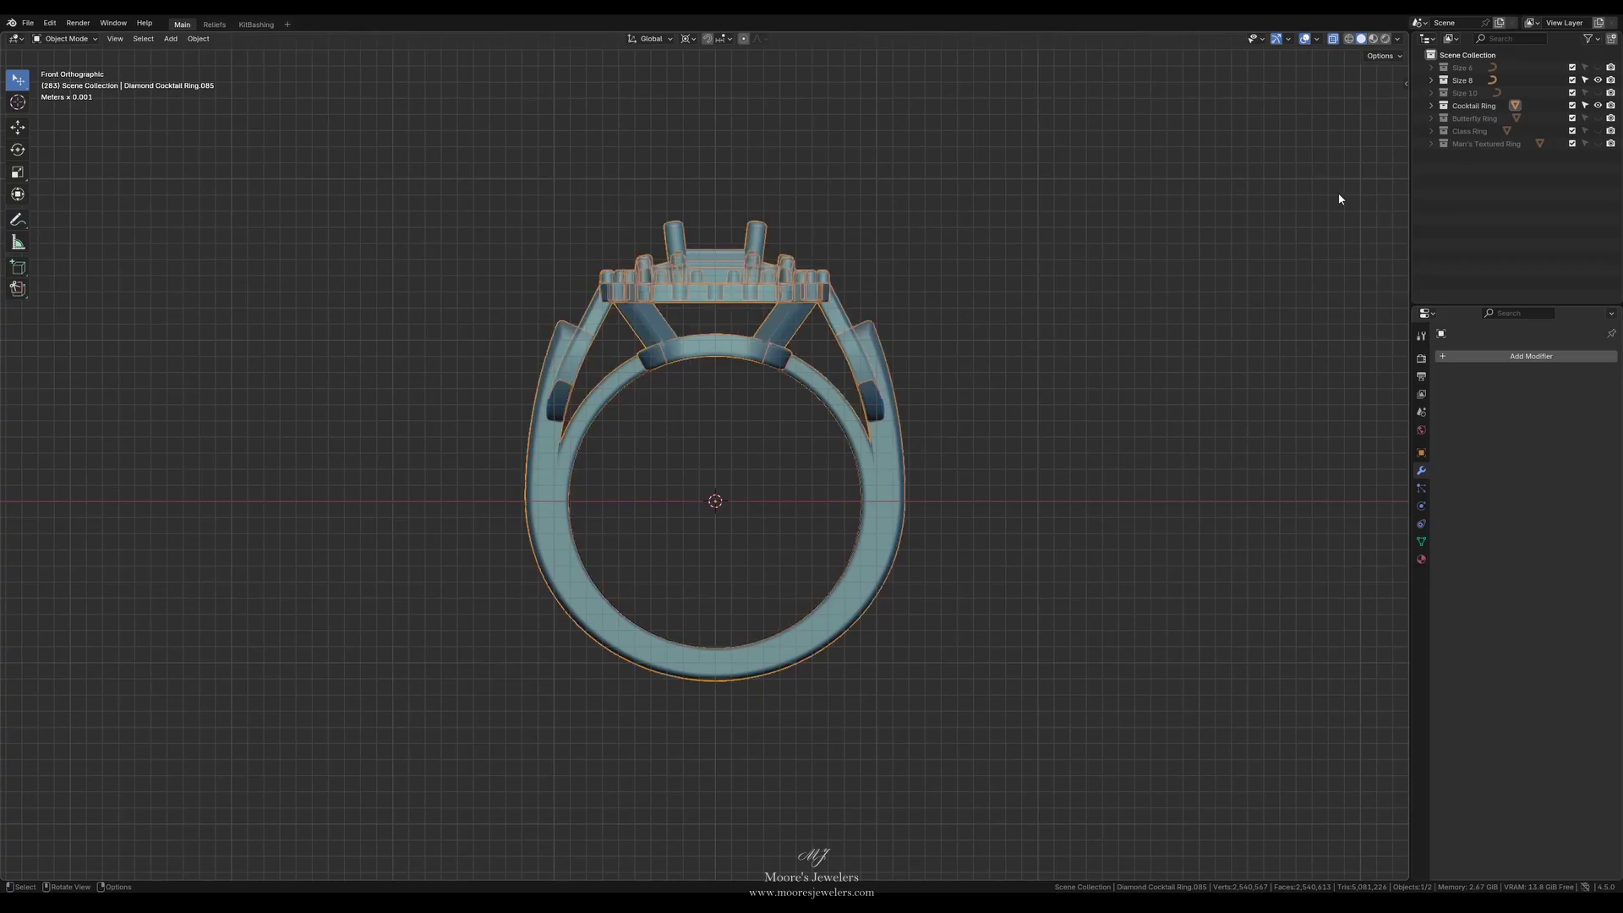
{"action": "left_click", "coordinate": [1598, 67]}
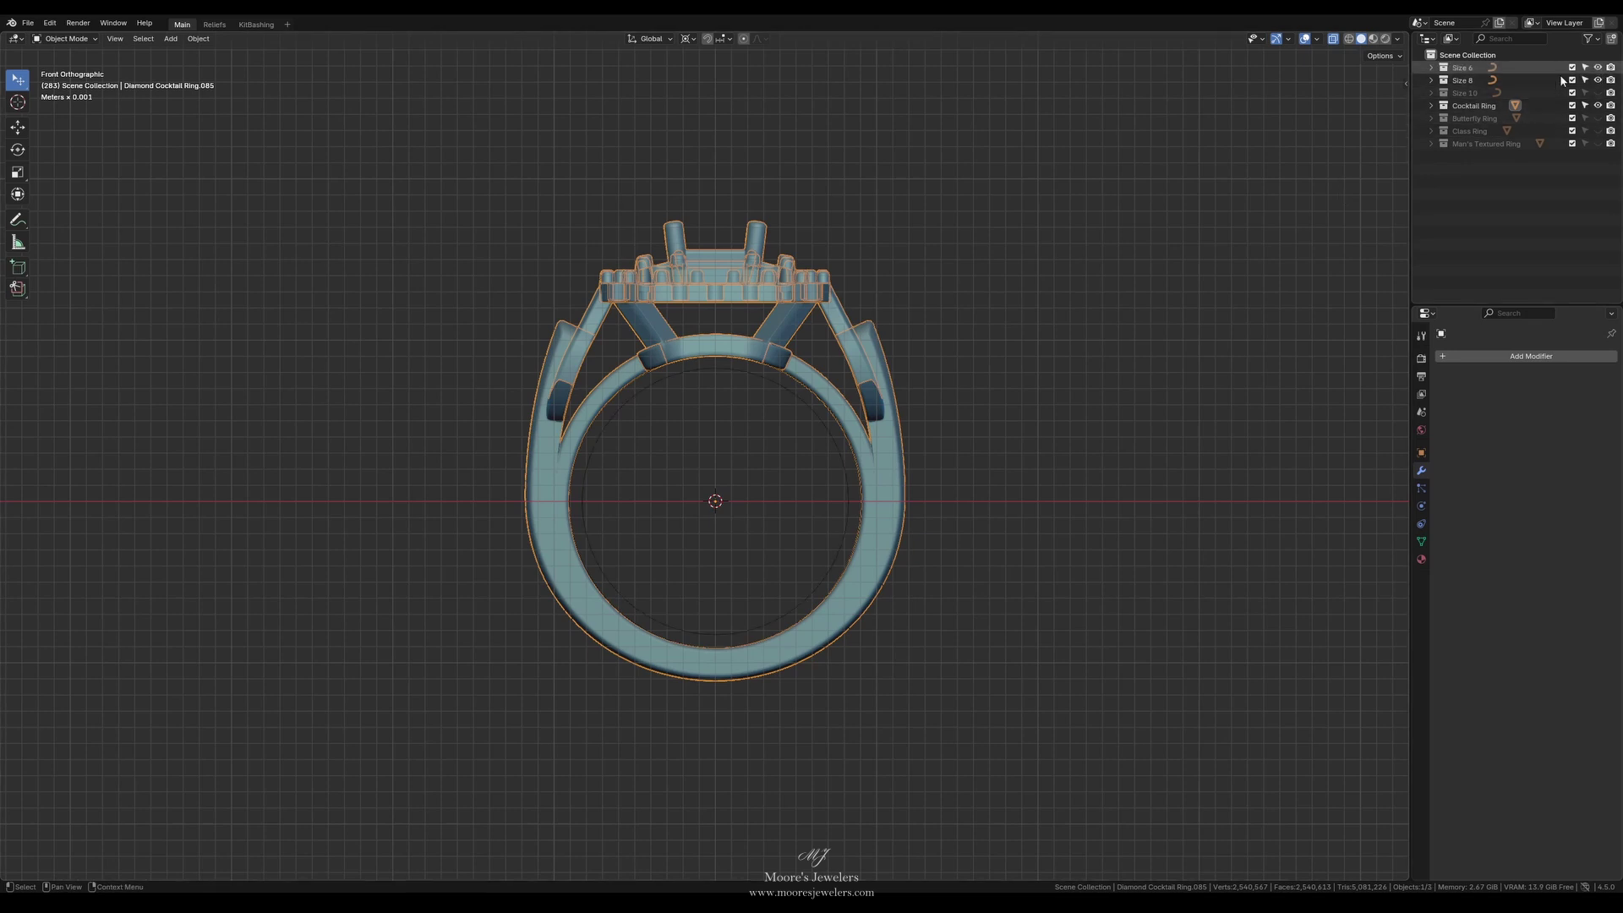
{"action": "key", "text": "g"}
{"action": "key", "text": "z"}
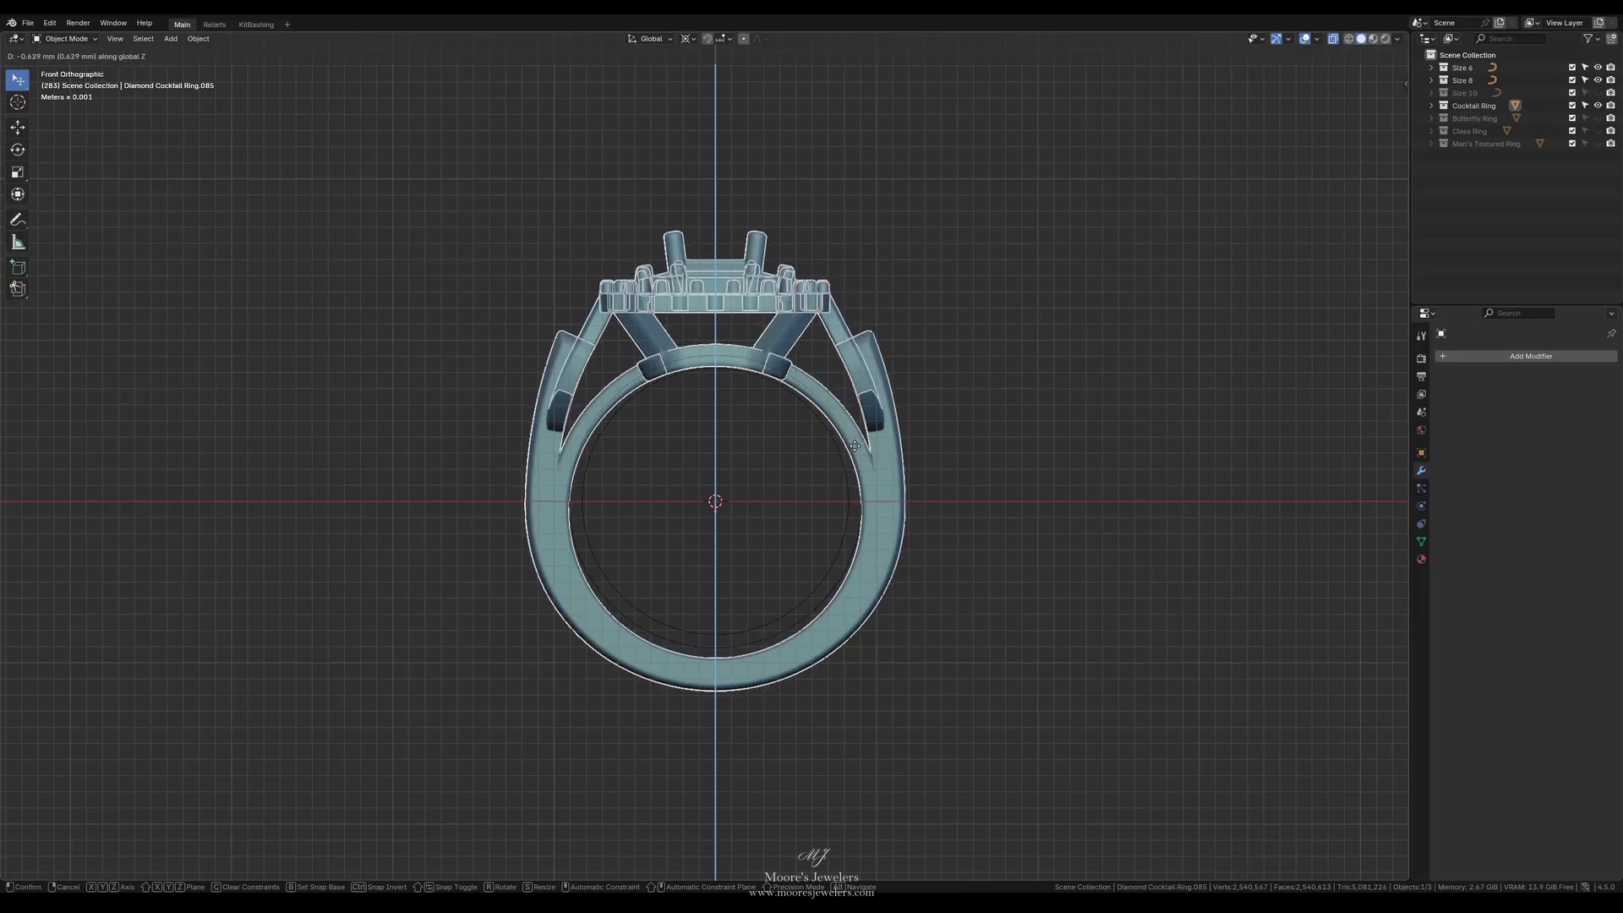
{"action": "left_click", "coordinate": [854, 446]}
{"action": "left_click", "coordinate": [1598, 80]}
Step: In Sculpt Mode, enlarge the Elastic Grab brush to about 200 px and pull the lower shank inward to the Size 6 circle
{"action": "key", "text": "ctrl+Tab"}
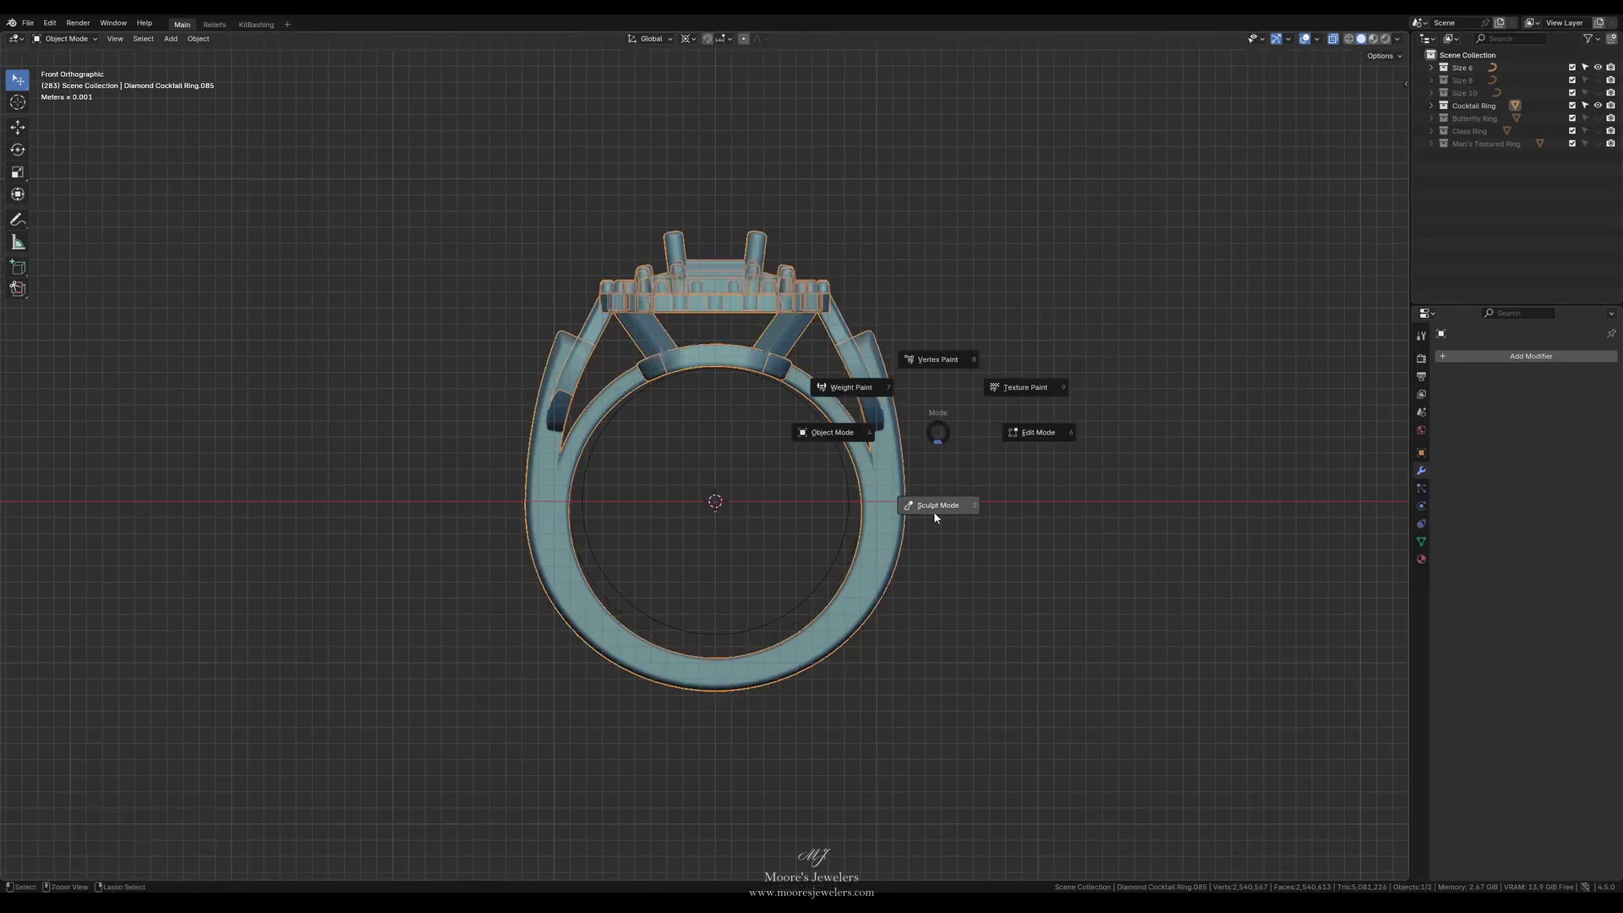
{"action": "left_click", "coordinate": [935, 511]}
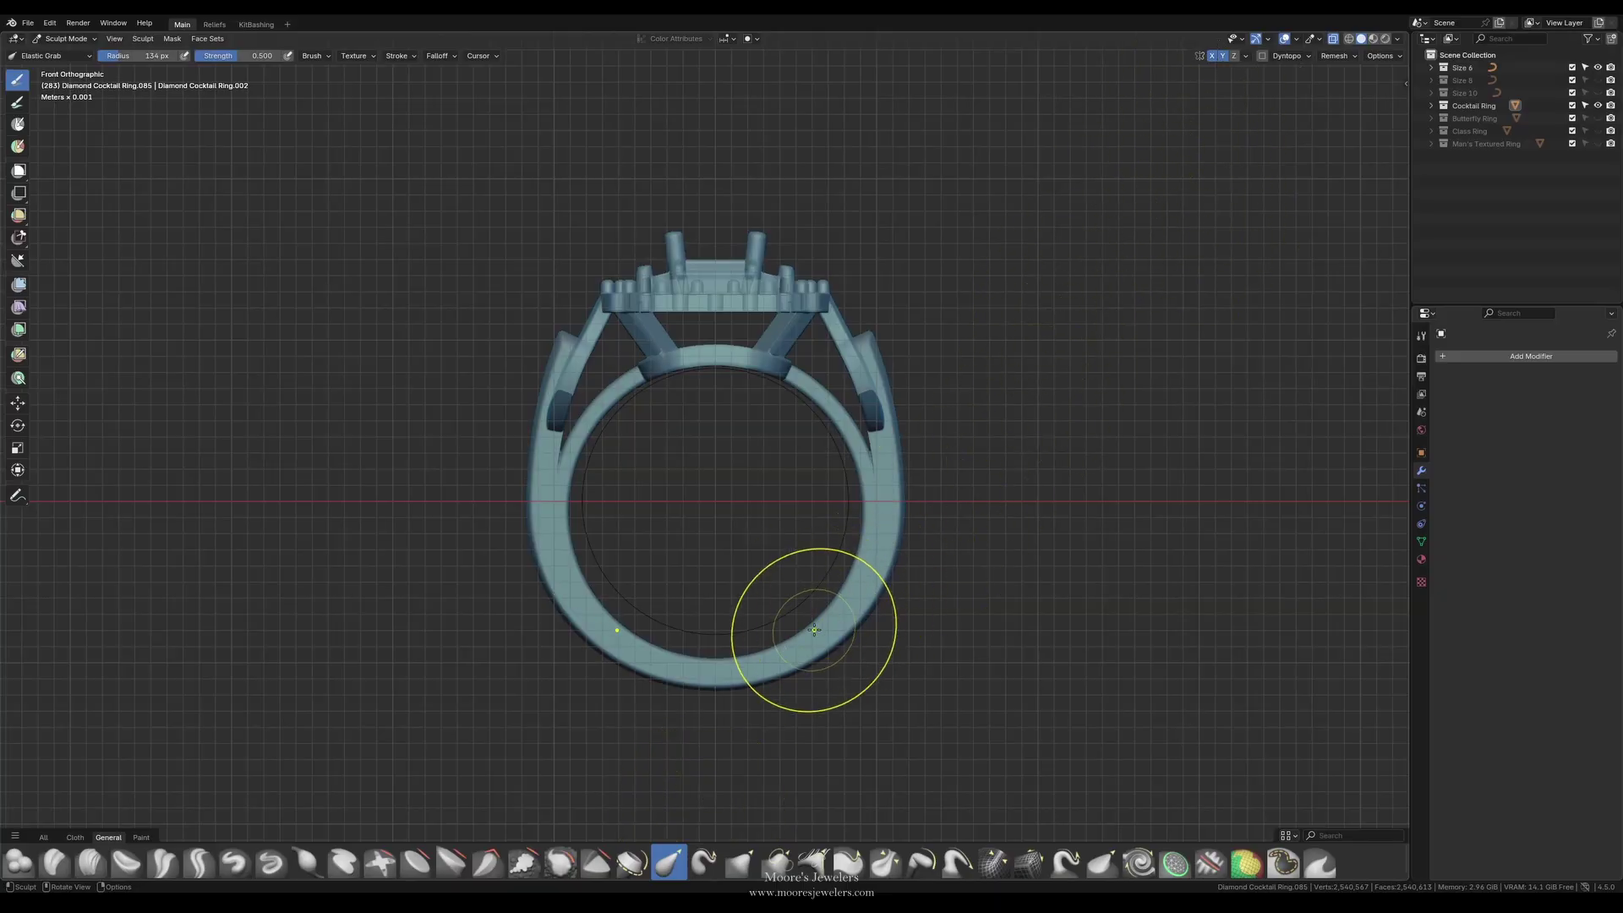
{"action": "key", "text": "f"}
{"action": "left_click", "coordinate": [849, 644]}
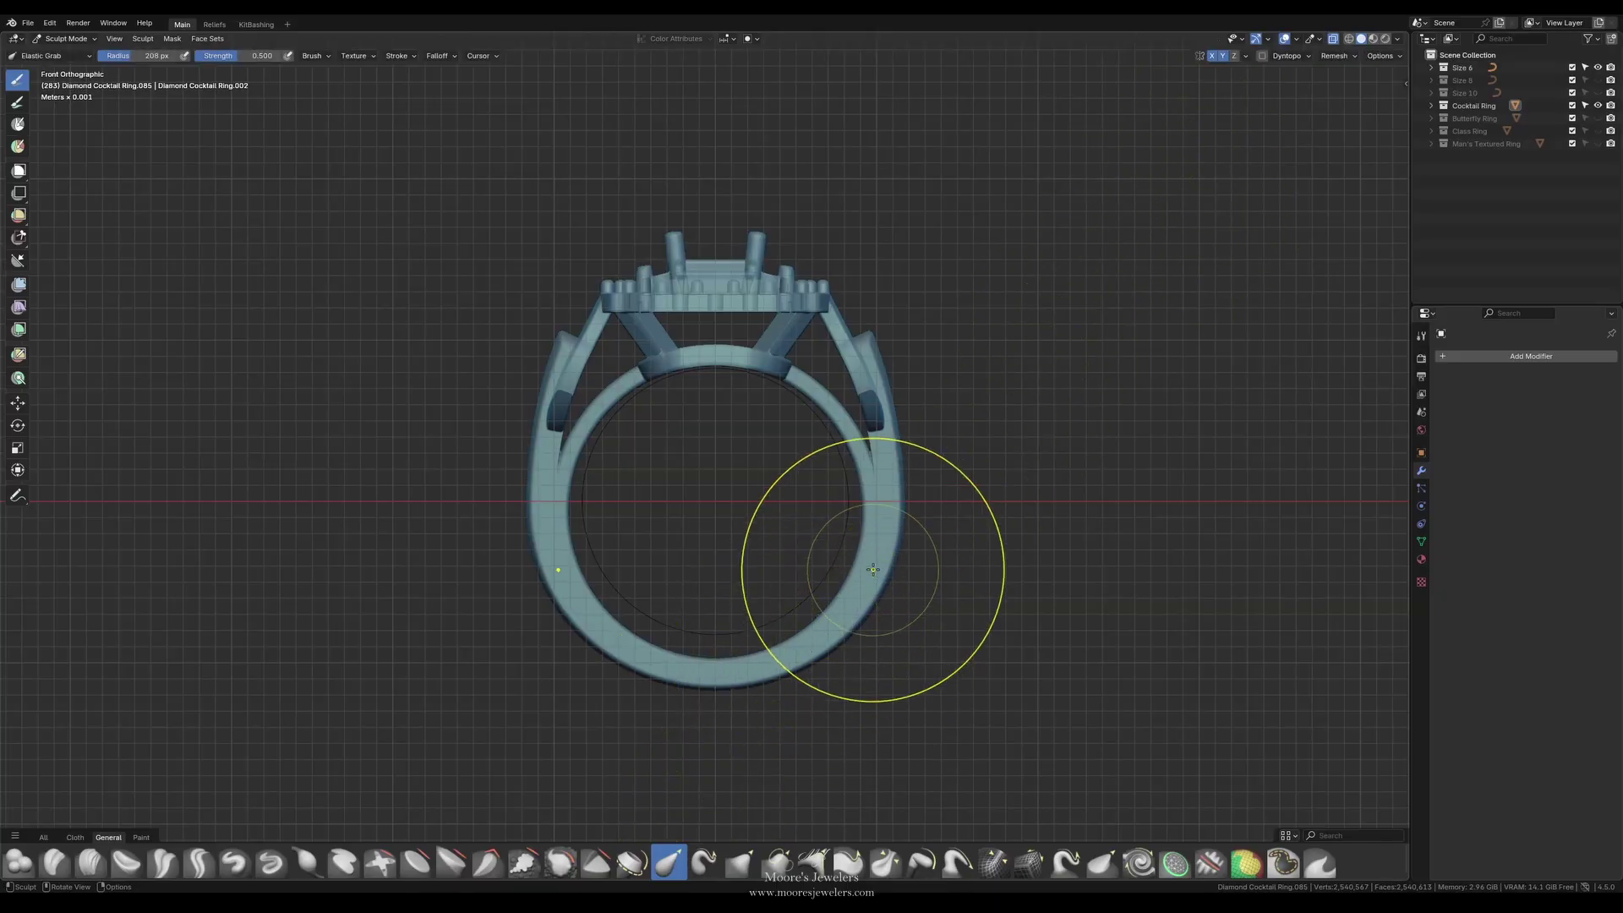
{"action": "mouse_move", "coordinate": [794, 658]}
{"action": "left_mouse_down"}
{"action": "mouse_move", "coordinate": [757, 657]}
{"action": "mouse_move", "coordinate": [795, 626]}
{"action": "mouse_move", "coordinate": [748, 633]}
{"action": "left_mouse_up"}
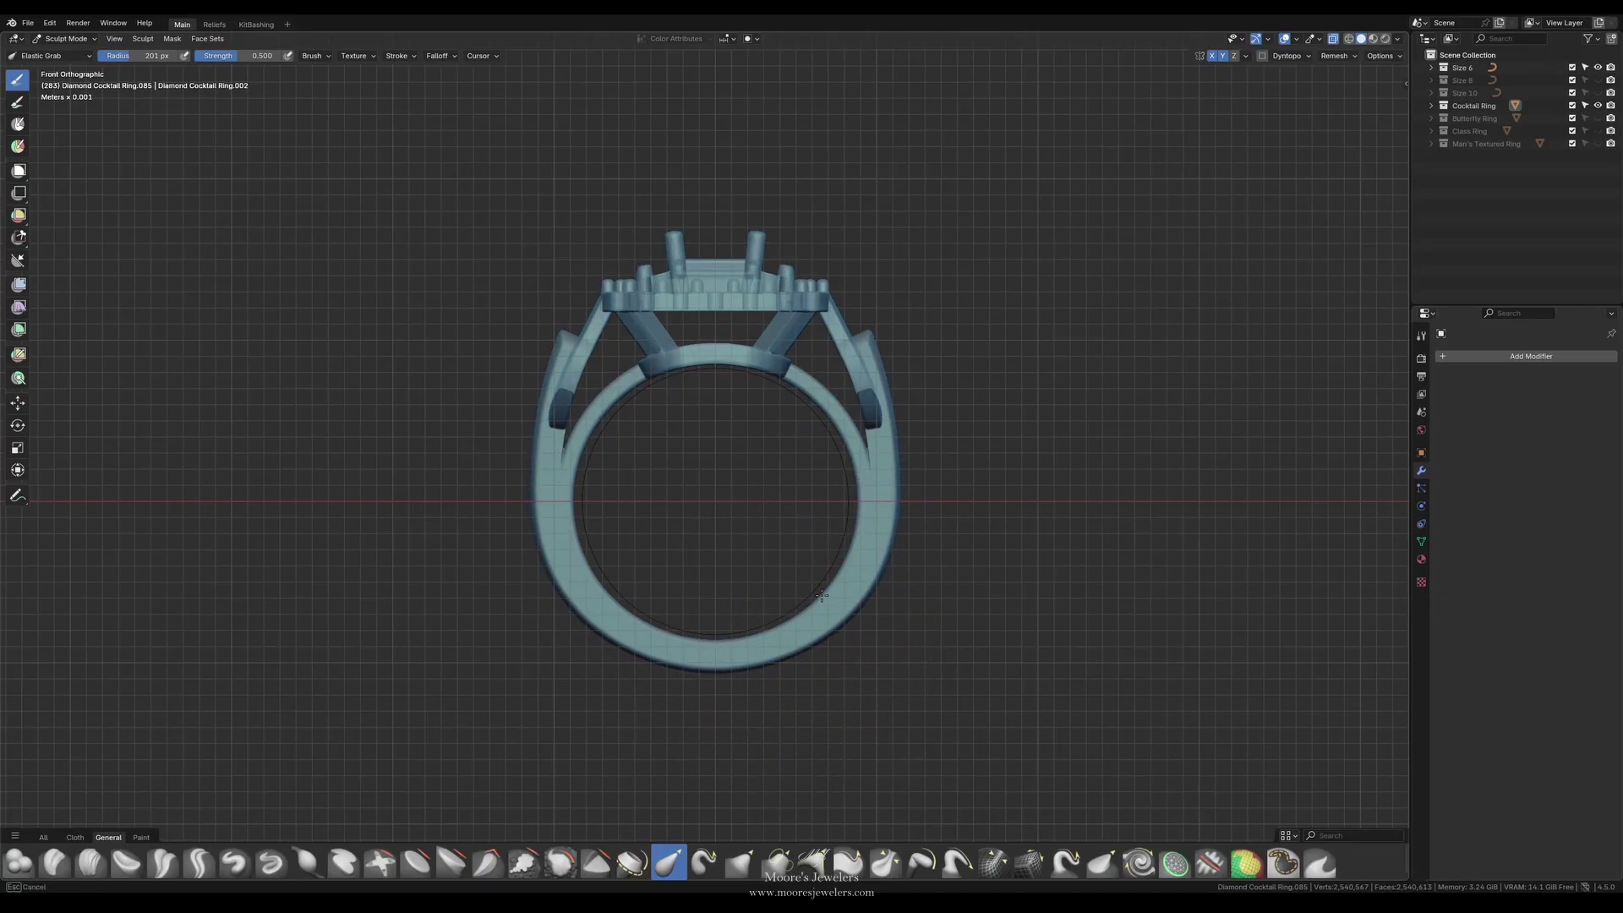
{"action": "left_click_drag", "start_coordinate": [822, 595], "coordinate": [818, 595]}
{"action": "left_click_drag", "start_coordinate": [742, 645], "coordinate": [742, 637]}
Step: Reduce the Elastic Grab radius to about 180 px and pull the sides of the shank inward to the Size 6 circle
{"action": "key", "text": "f"}
{"action": "left_click", "coordinate": [844, 505]}
{"action": "left_click_drag", "start_coordinate": [858, 459], "coordinate": [850, 460]}
{"action": "left_click_drag", "start_coordinate": [824, 406], "coordinate": [874, 492]}
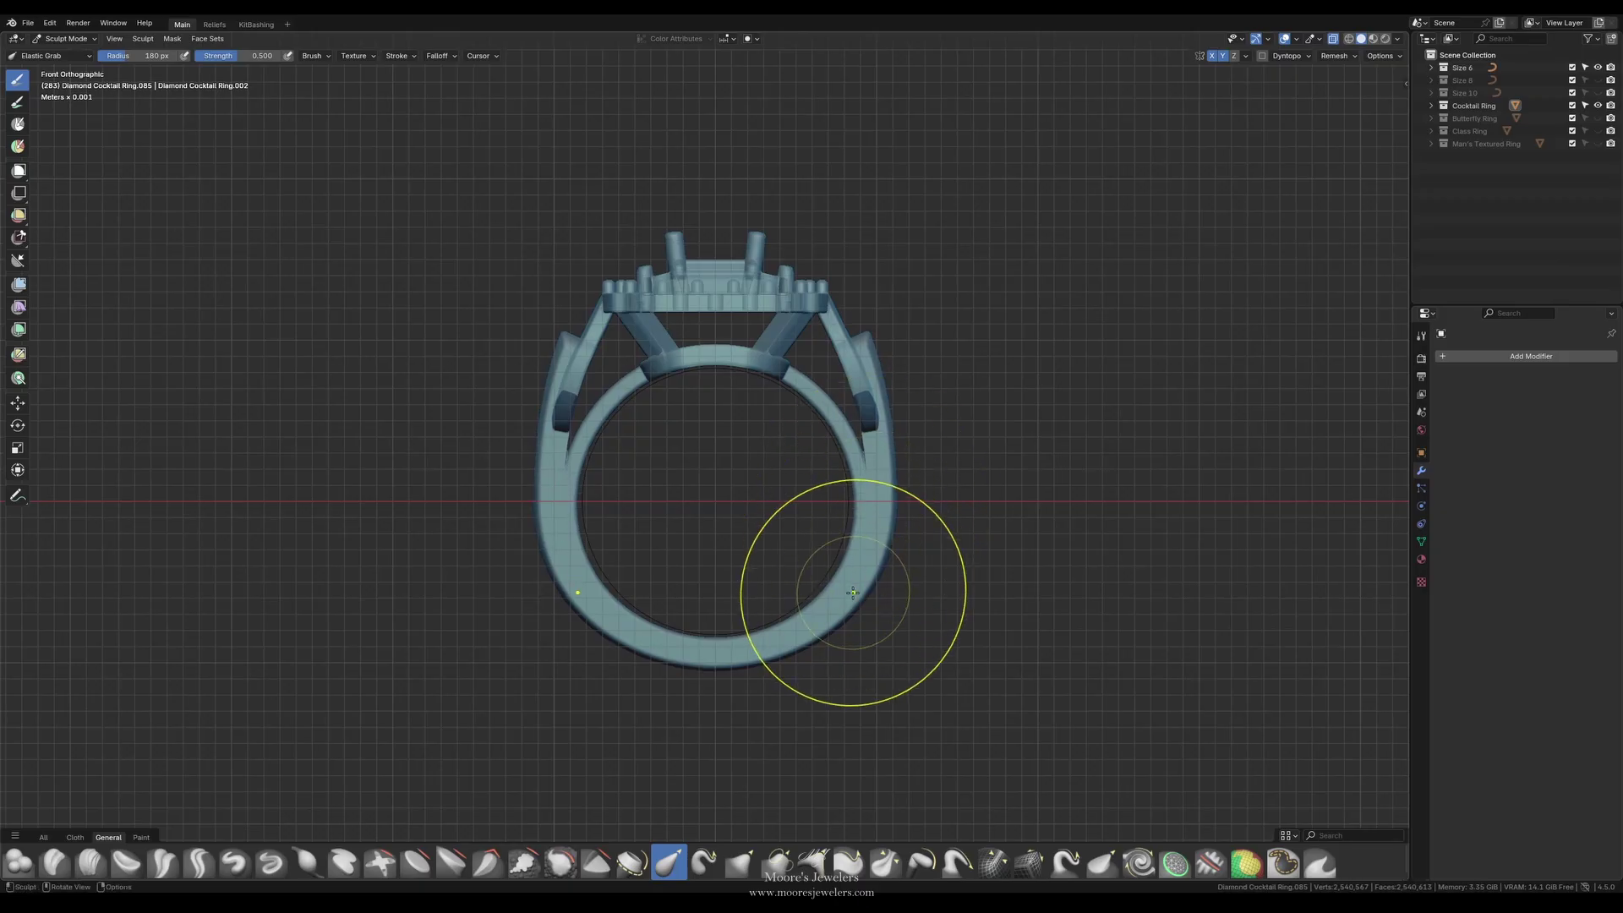
{"action": "mouse_move", "coordinate": [852, 593]}
{"action": "left_mouse_down"}
{"action": "mouse_move", "coordinate": [868, 544]}
{"action": "mouse_move", "coordinate": [834, 507]}
{"action": "left_mouse_up"}
Step: Reduce the brush radius to about 137 px and refine the upper and lower inner band against the Size 6 circle
{"action": "key", "text": "f"}
{"action": "left_click", "coordinate": [821, 590]}
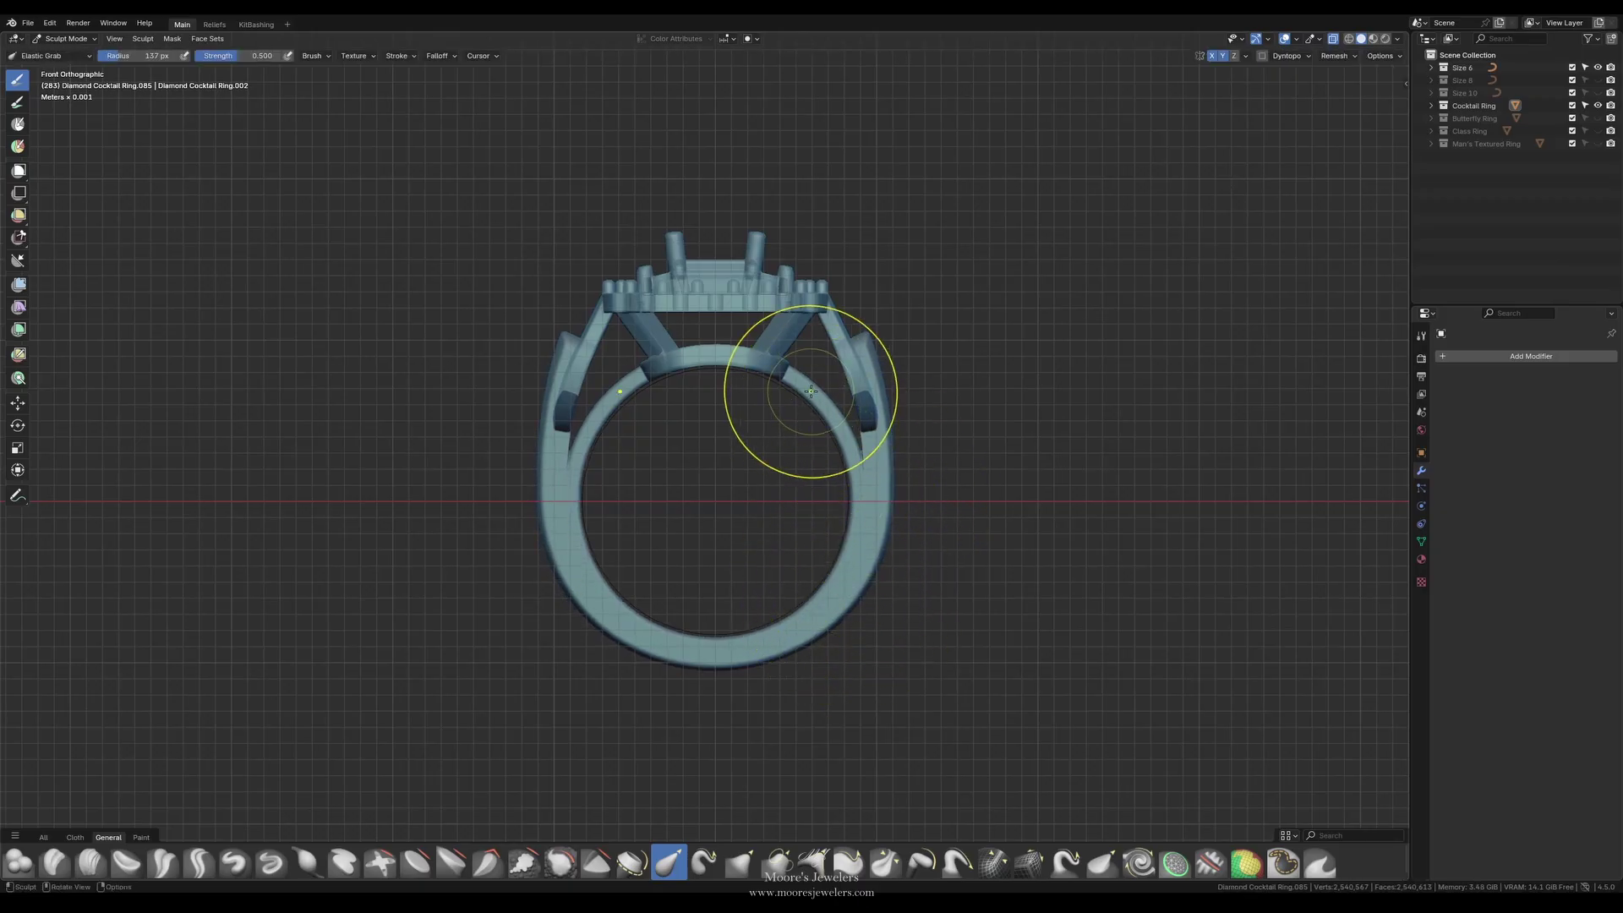
{"action": "left_click_drag", "start_coordinate": [803, 398], "coordinate": [772, 369]}
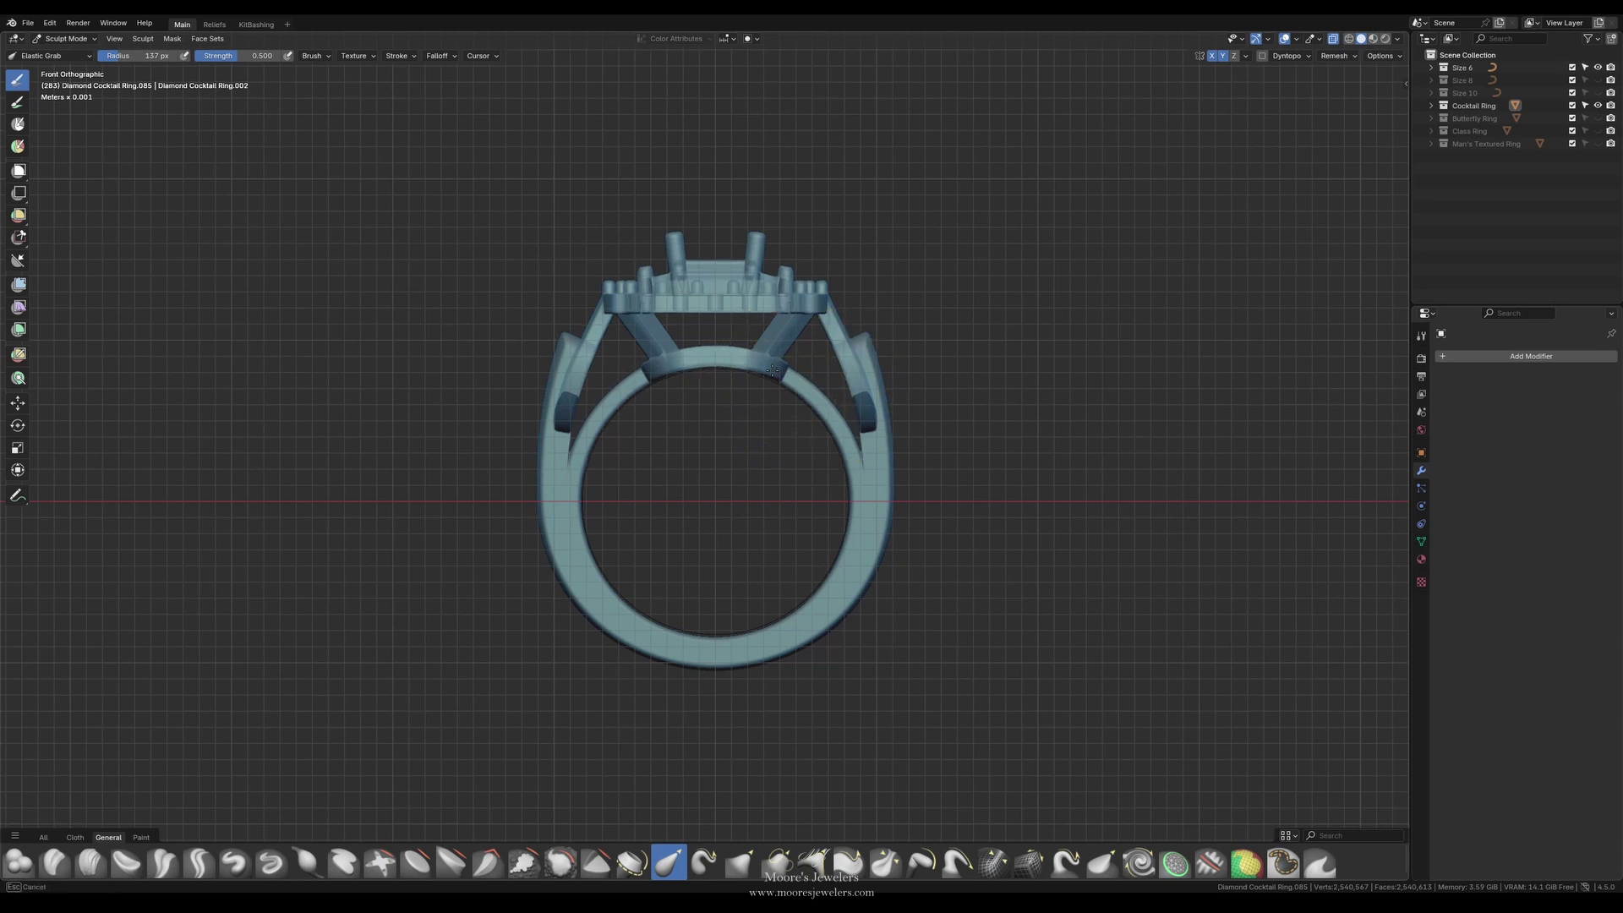
{"action": "left_click_drag", "start_coordinate": [747, 652], "coordinate": [752, 647]}
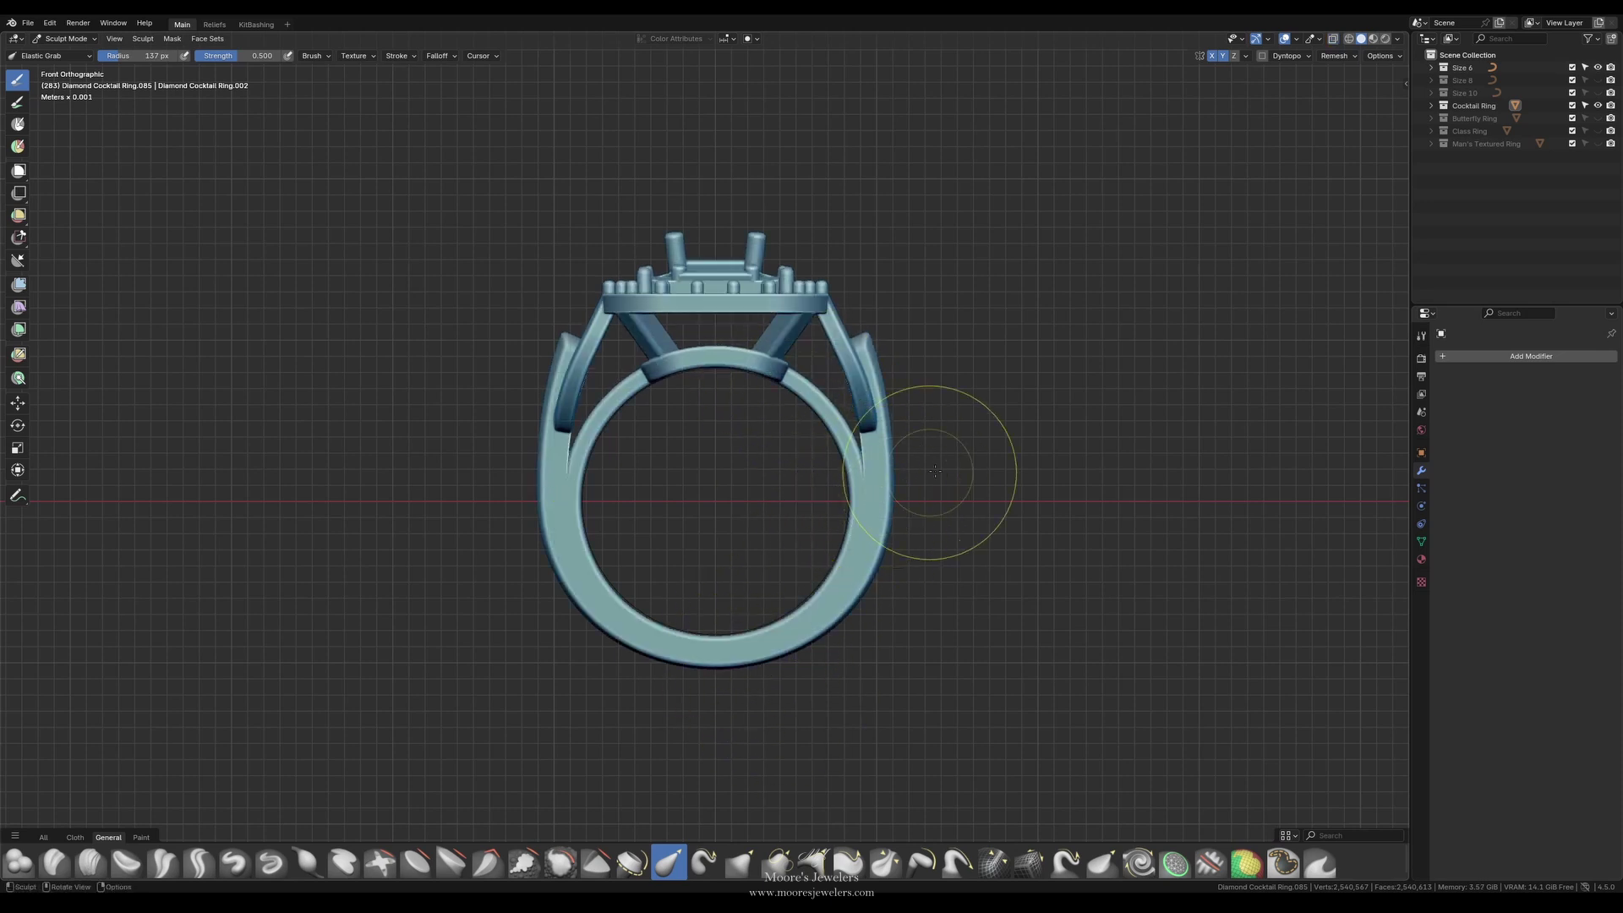
Step: Make final Elastic Grab touch-ups to the side and lower shank, return to Object Mode and deselect the ring
{"action": "left_click_drag", "start_coordinate": [869, 536], "coordinate": [866, 538]}
{"action": "left_click_drag", "start_coordinate": [732, 650], "coordinate": [730, 647]}
{"action": "key", "text": "ctrl+Tab"}
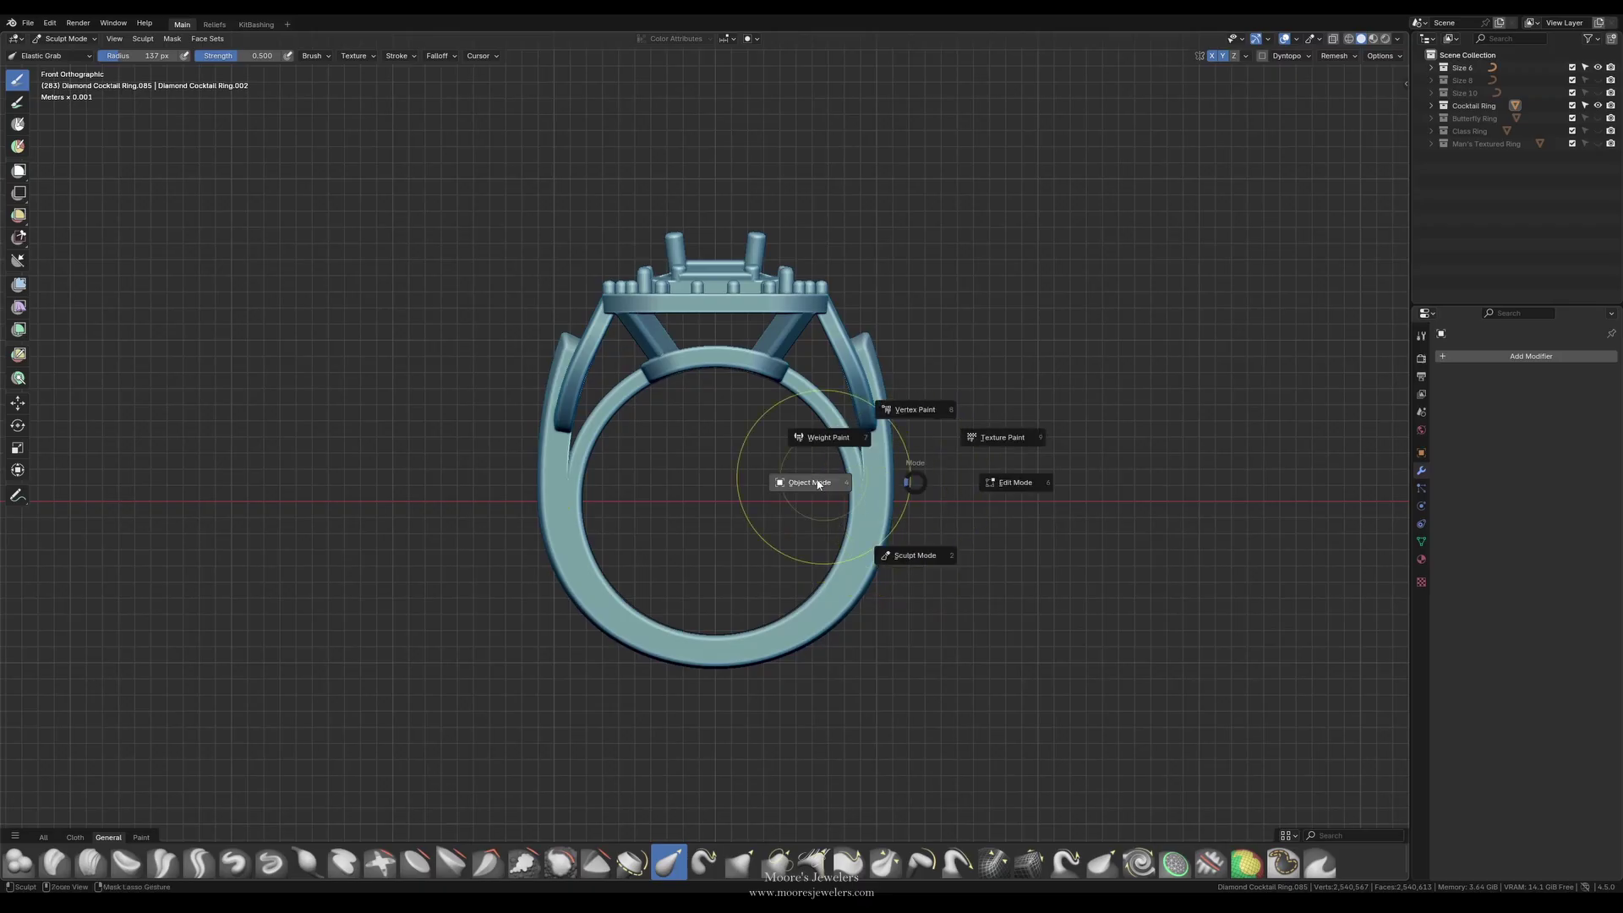
{"action": "left_click", "coordinate": [849, 483]}
{"action": "middle_click_drag", "start_coordinate": [913, 471], "coordinate": [830, 411]}
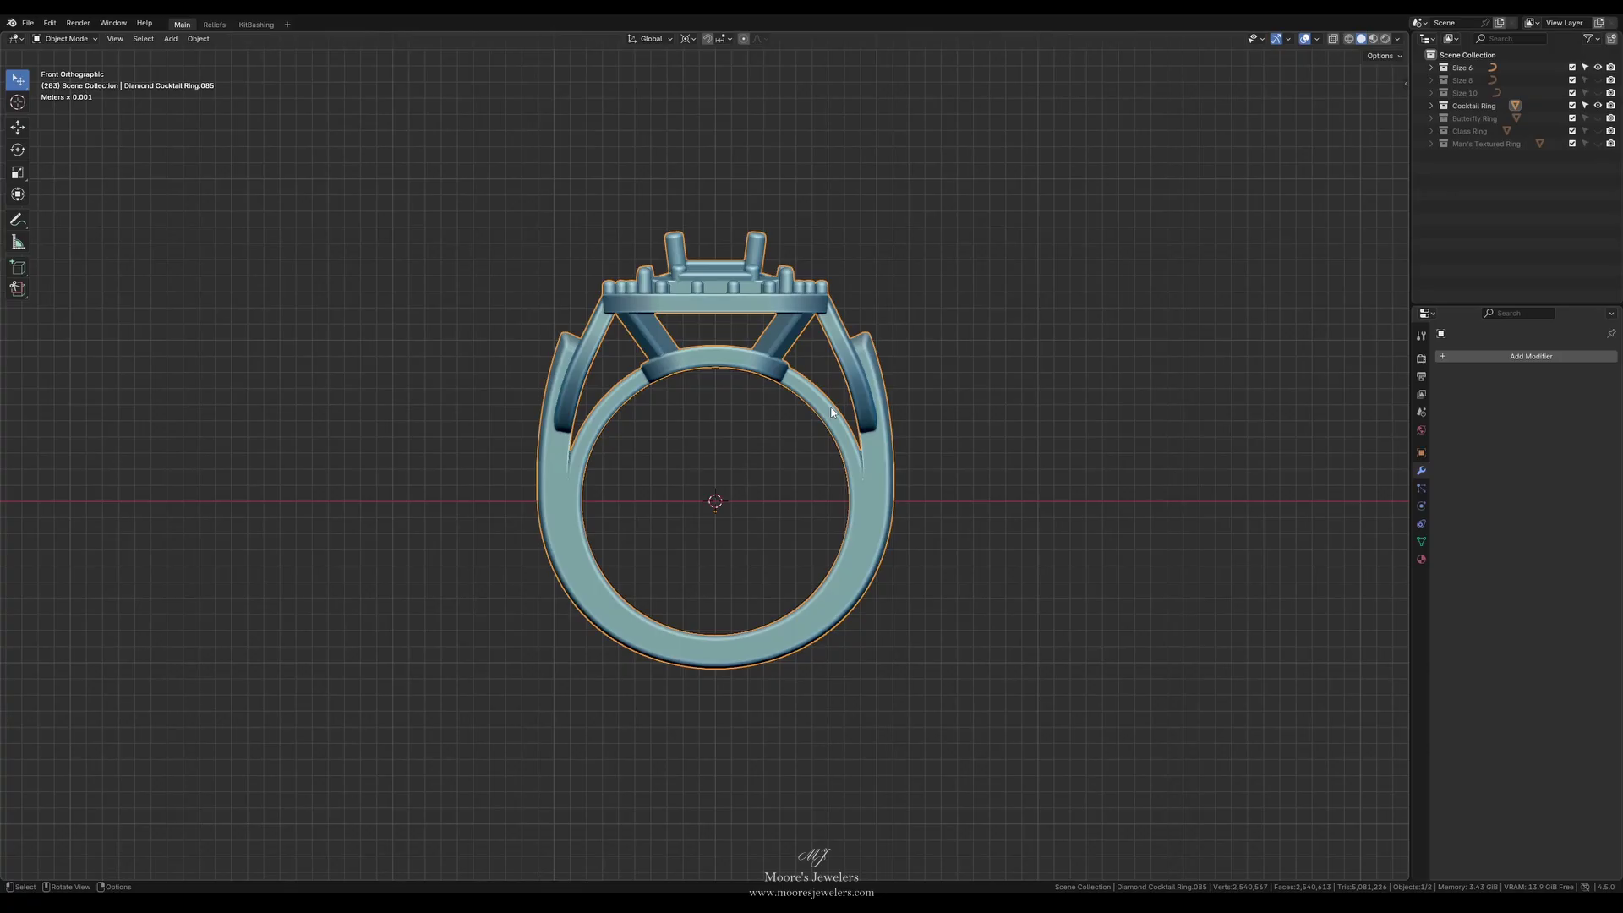
{"action": "left_click", "coordinate": [903, 421]}
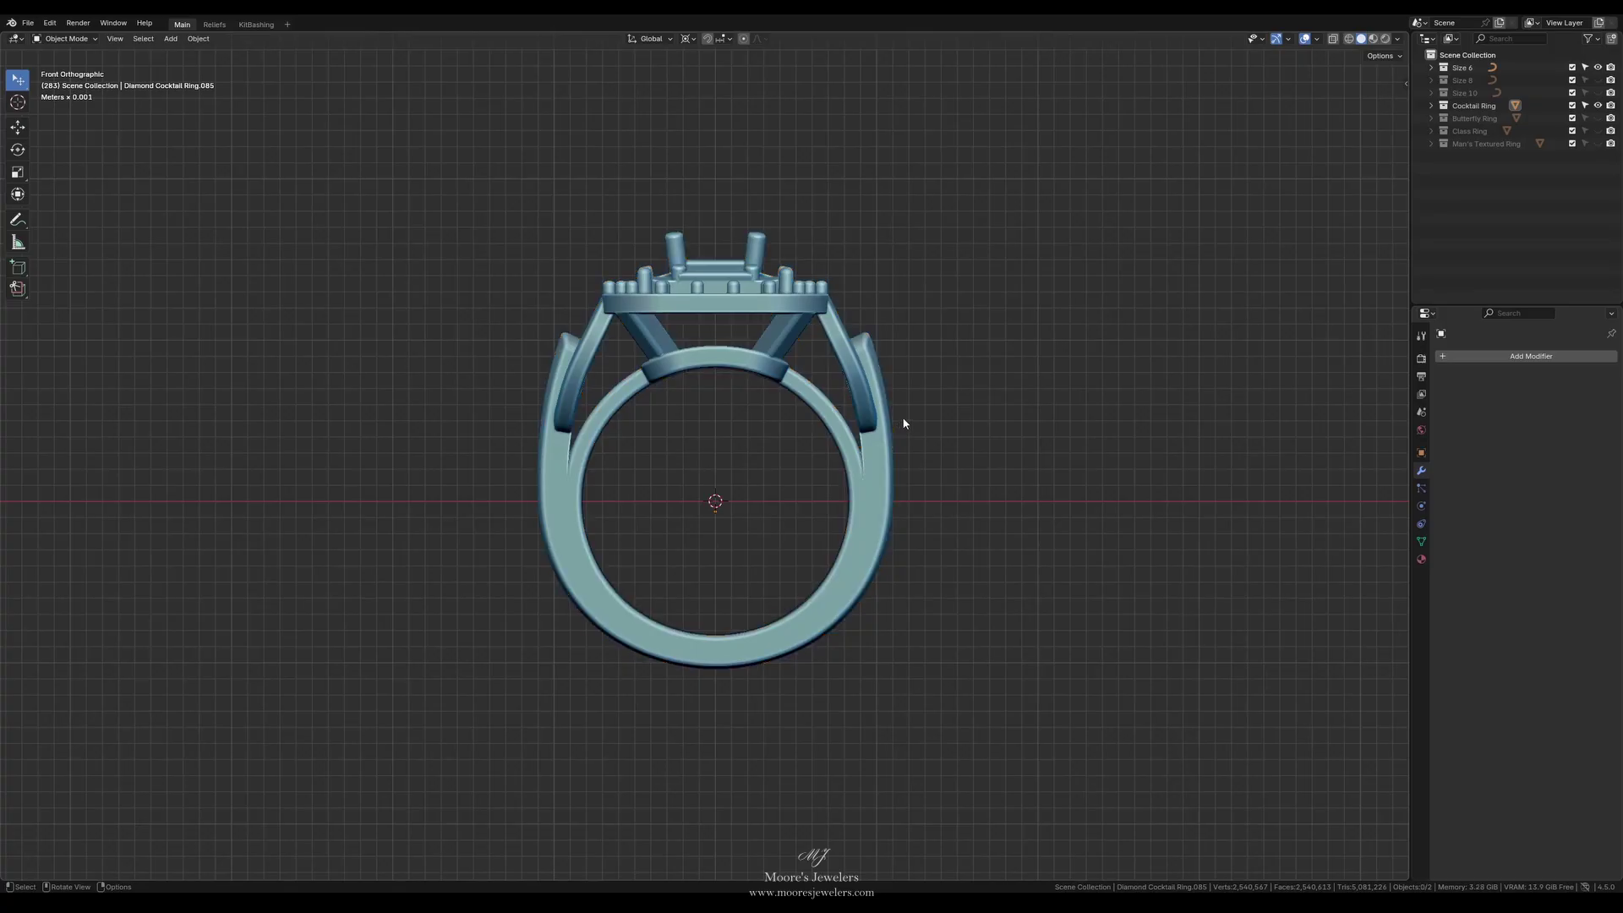
Step: Replace the Size 6 reference with Size 8, enable X-ray and move the cocktail ring up about 0.84 mm along Z
{"action": "left_click", "coordinate": [1597, 80]}
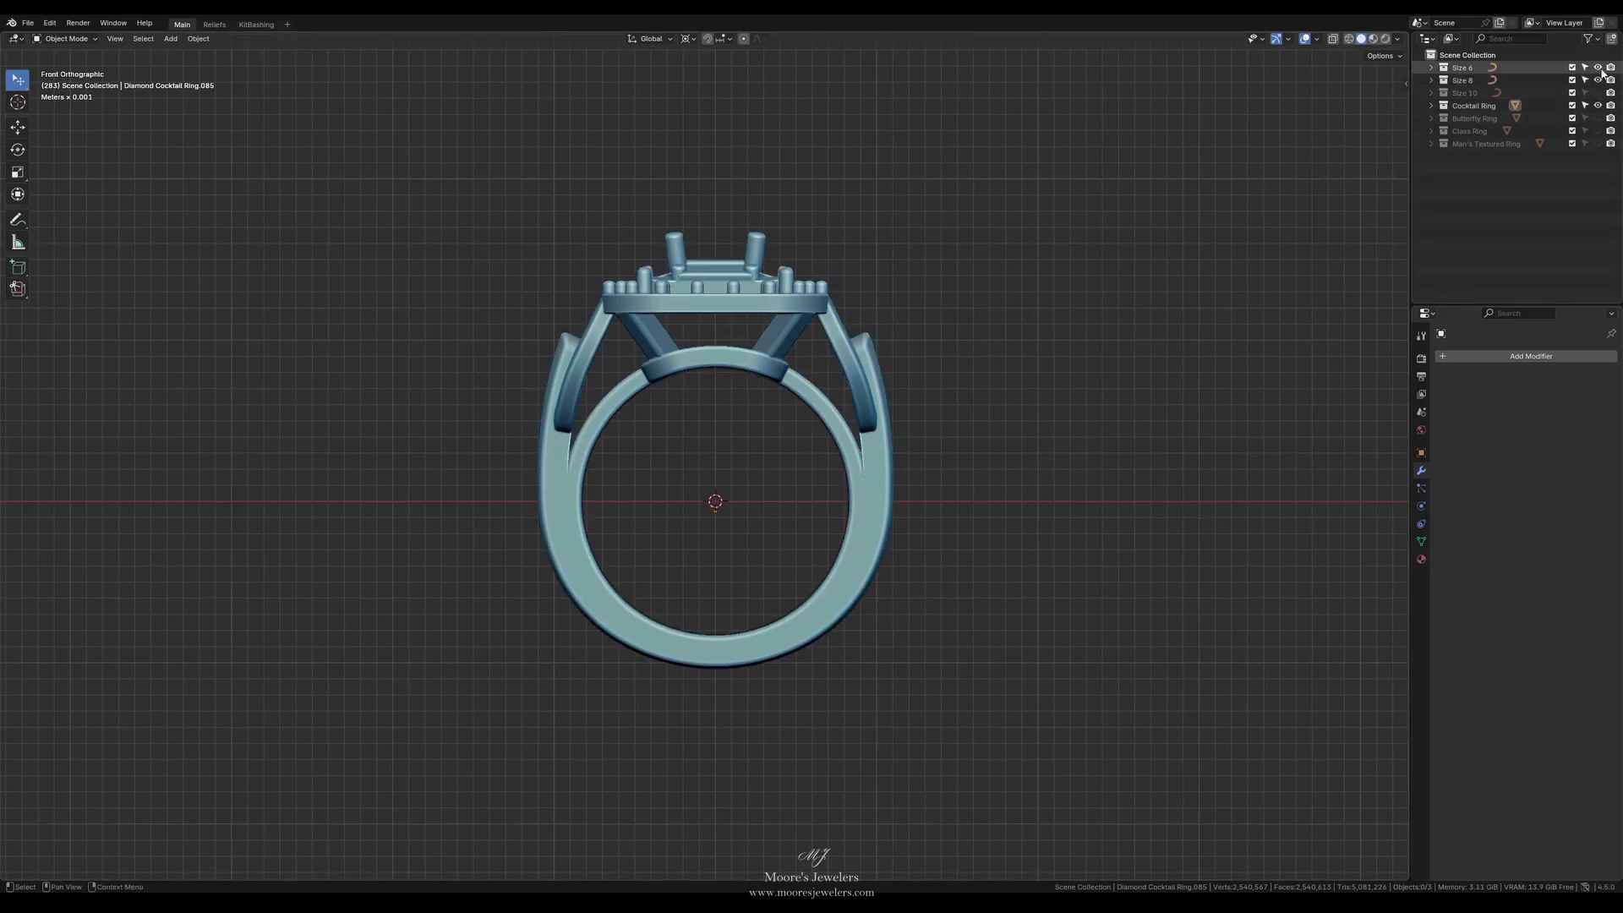
{"action": "key", "text": "alt+z"}
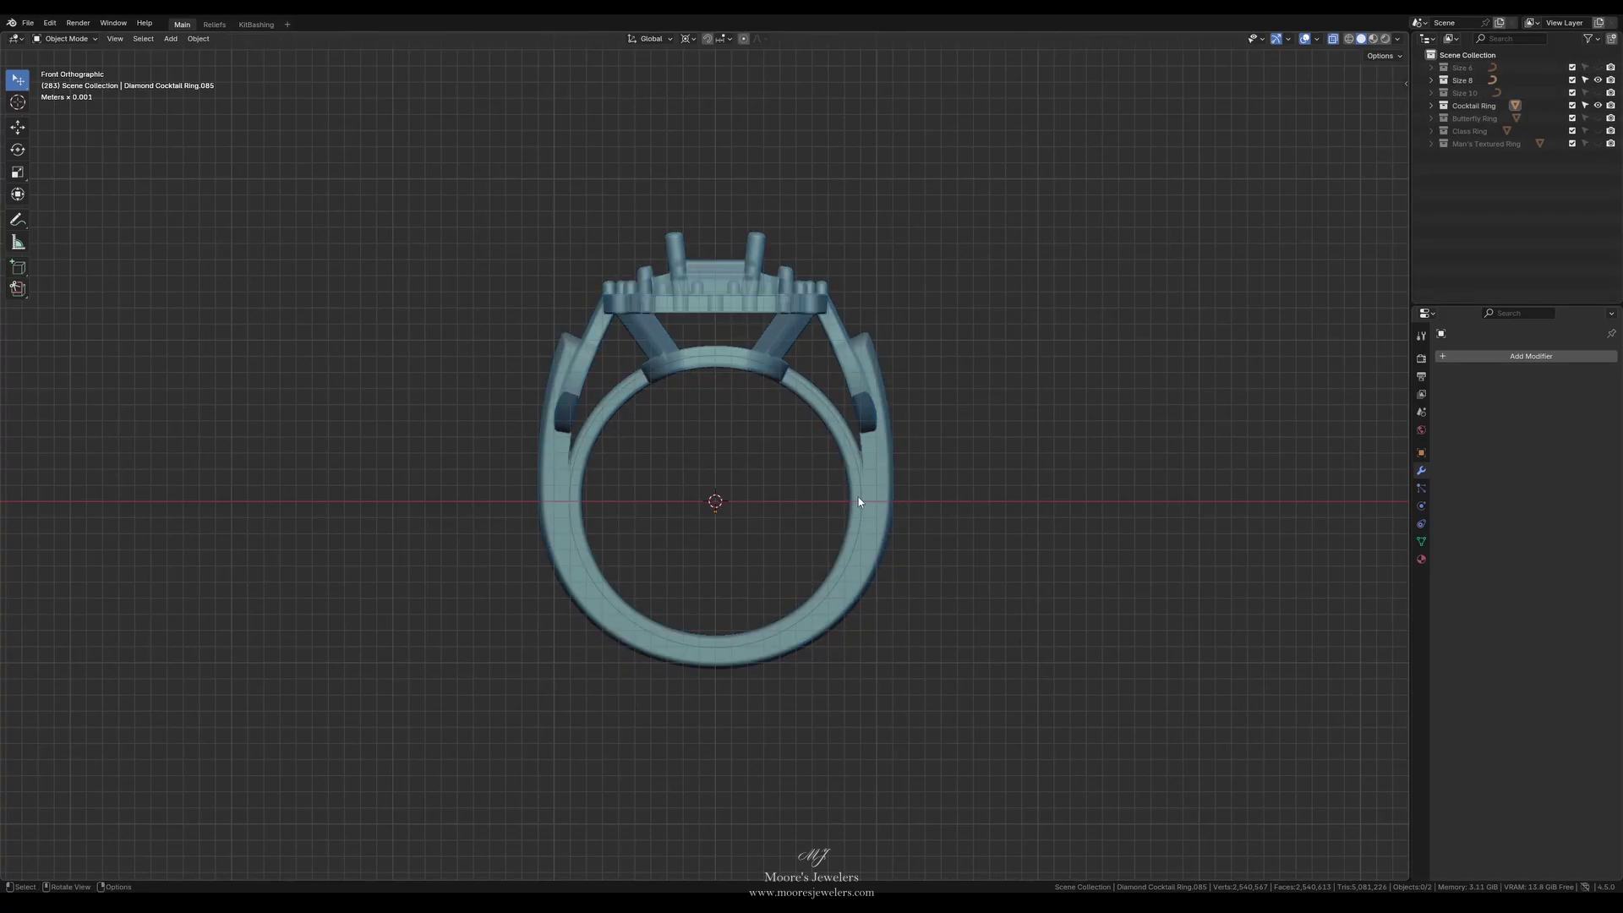
{"action": "middle_click_drag", "start_coordinate": [868, 496], "coordinate": [867, 453], "text": "ctrl"}
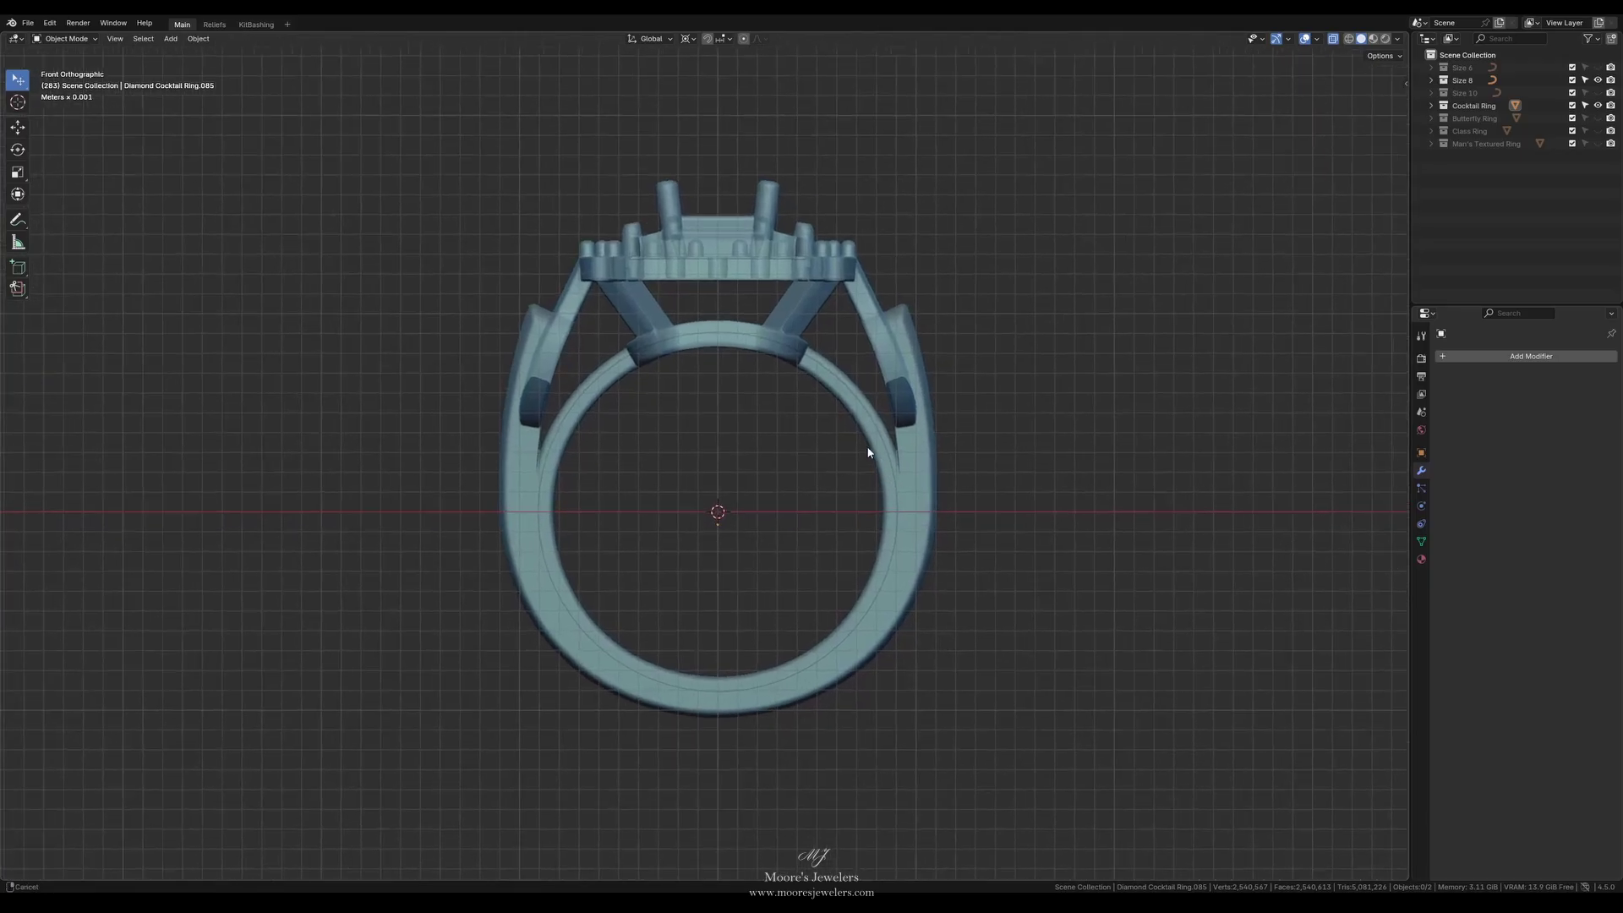
{"action": "left_click", "coordinate": [915, 486]}
{"action": "key", "text": "g"}
{"action": "key", "text": "z"}
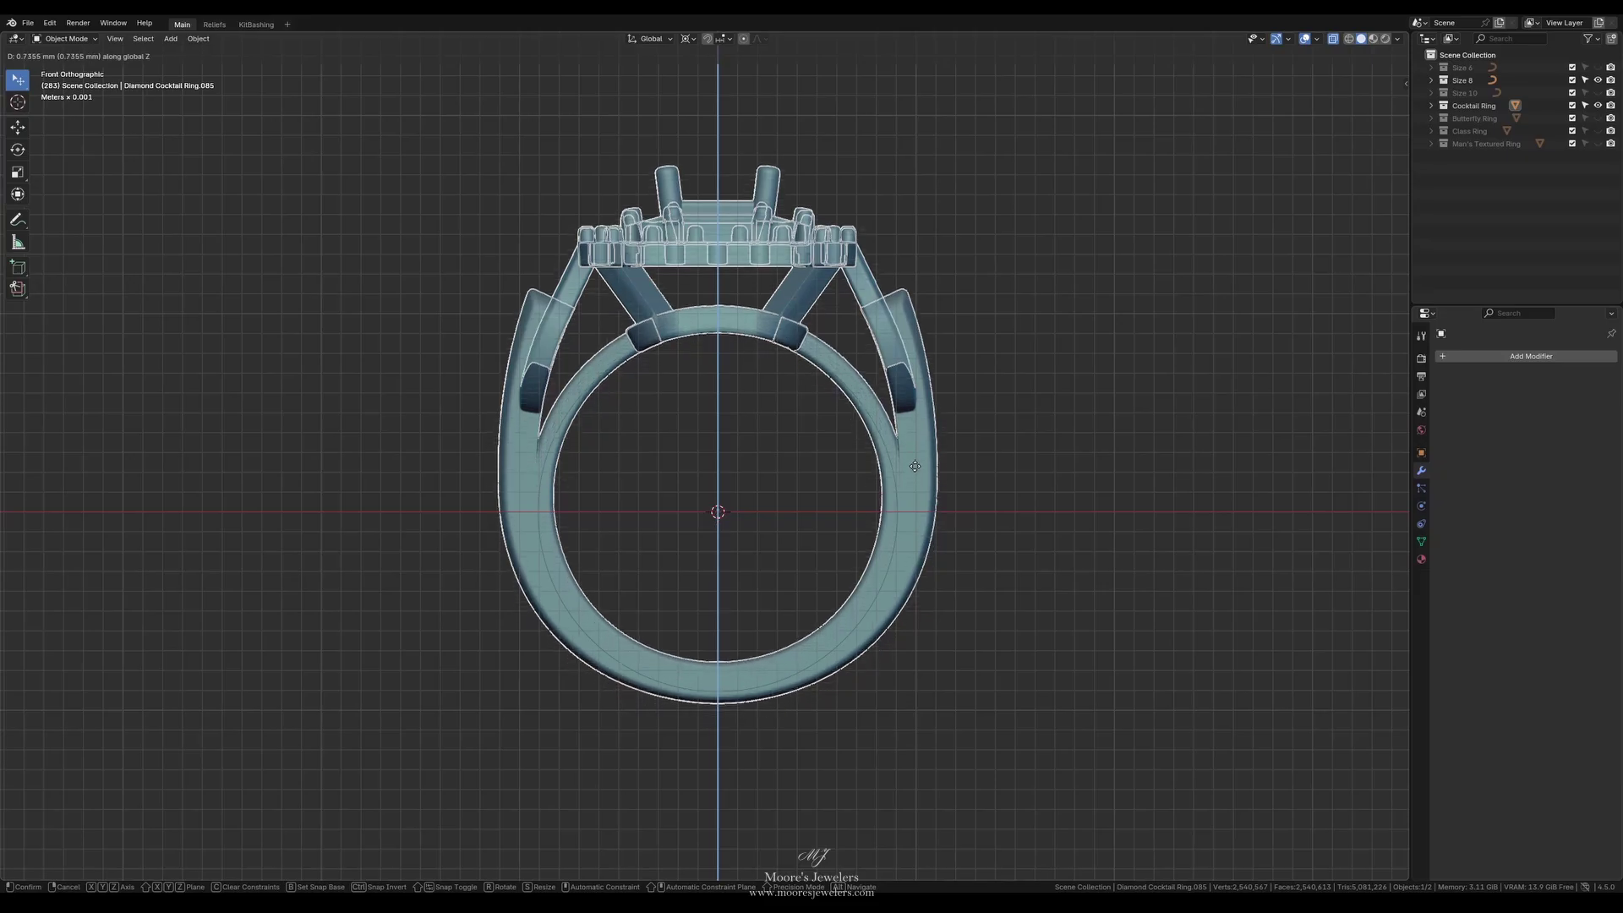
{"action": "left_click", "coordinate": [915, 480]}
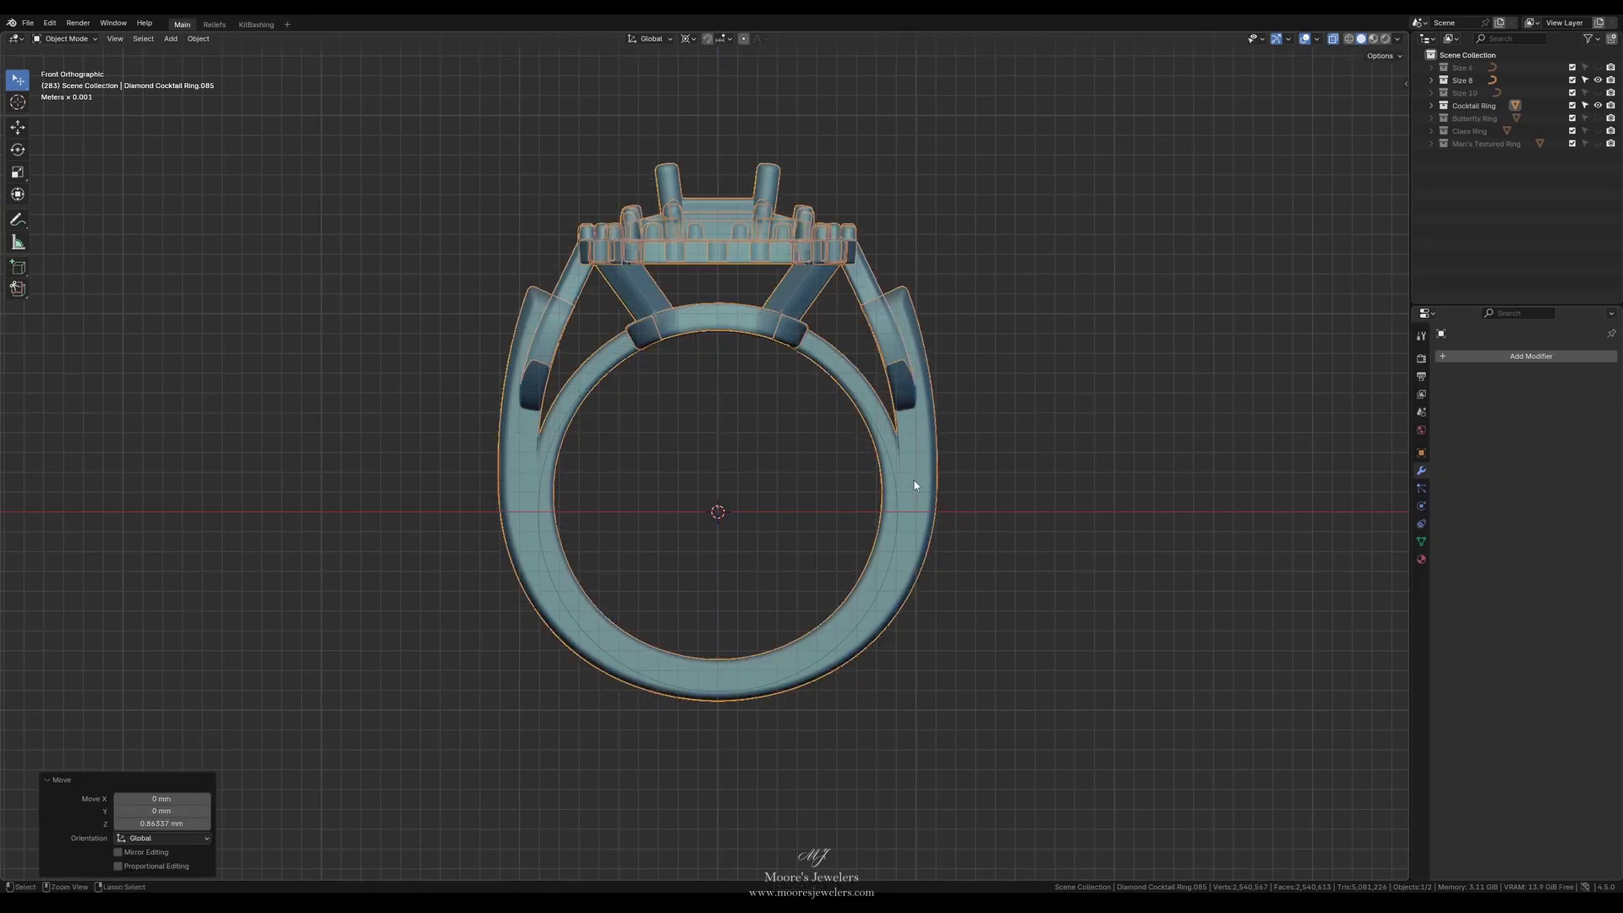
Step: In Sculpt Mode, use Elastic Grab with a 149 px radius to pull the lower shank and sides outward to the Size 8 circle
{"action": "key", "text": "ctrl+Tab"}
{"action": "left_click", "coordinate": [906, 572]}
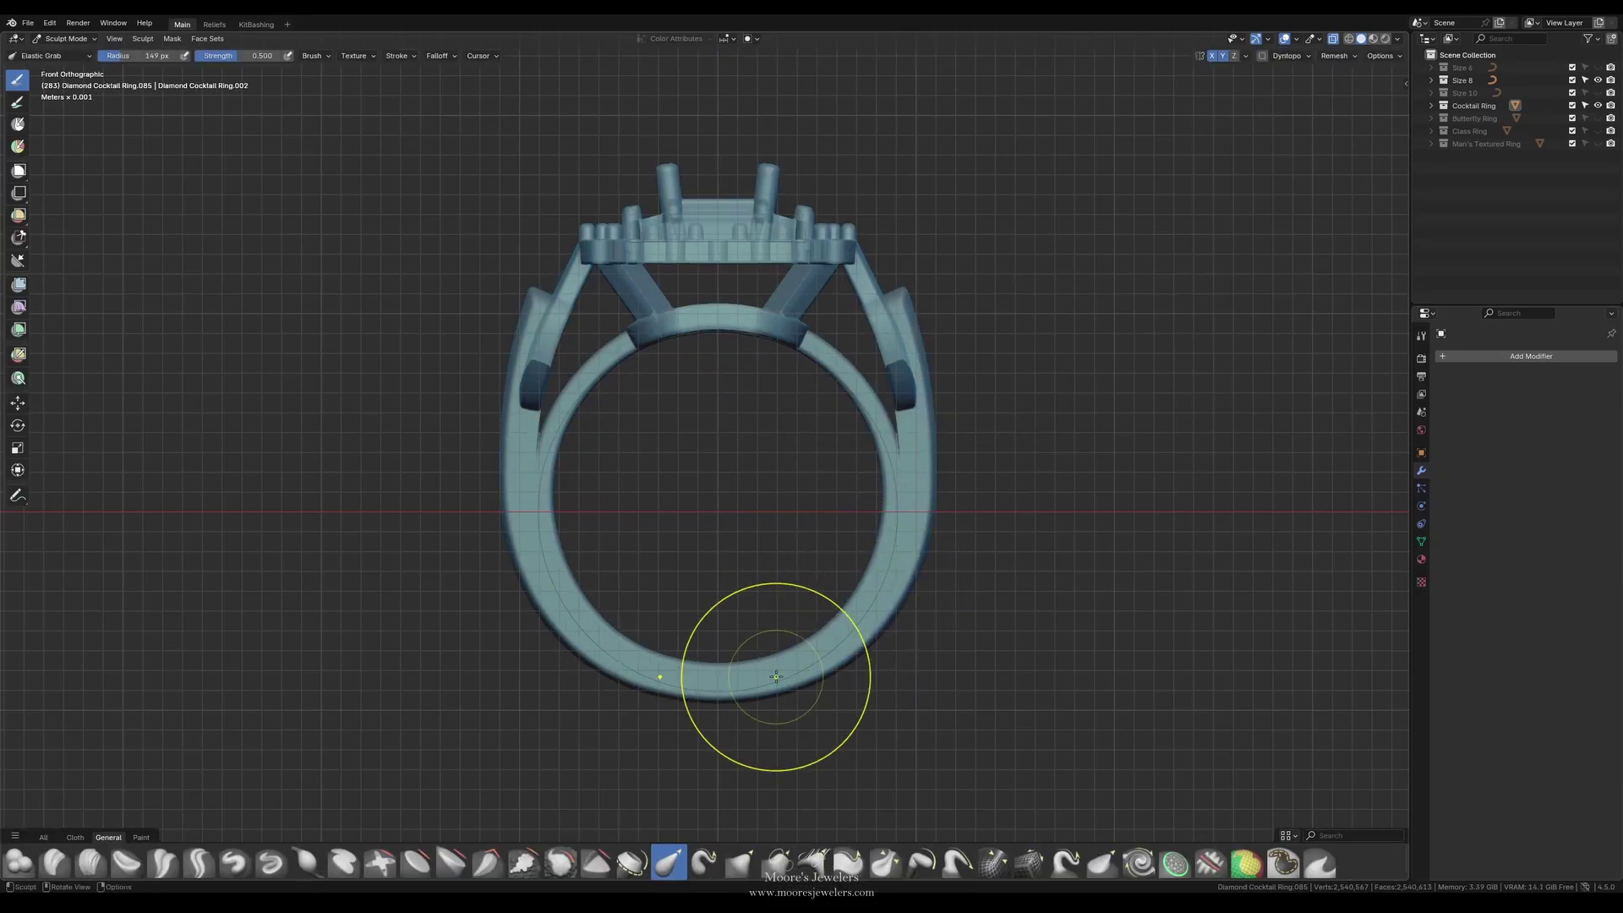
{"action": "left_click_drag", "start_coordinate": [782, 674], "coordinate": [784, 689]}
{"action": "left_click_drag", "start_coordinate": [884, 591], "coordinate": [898, 592]}
{"action": "left_click_drag", "start_coordinate": [900, 566], "coordinate": [906, 541]}
{"action": "left_click_drag", "start_coordinate": [897, 481], "coordinate": [906, 484]}
{"action": "left_click_drag", "start_coordinate": [758, 690], "coordinate": [757, 701]}
{"action": "left_click_drag", "start_coordinate": [775, 698], "coordinate": [774, 705]}
{"action": "left_click_drag", "start_coordinate": [869, 630], "coordinate": [875, 638]}
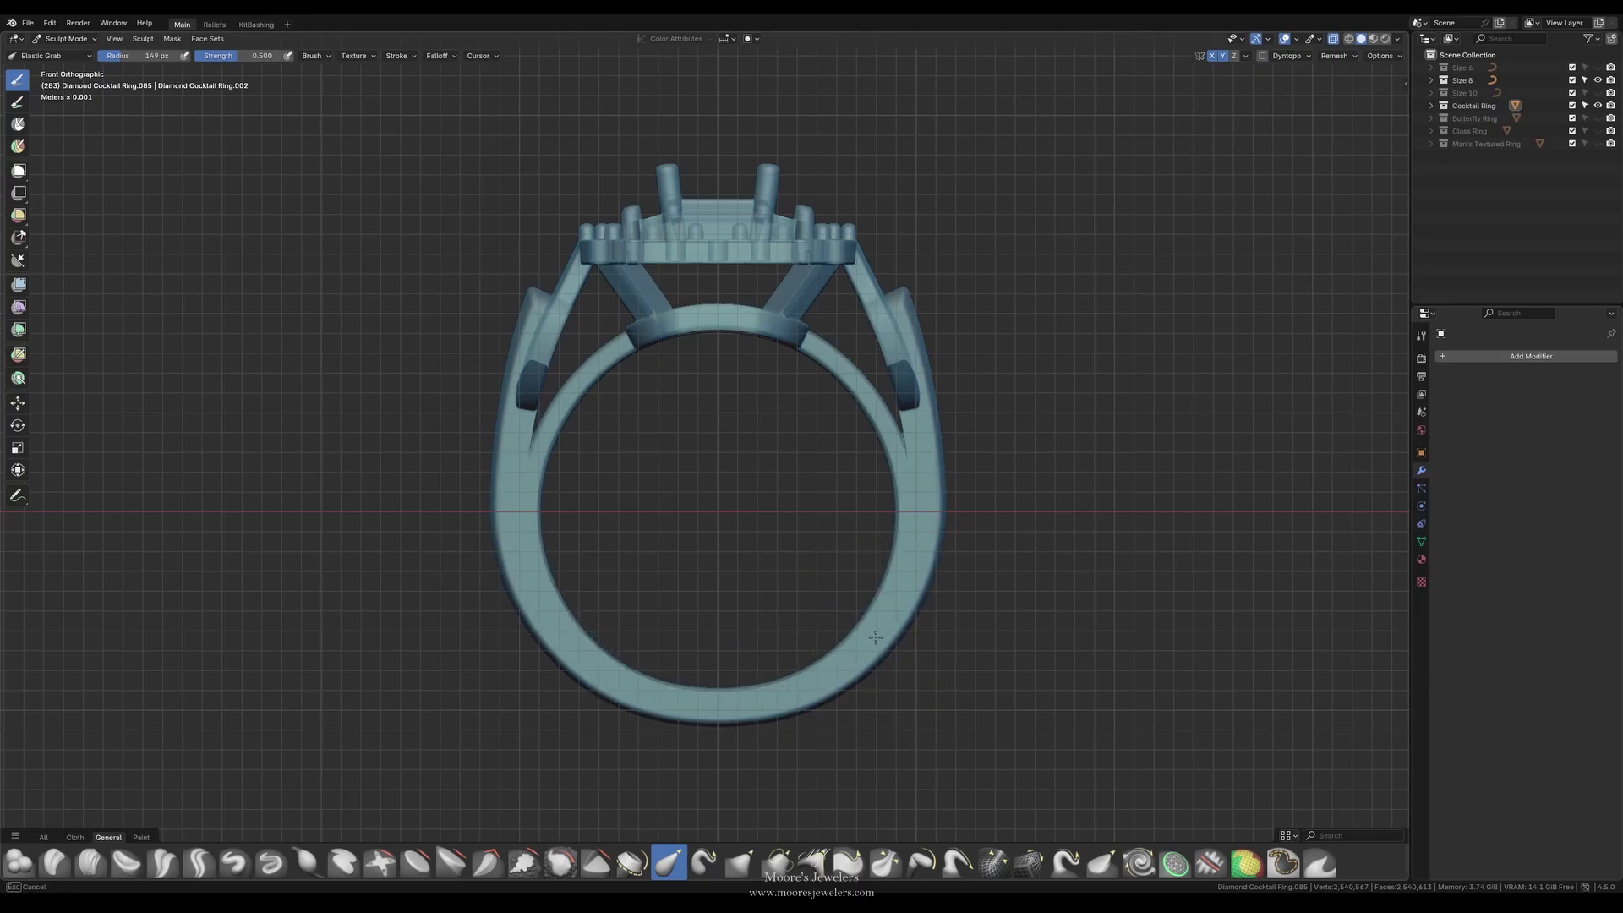
{"action": "left_click_drag", "start_coordinate": [904, 503], "coordinate": [907, 504]}
{"action": "left_click_drag", "start_coordinate": [772, 694], "coordinate": [770, 701]}
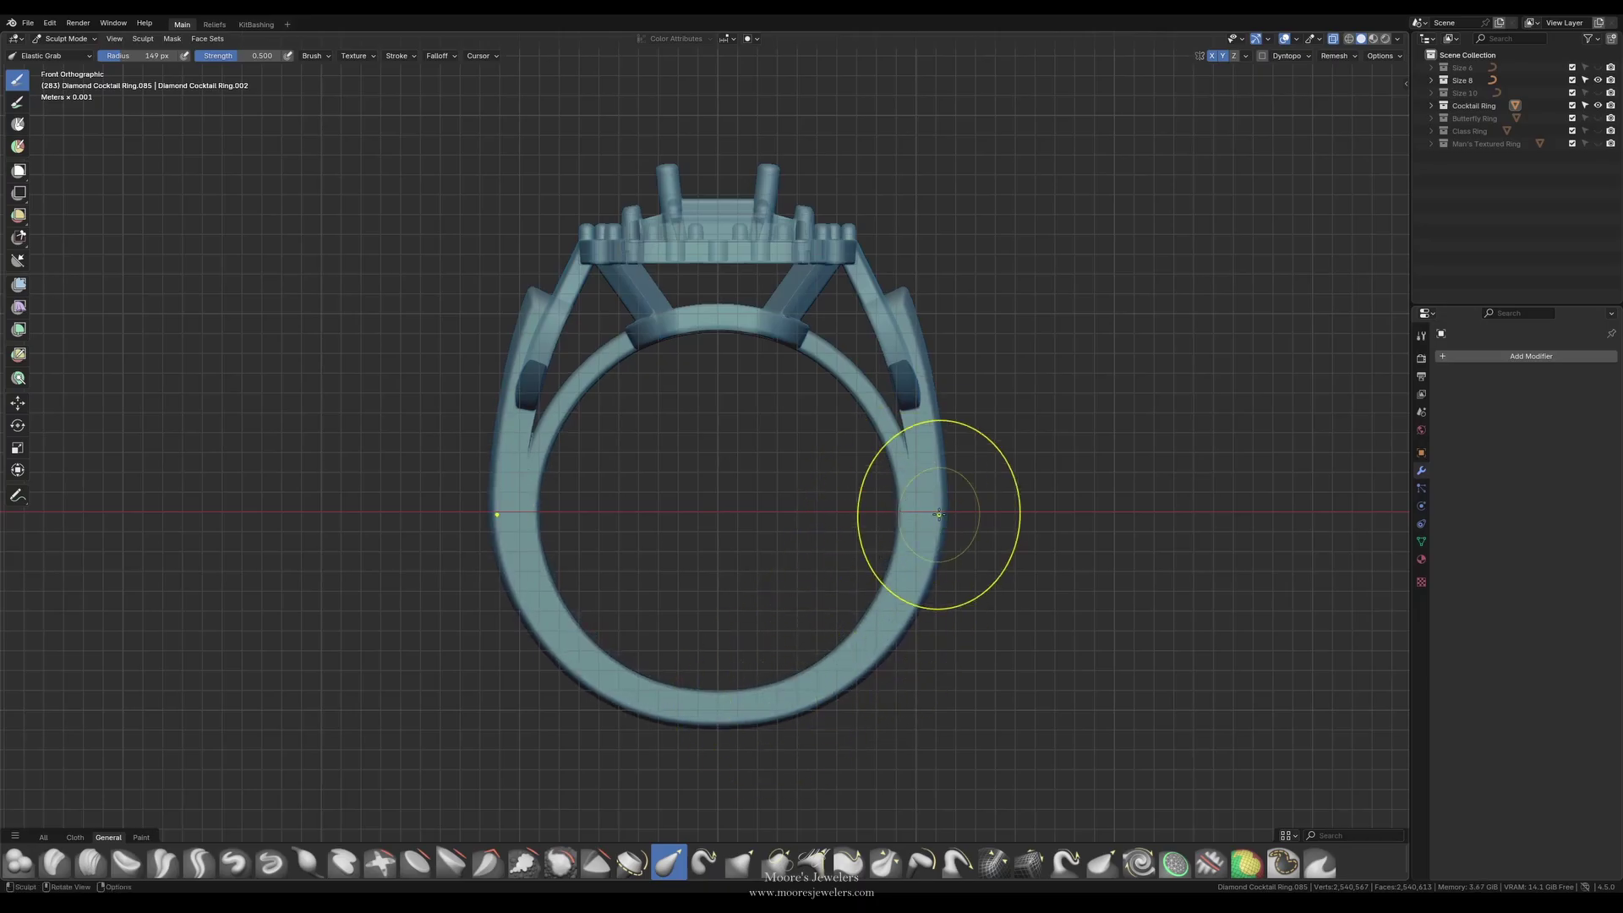
Step: Turn off X-ray, return to Object Mode and inspect the cocktail ring's resized shank from an angle and the front
{"action": "key", "text": "alt+z"}
{"action": "key", "text": "ctrl+Tab"}
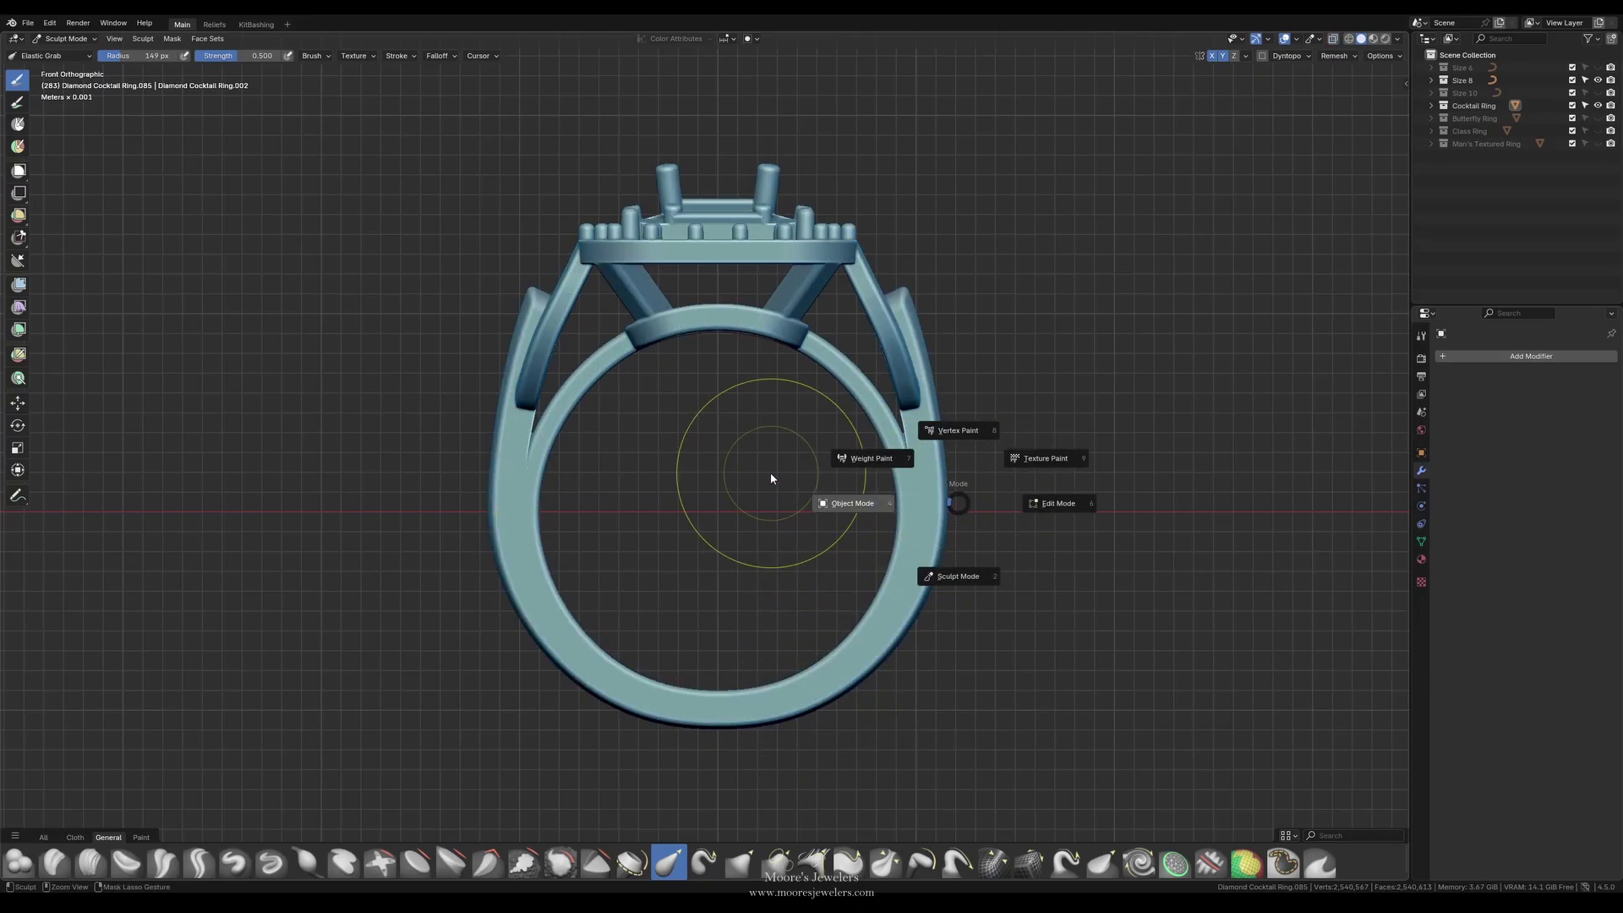
{"action": "left_click", "coordinate": [996, 342]}
{"action": "middle_click_drag", "start_coordinate": [995, 341], "coordinate": [960, 391]}
{"action": "key", "text": "KP_1"}
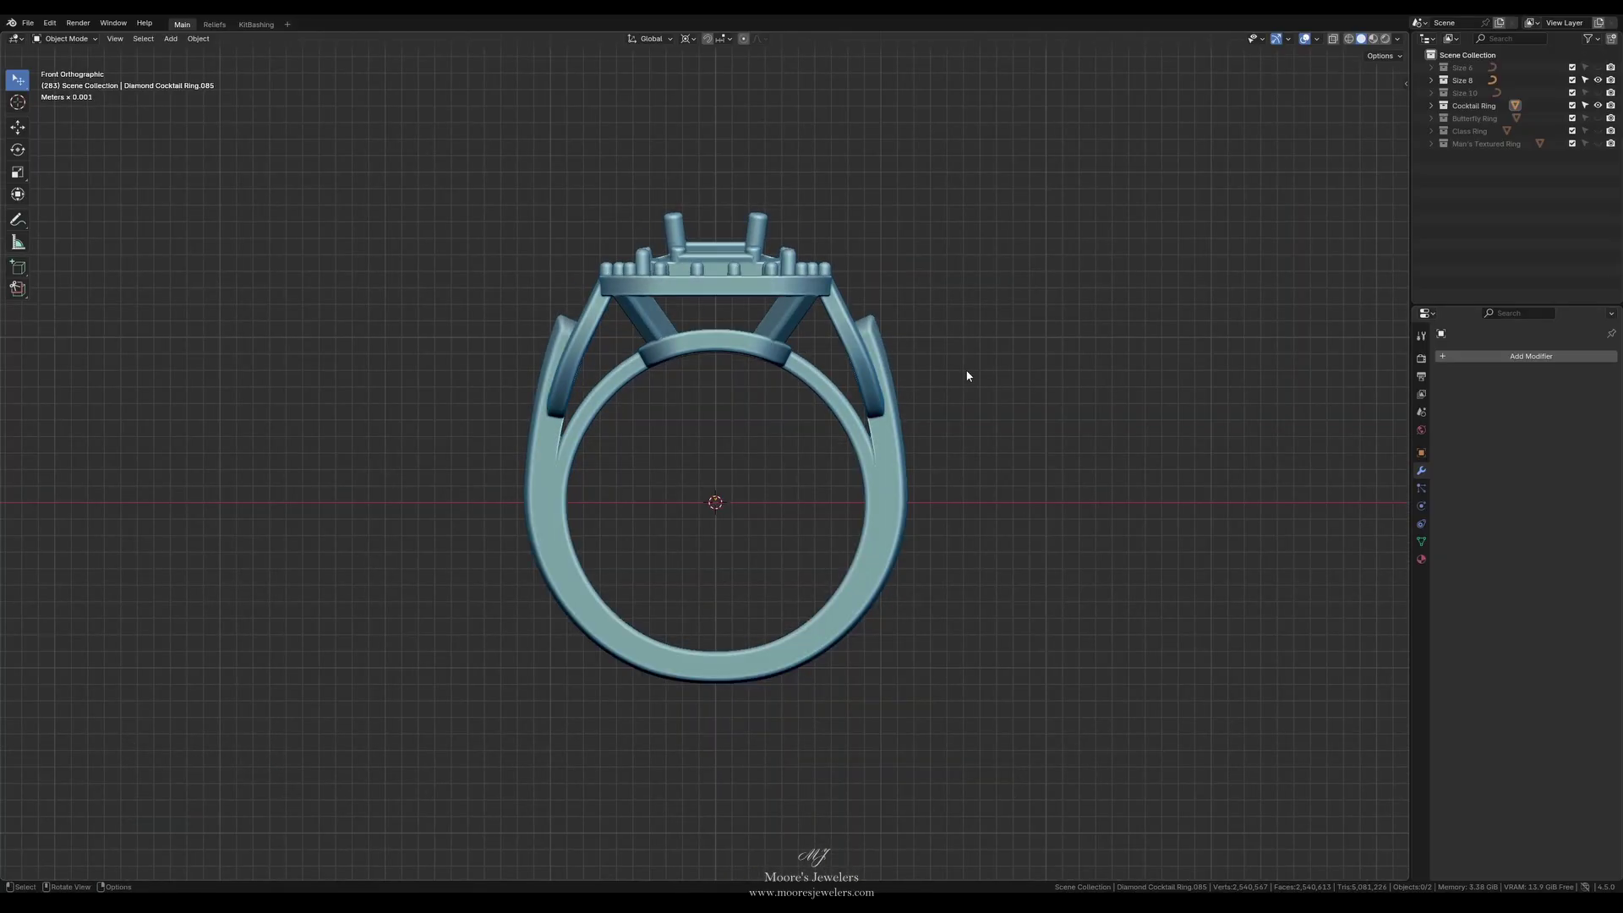
Step: Replace the Size 8 reference with Size 10 and move the cocktail ring up about 0.88 mm along Z with X-ray on
{"action": "left_click", "coordinate": [1598, 93]}
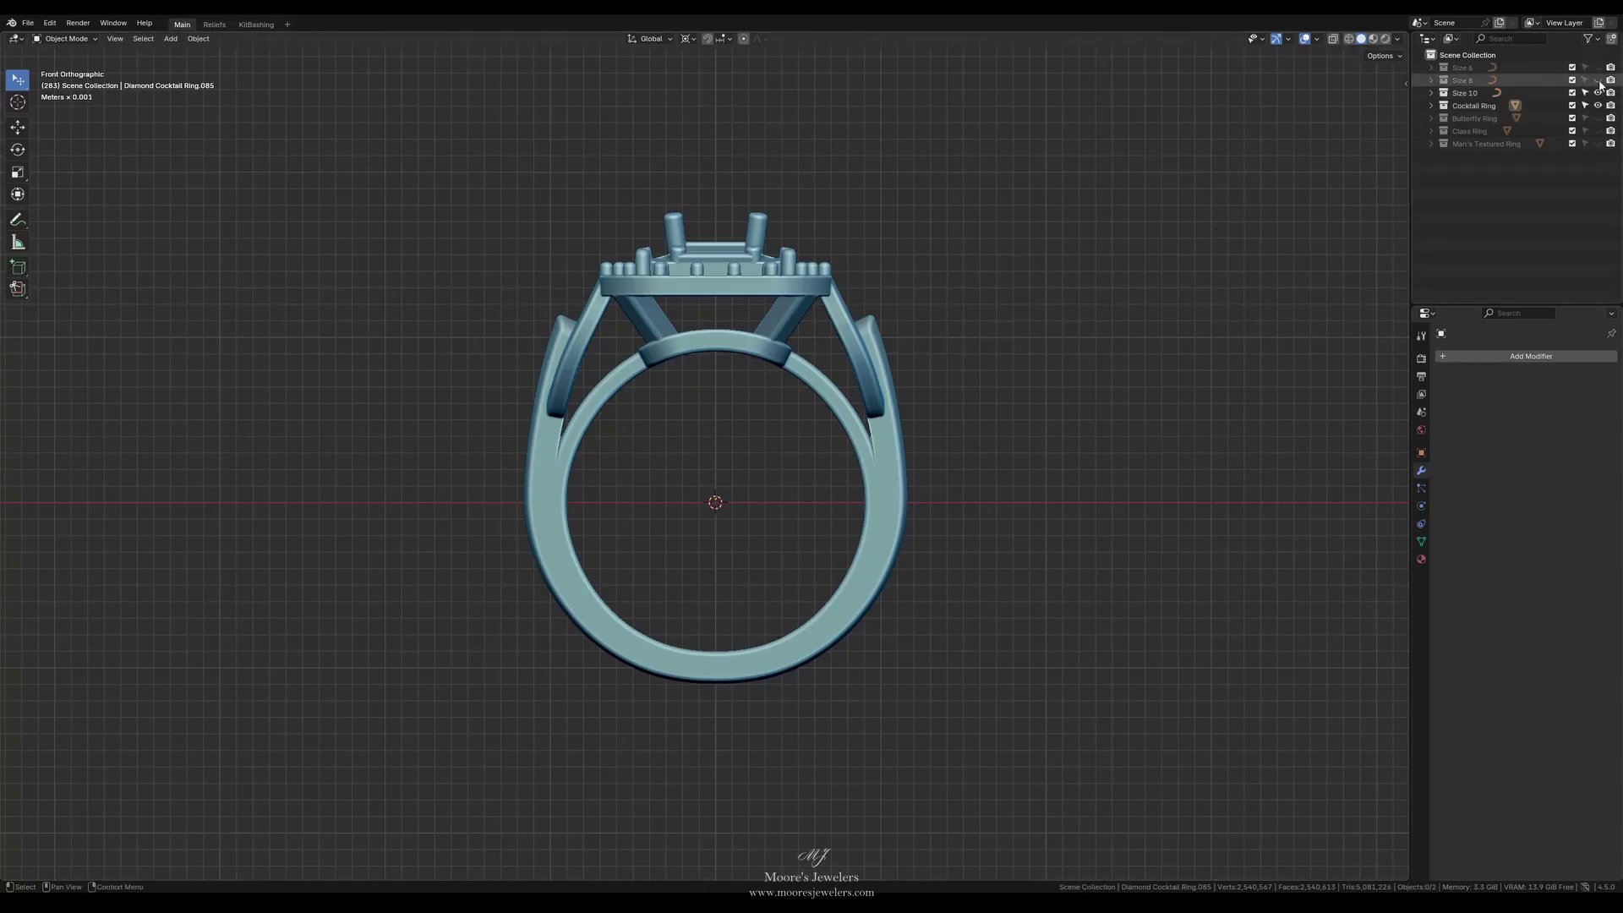
{"action": "left_click", "coordinate": [1598, 81]}
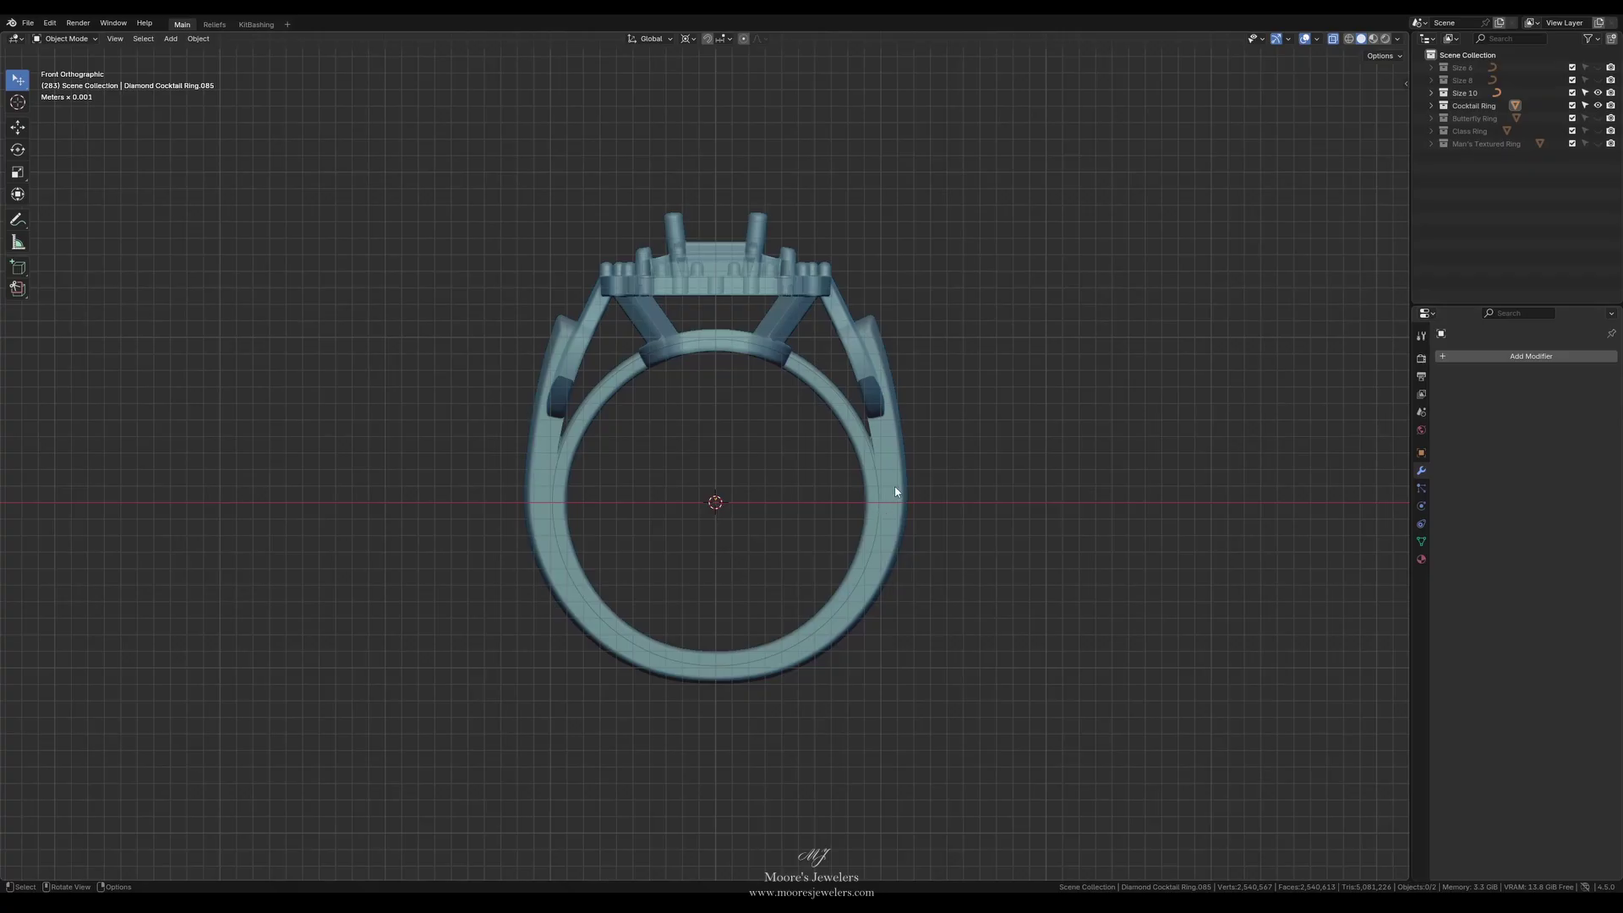
{"action": "left_click", "coordinate": [897, 477]}
{"action": "key", "text": "g"}
{"action": "key", "text": "z"}
{"action": "left_click", "coordinate": [897, 449]}
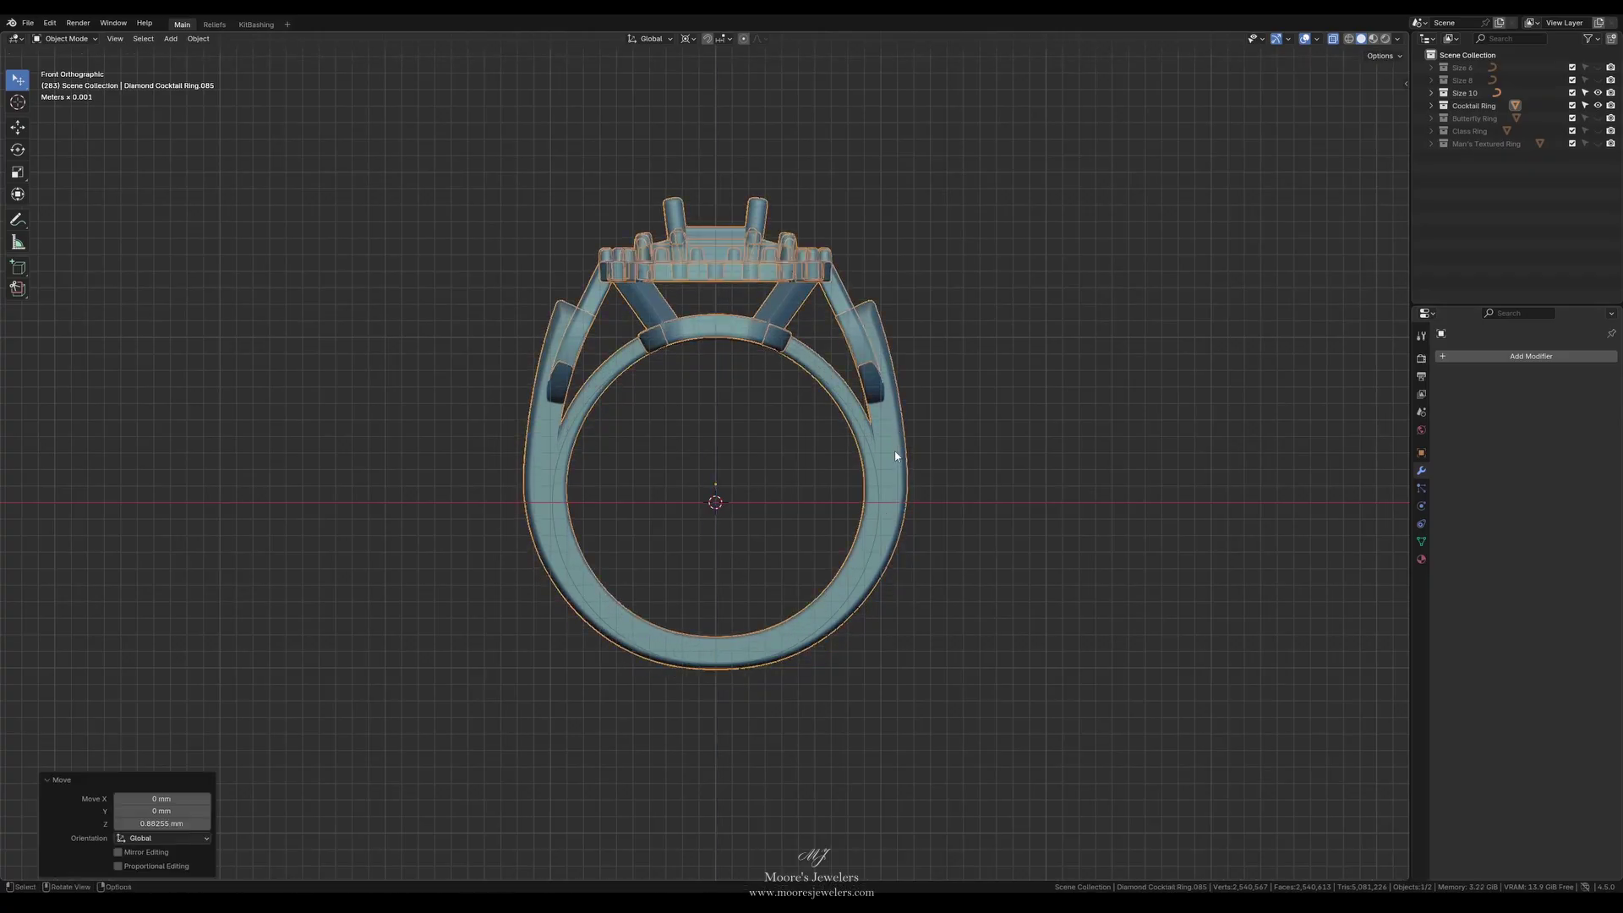
Step: In Sculpt Mode, reduce the Elastic Grab radius to 137 px and pull the cocktail ring's lower shank and sides outward to the Size 10 circle
{"action": "key", "text": "ctrl+Tab"}
{"action": "left_click", "coordinate": [891, 539]}
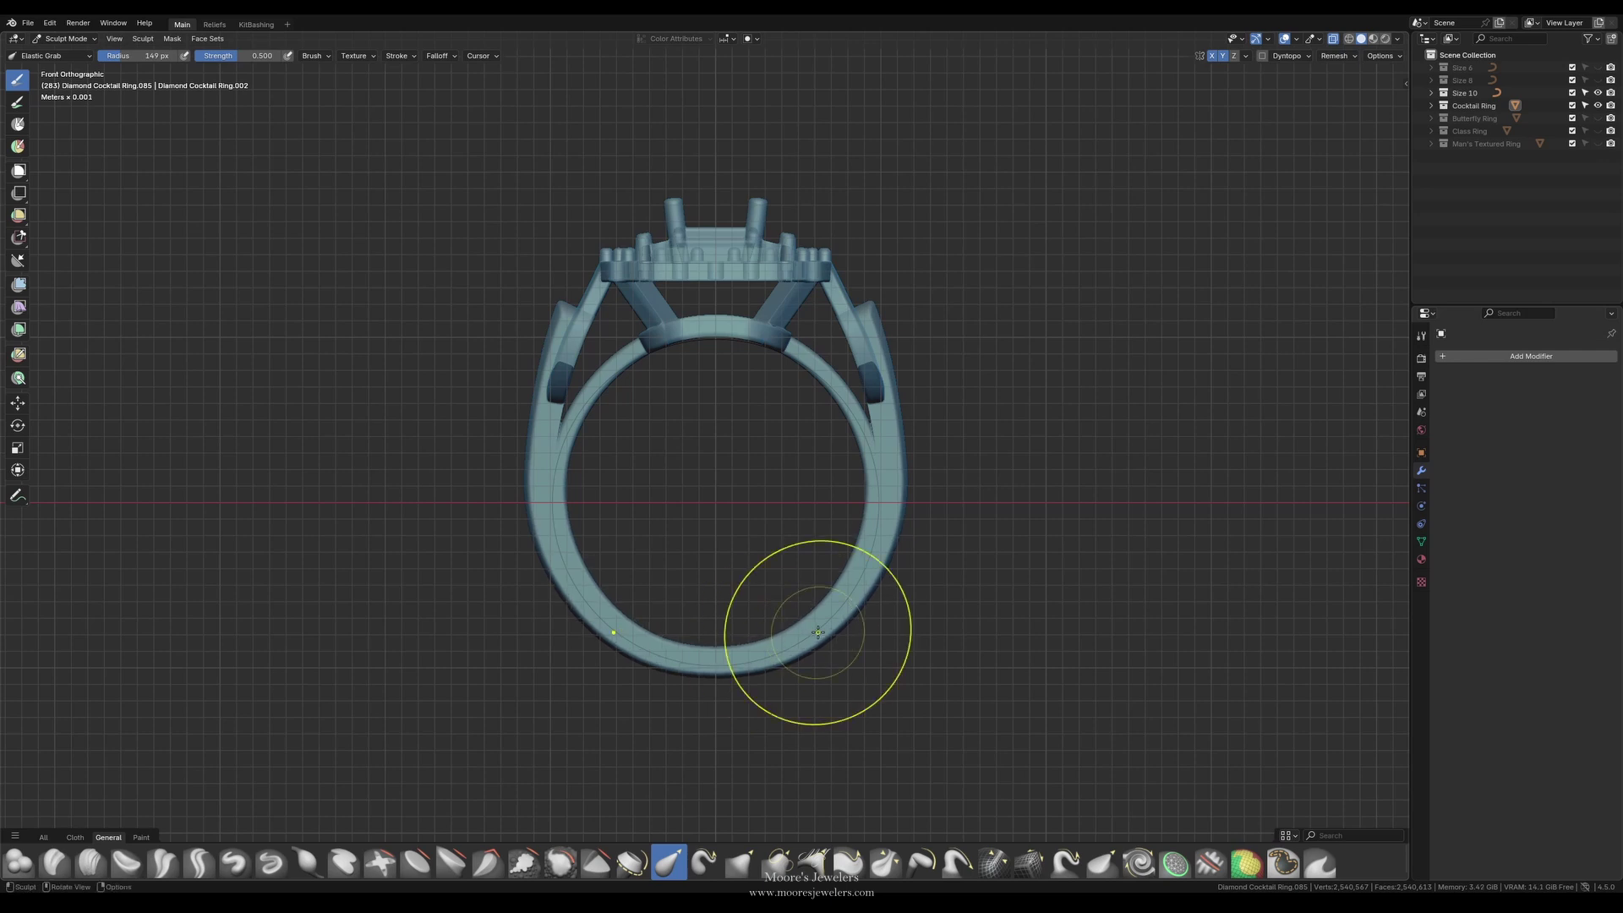
{"action": "left_click_drag", "start_coordinate": [879, 534], "coordinate": [875, 452]}
{"action": "key", "text": "f"}
{"action": "left_click", "coordinate": [870, 475]}
{"action": "left_click_drag", "start_coordinate": [789, 642], "coordinate": [834, 633]}
{"action": "left_click_drag", "start_coordinate": [854, 573], "coordinate": [858, 576]}
{"action": "left_click_drag", "start_coordinate": [751, 656], "coordinate": [806, 657]}
{"action": "left_click_drag", "start_coordinate": [864, 578], "coordinate": [873, 581]}
{"action": "left_click_drag", "start_coordinate": [884, 482], "coordinate": [865, 436]}
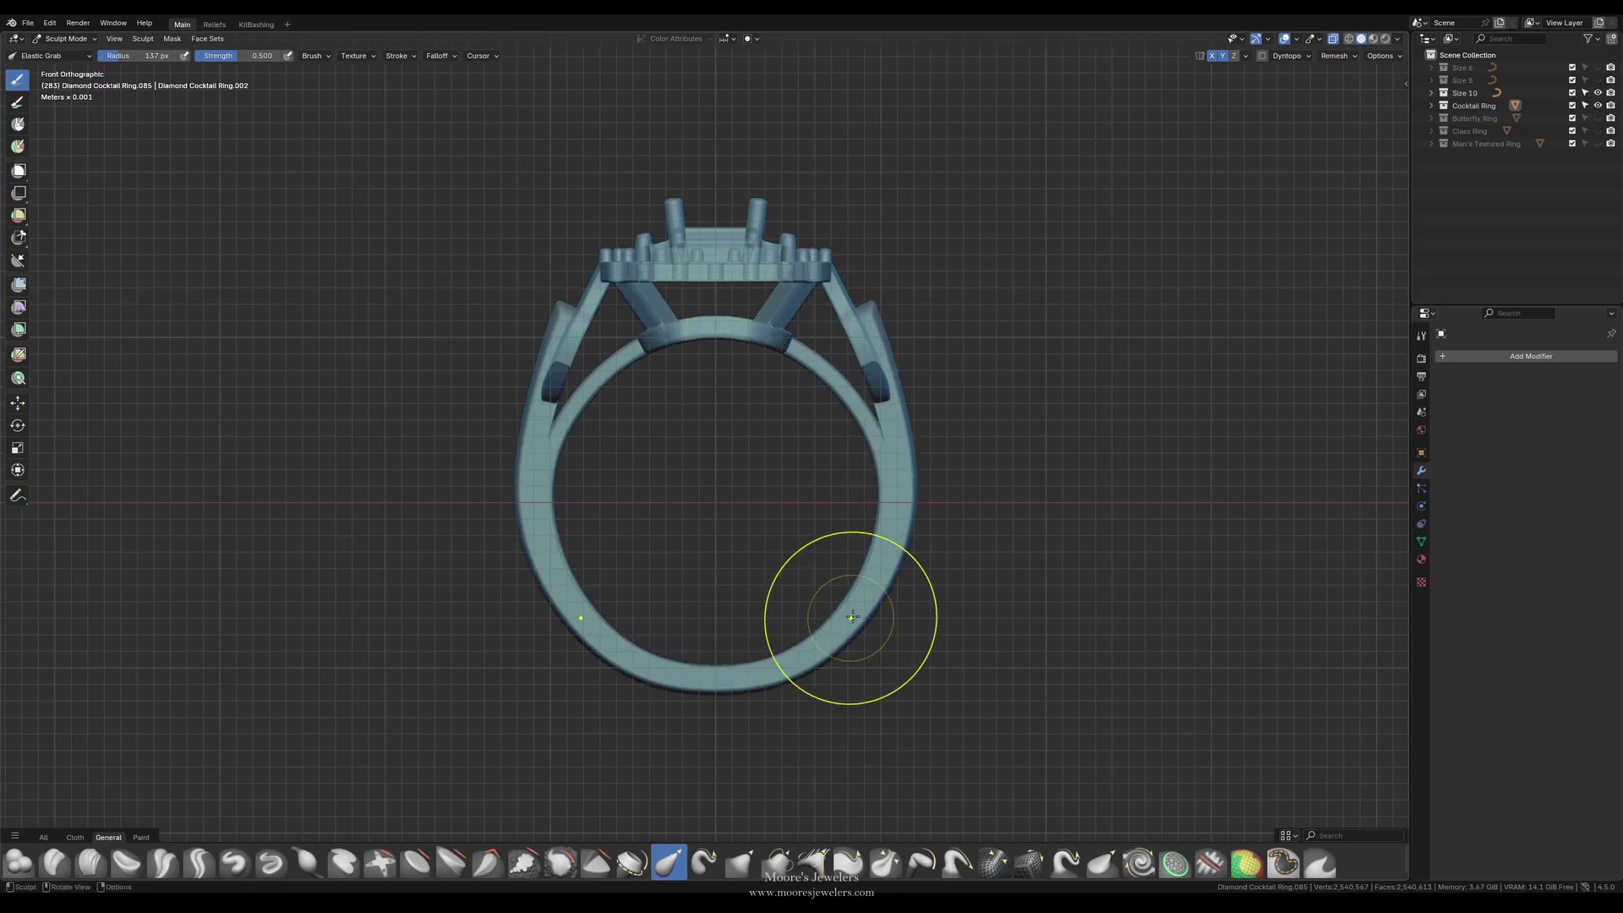
Step: Refine the cocktail ring's inner band with Elastic Grab at 114 and 103 px, turn off X-ray and return to Object Mode
{"action": "left_click_drag", "start_coordinate": [813, 649], "coordinate": [779, 668]}
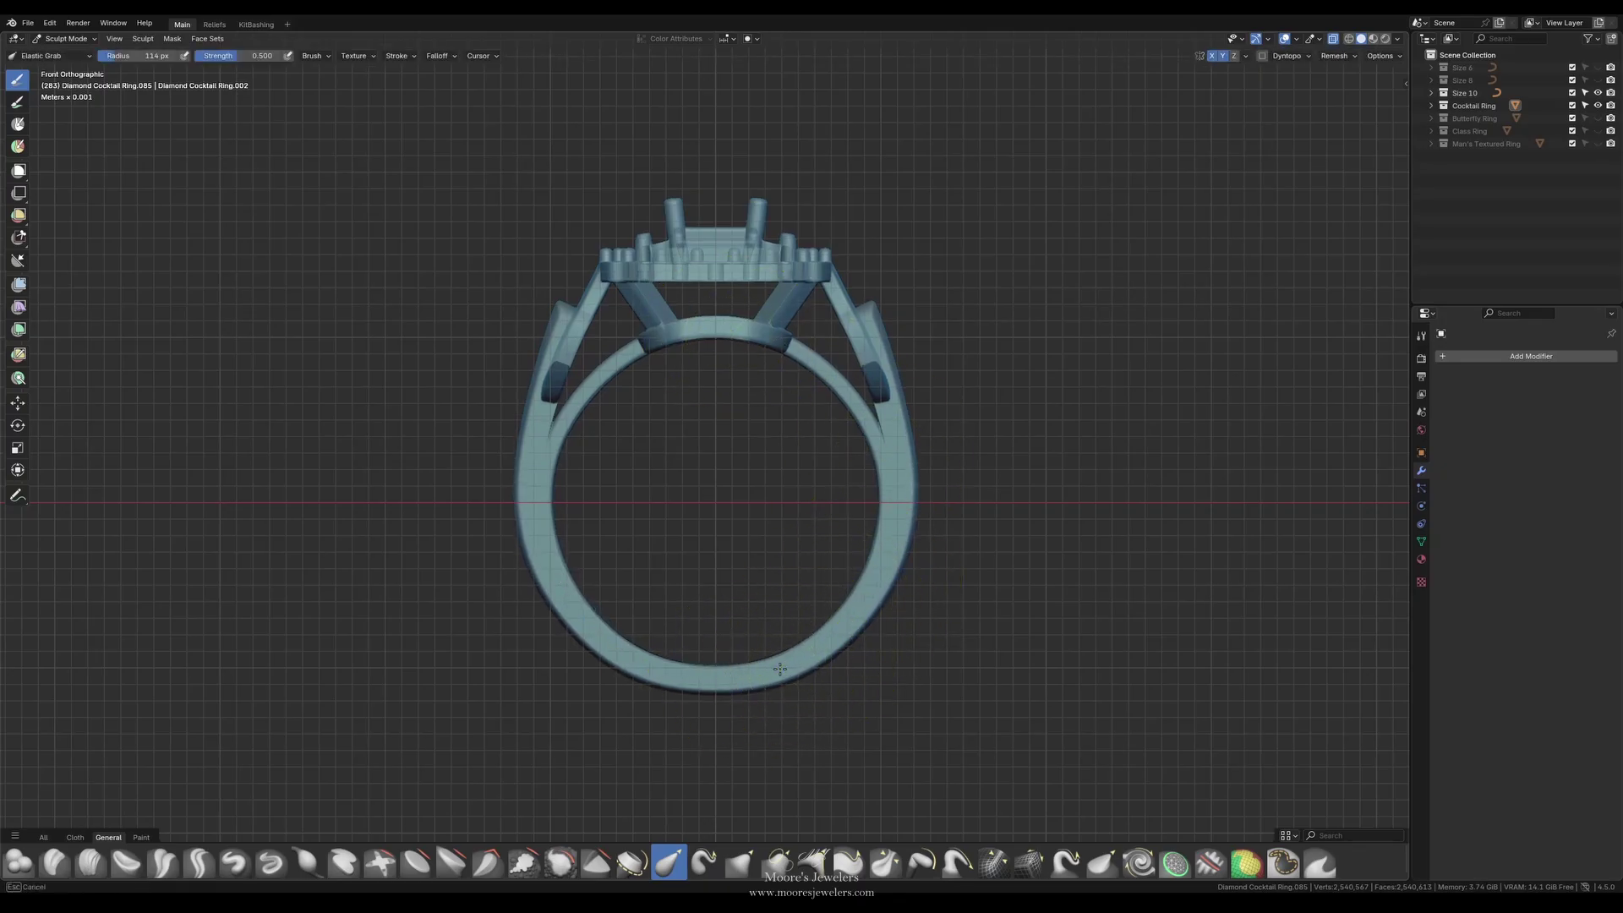
{"action": "left_click_drag", "start_coordinate": [847, 582], "coordinate": [891, 509]}
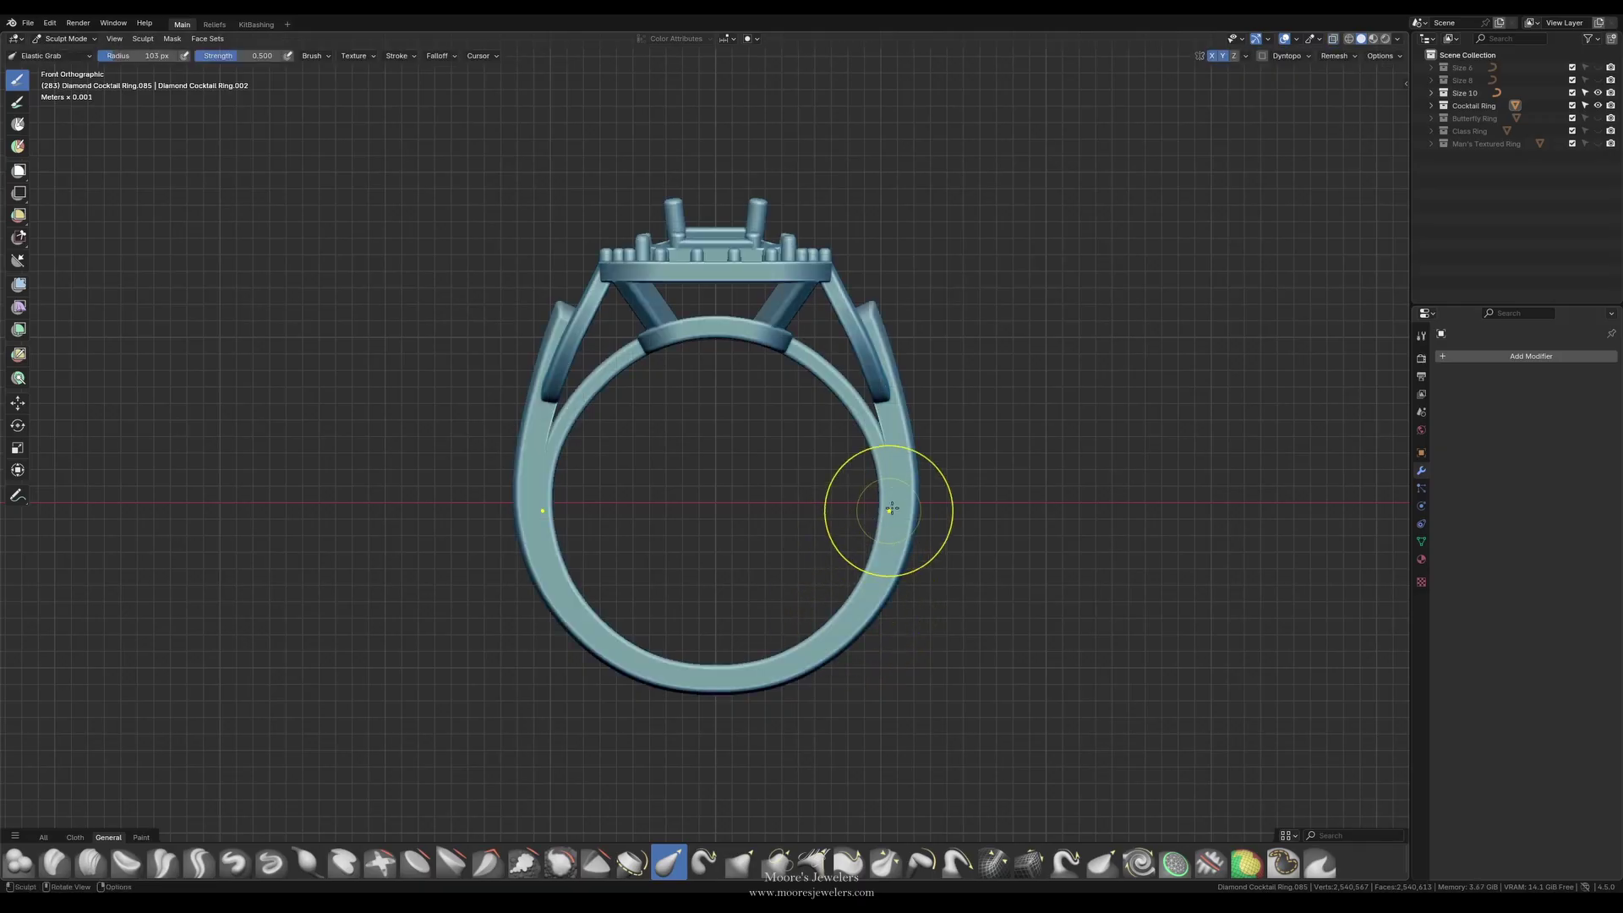
{"action": "scroll", "coordinate": [970, 457], "scroll_direction": "down", "scroll_amount": 1}
{"action": "middle_click_drag", "start_coordinate": [992, 446], "coordinate": [870, 439]}
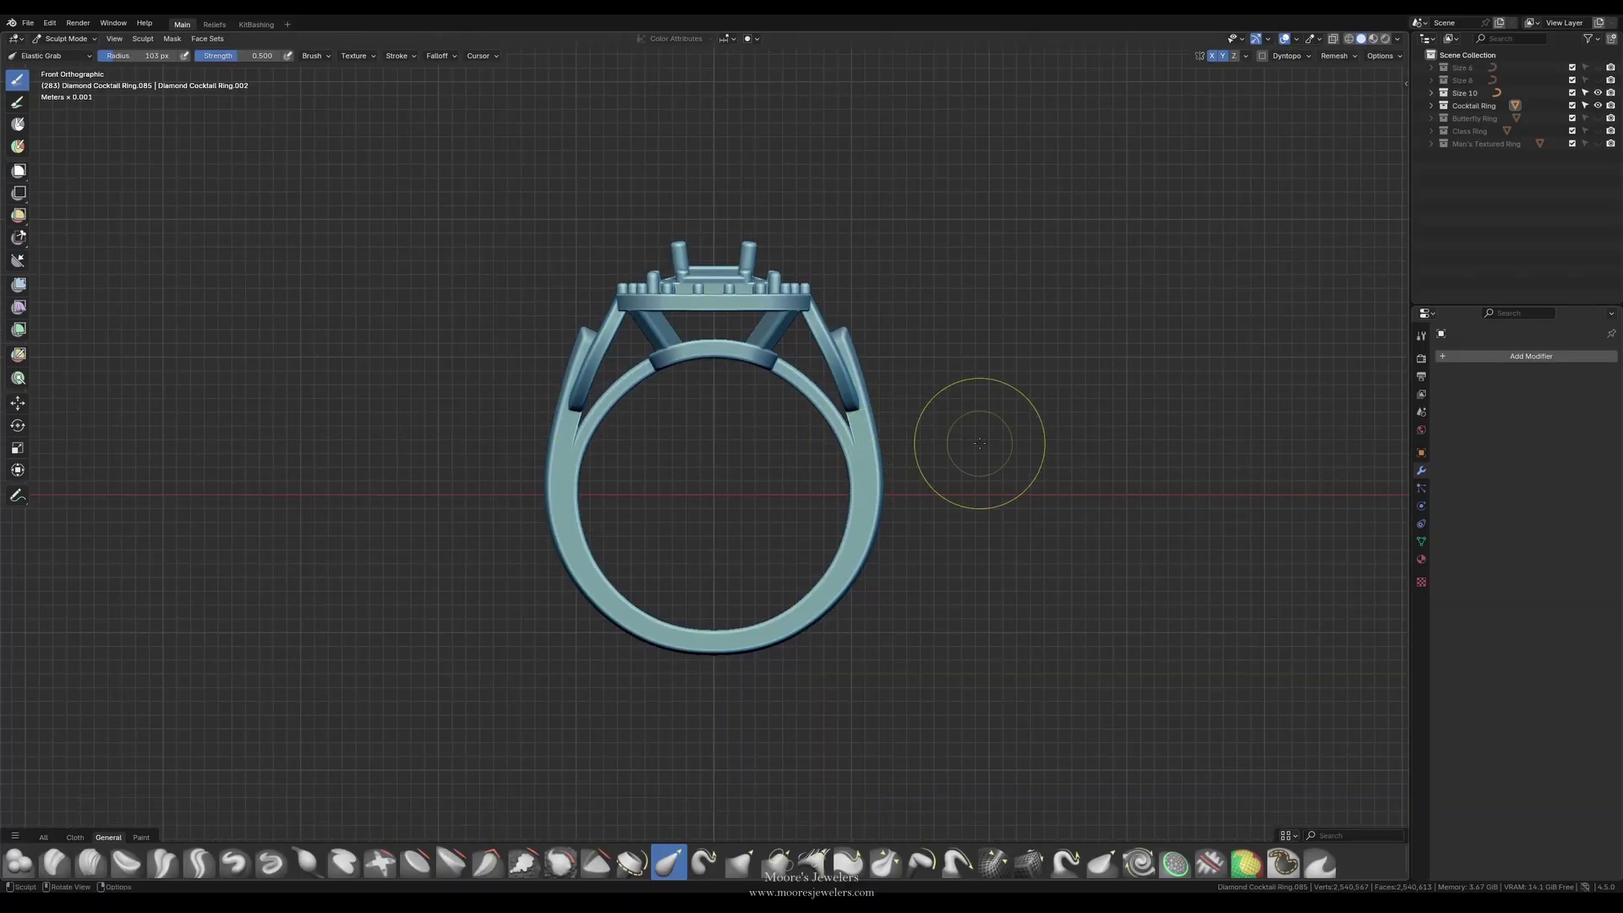
{"action": "key", "text": "ctrl+Tab"}
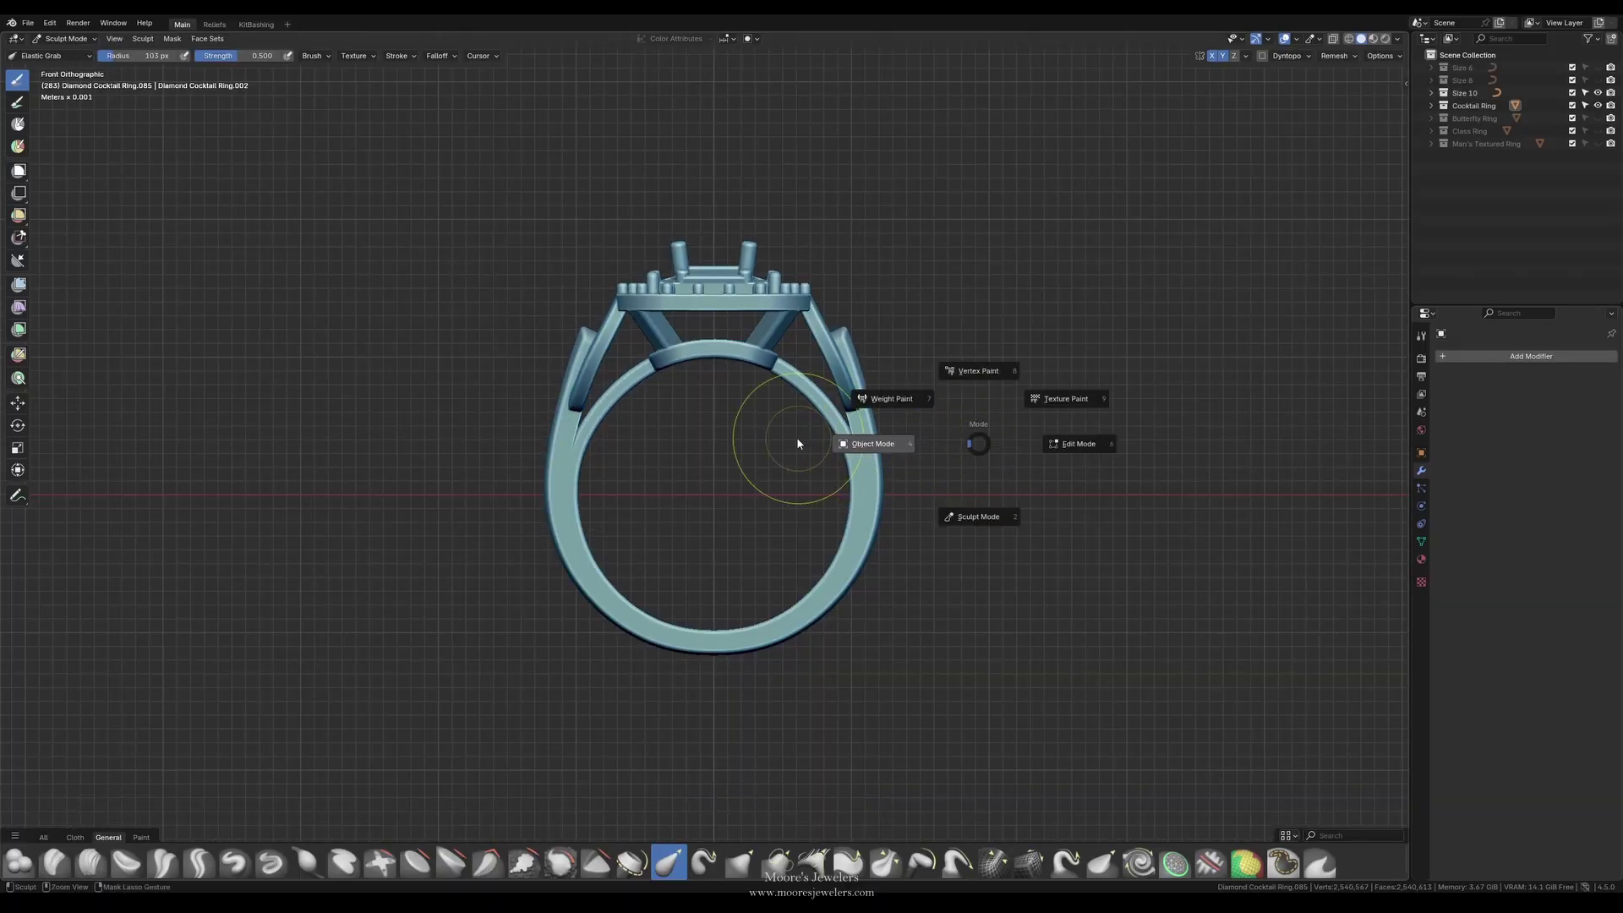
{"action": "left_click", "coordinate": [972, 454]}
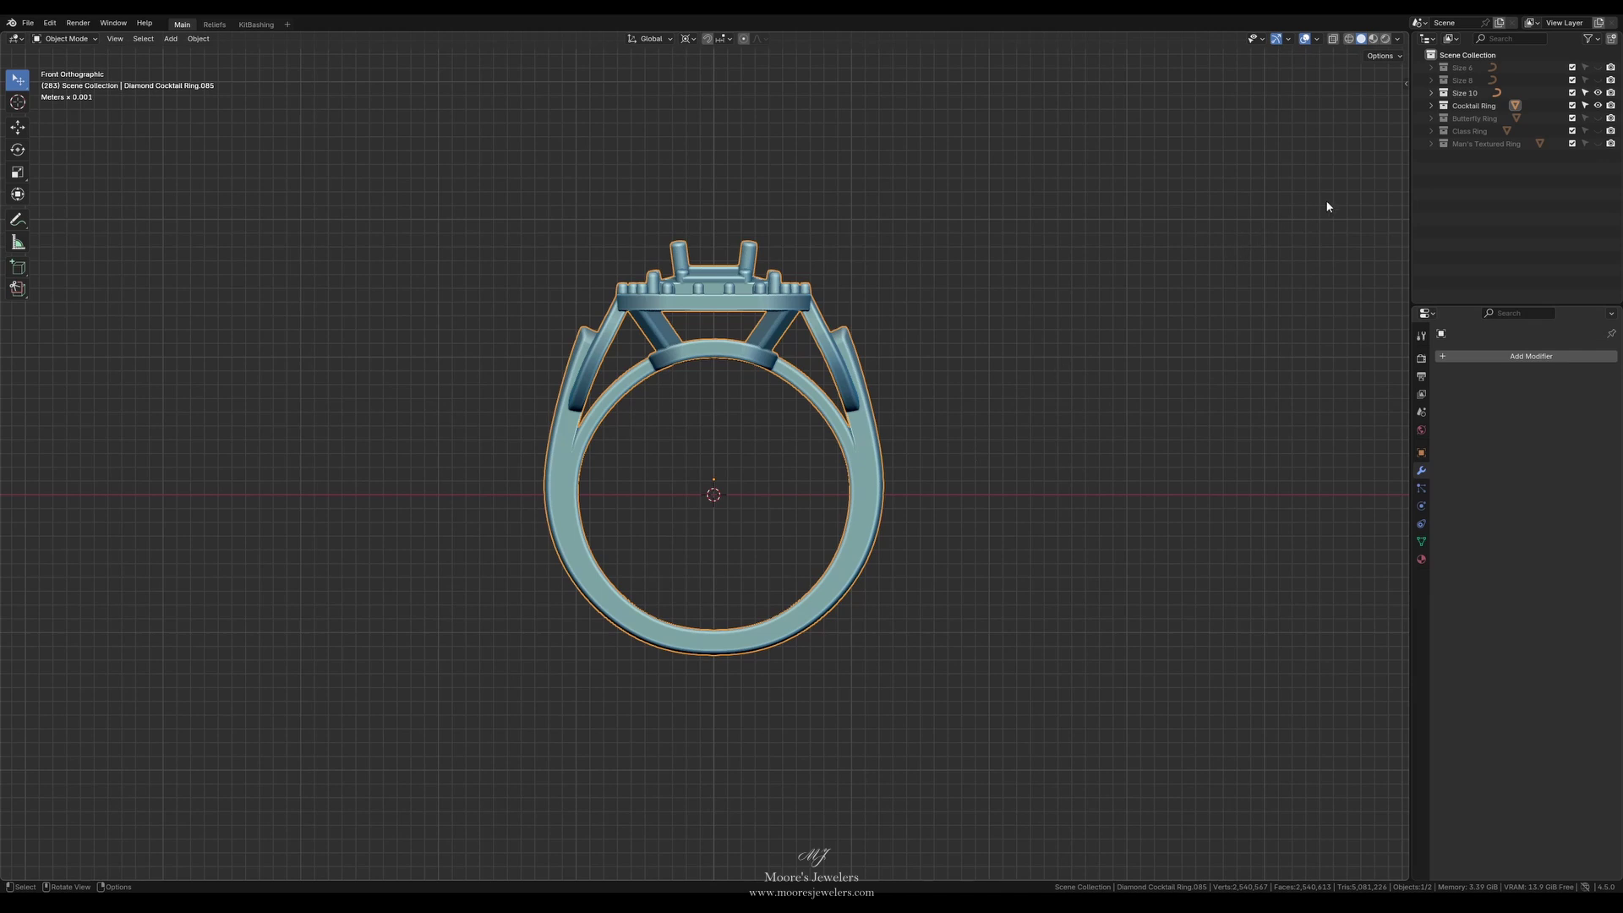
Step: Hide the Size 10 and Cocktail Ring collections, show Size 8 and Butterfly Ring, and view the butterfly ring from the front
{"action": "left_click", "coordinate": [1596, 92]}
{"action": "left_click", "coordinate": [1596, 79]}
{"action": "left_click", "coordinate": [1596, 106]}
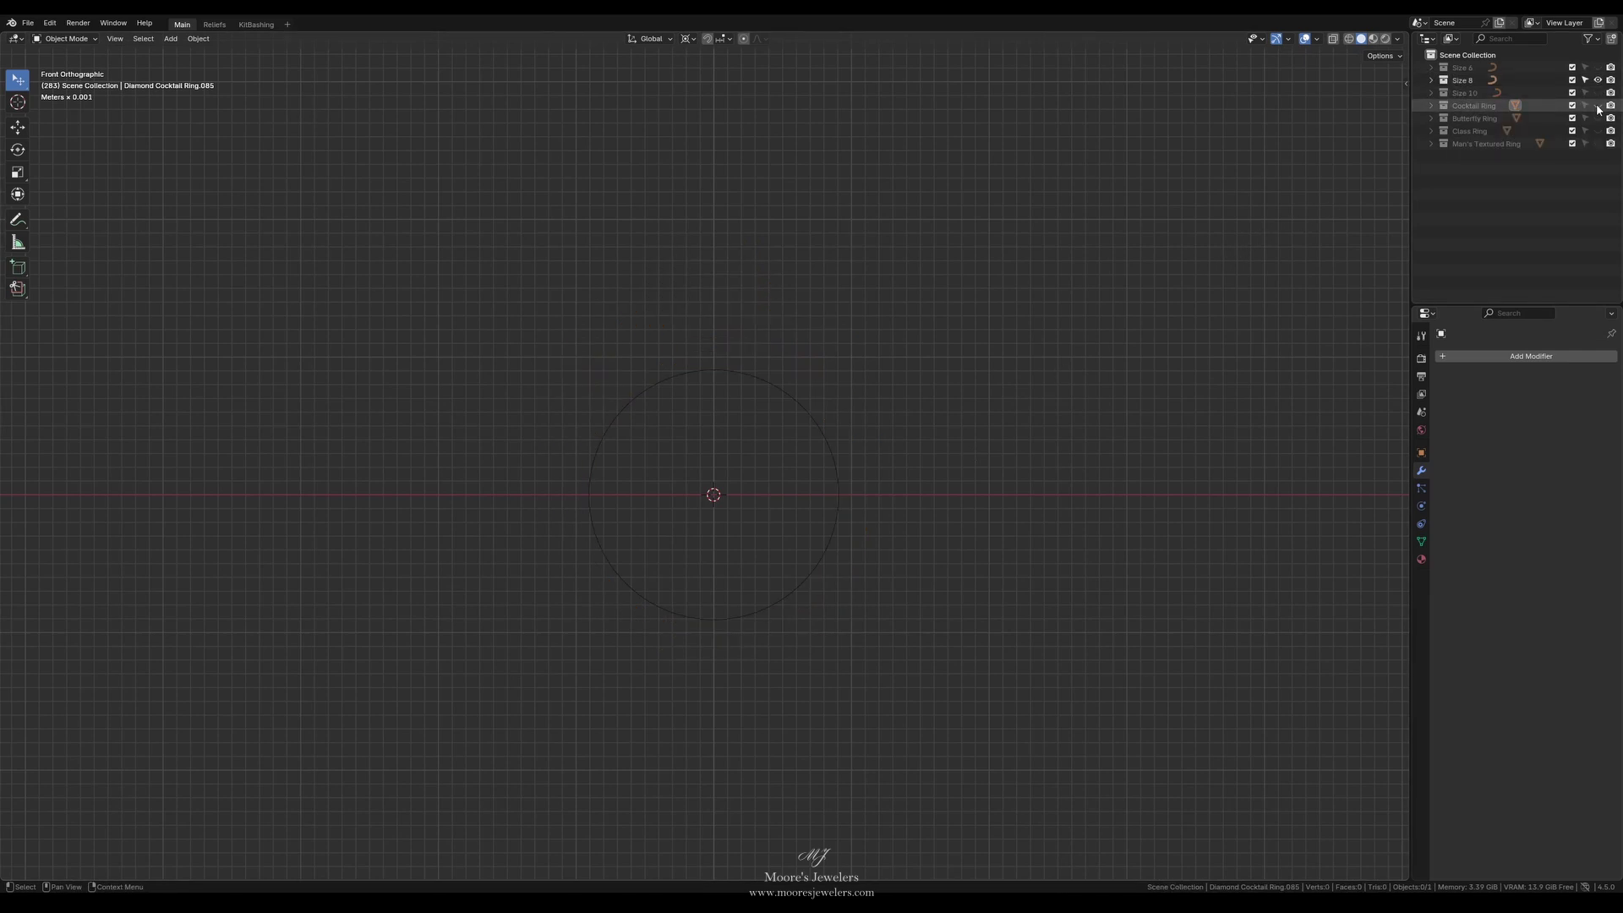
{"action": "left_click", "coordinate": [1597, 117]}
{"action": "mouse_move", "coordinate": [993, 395]}
{"action": "middle_mouse_down"}
{"action": "mouse_move", "coordinate": [1010, 463]}
{"action": "mouse_move", "coordinate": [913, 460]}
{"action": "mouse_move", "coordinate": [961, 462]}
{"action": "mouse_move", "coordinate": [988, 435]}
{"action": "mouse_move", "coordinate": [967, 413]}
{"action": "middle_mouse_up"}
{"action": "key", "text": "grave"}
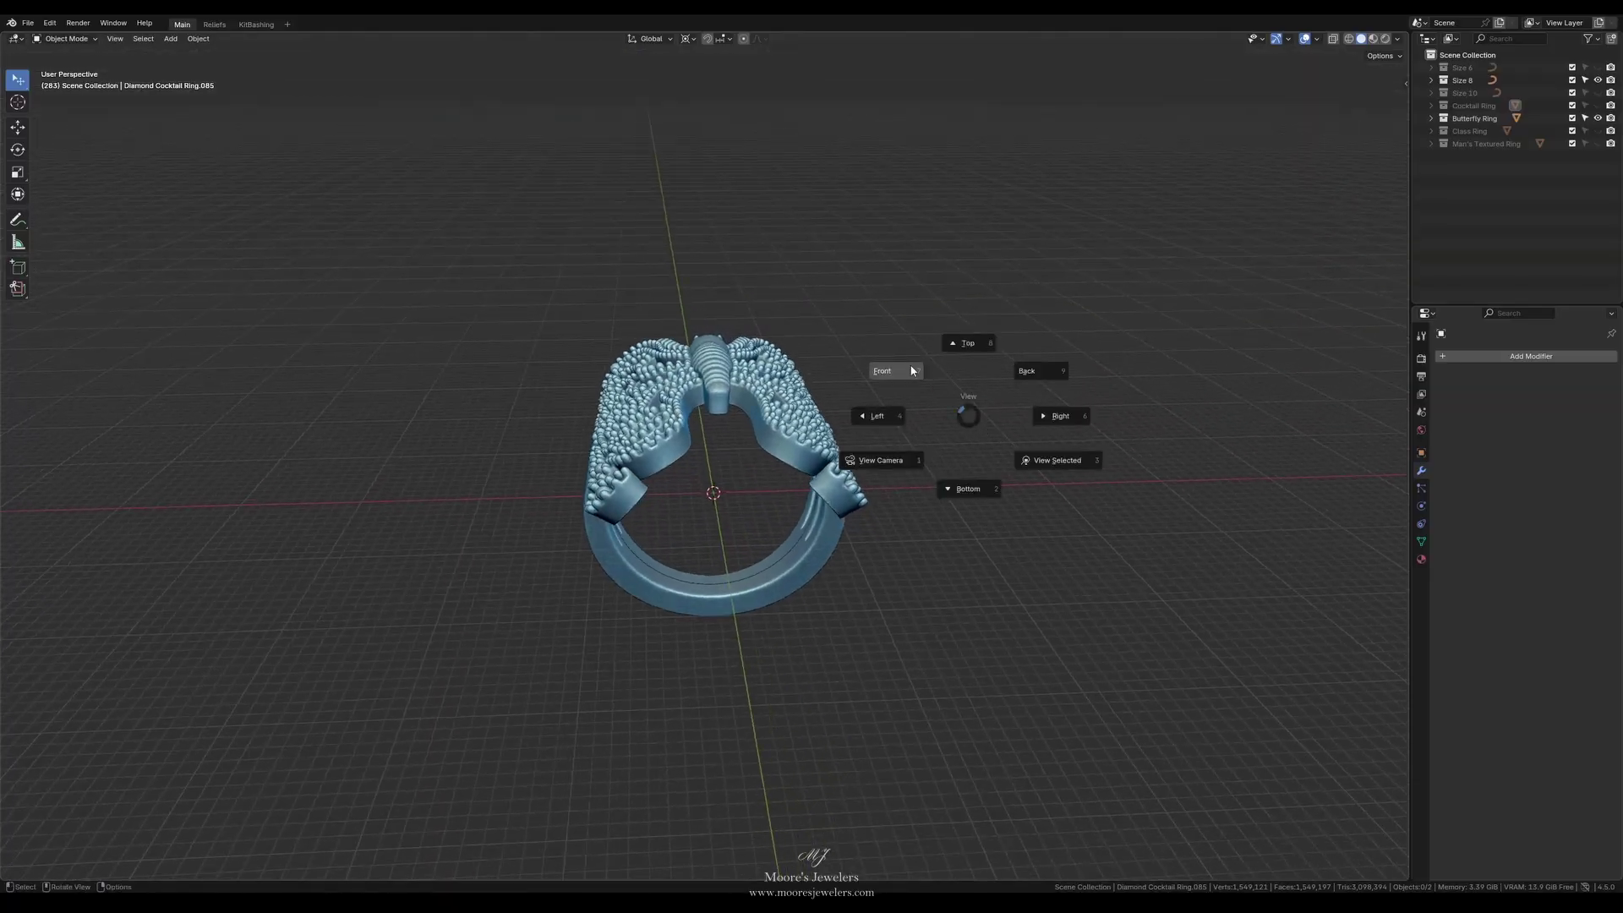
{"action": "left_click", "coordinate": [909, 370]}
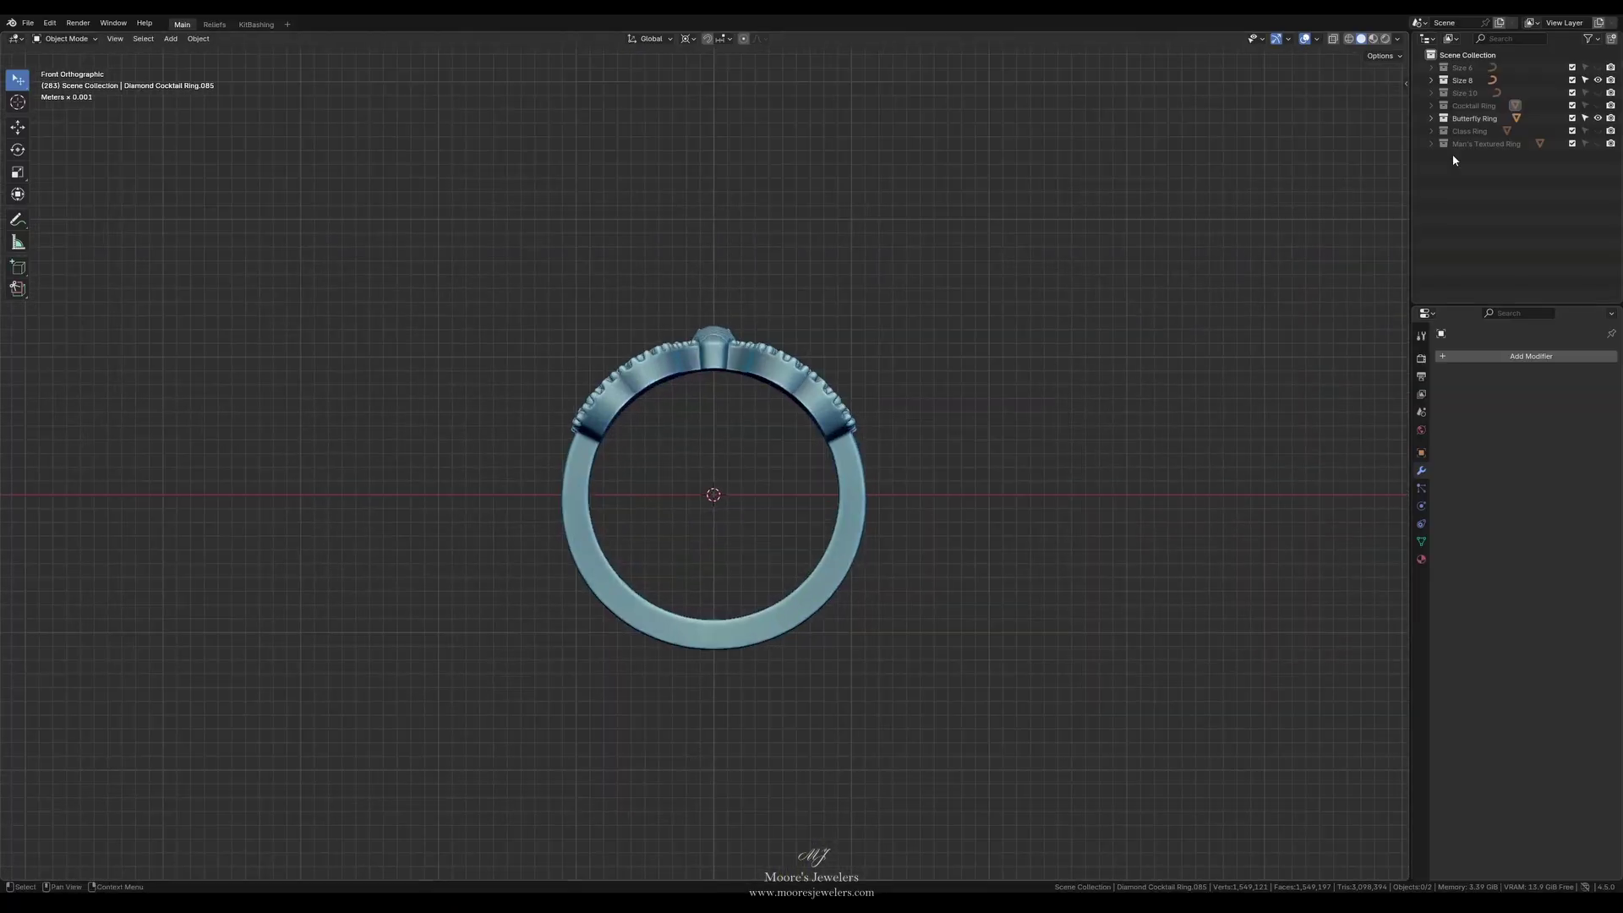
Step: Replace the Size 8 reference with Size 10, enable X-ray and move the butterfly ring up about 1 mm along Z
{"action": "left_click", "coordinate": [1597, 79]}
{"action": "key", "text": "alt+z"}
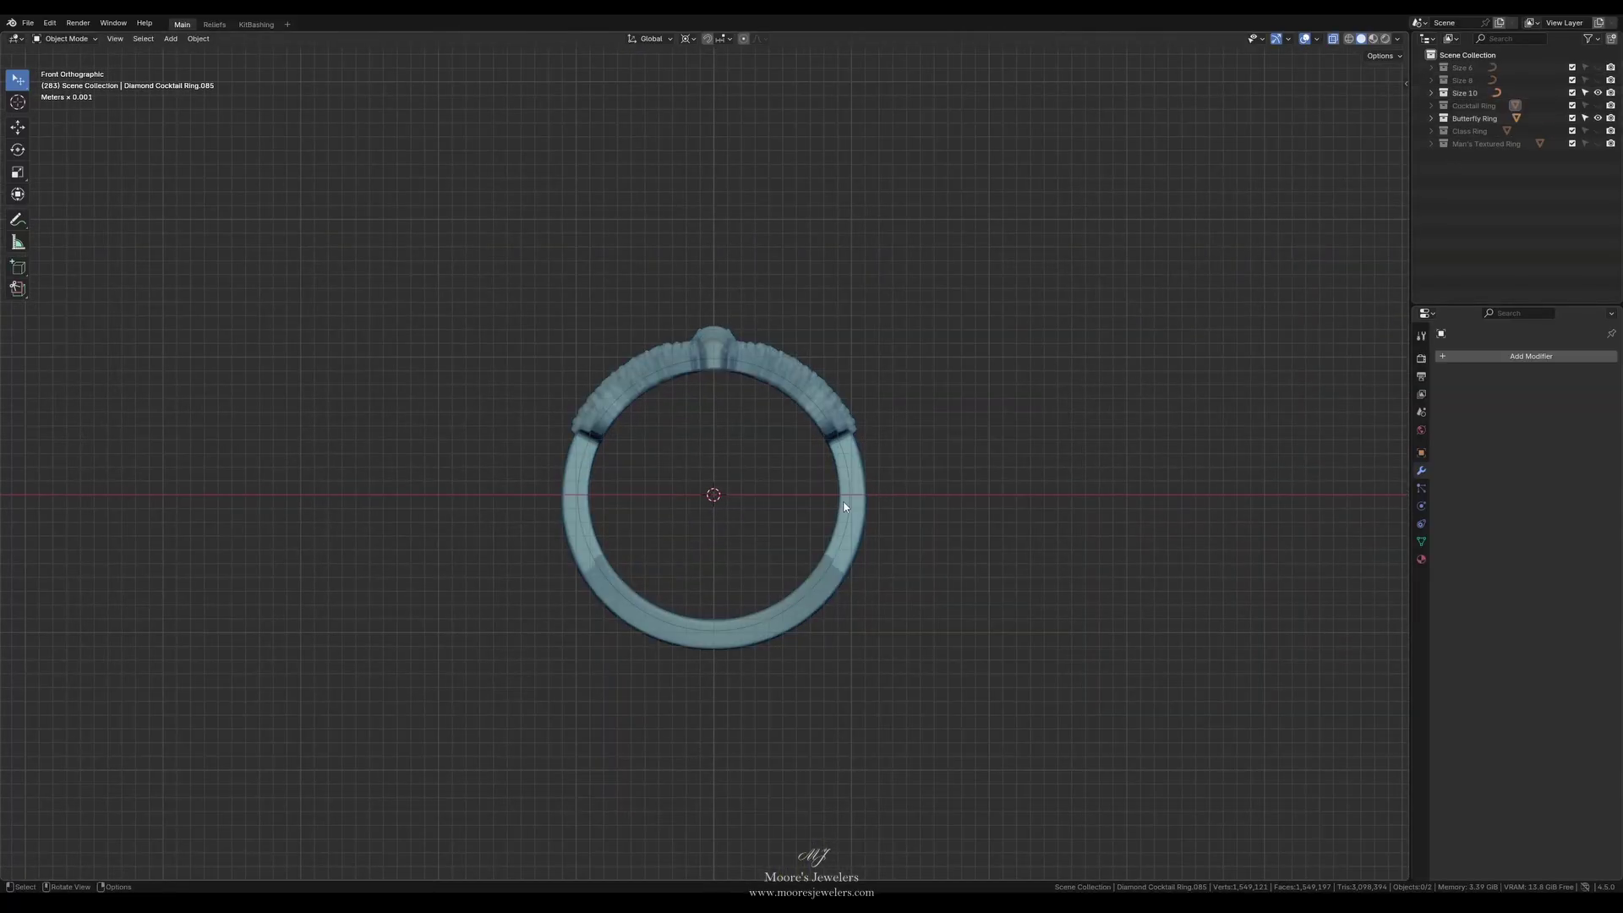
{"action": "scroll", "coordinate": [851, 494], "scroll_direction": "up", "scroll_amount": 2}
{"action": "left_click", "coordinate": [876, 497]}
{"action": "key", "text": "g"}
{"action": "key", "text": "z"}
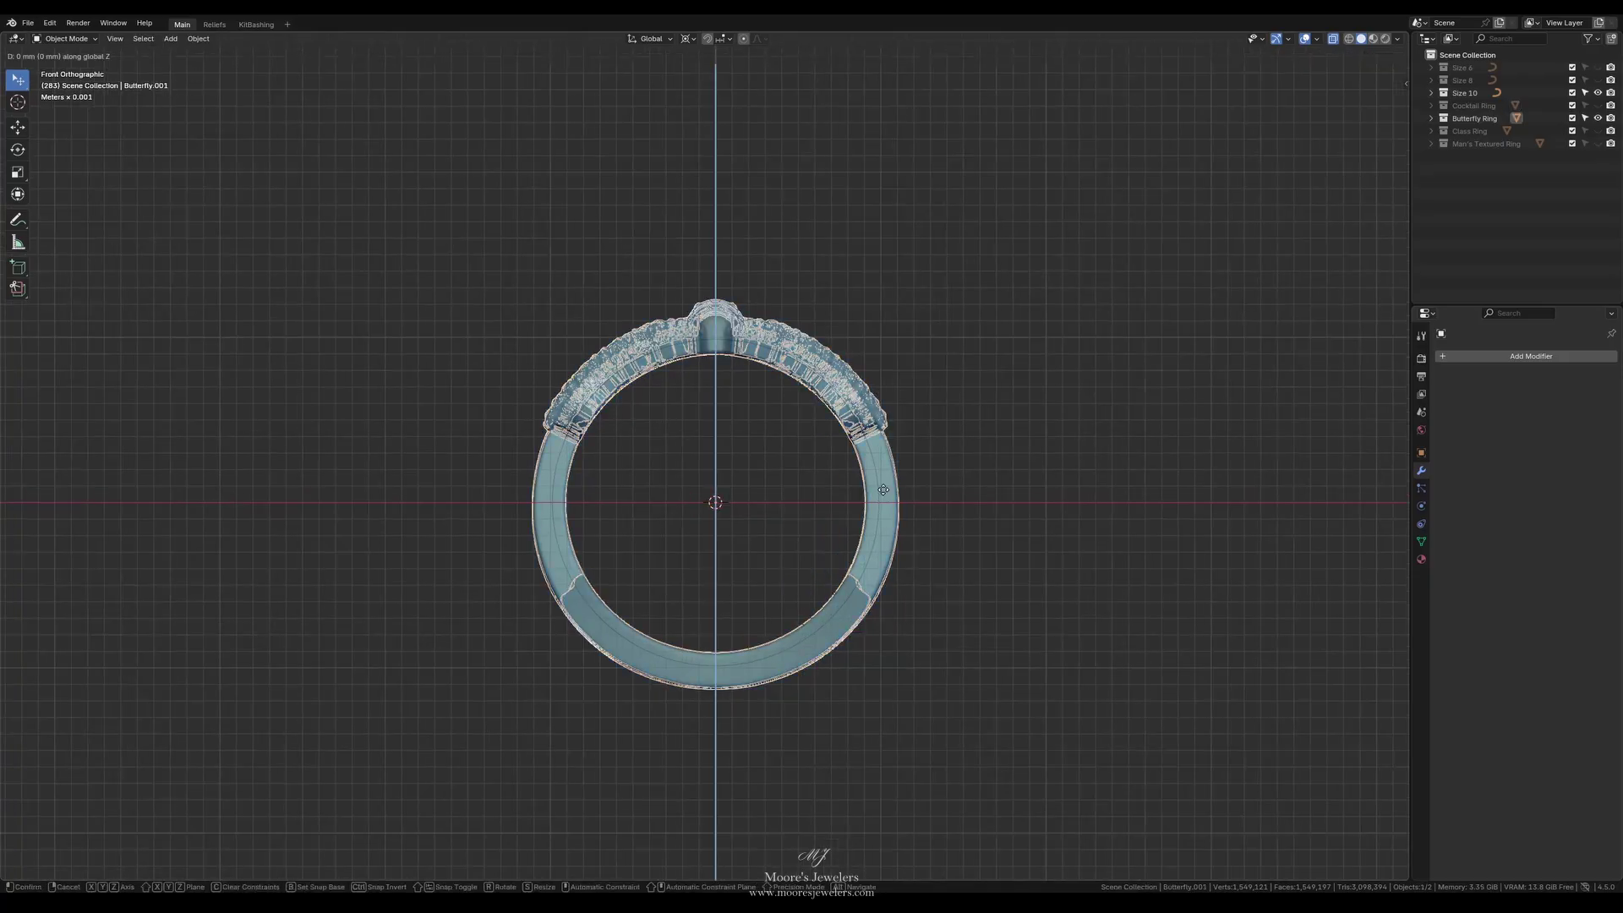
{"action": "left_click", "coordinate": [880, 473]}
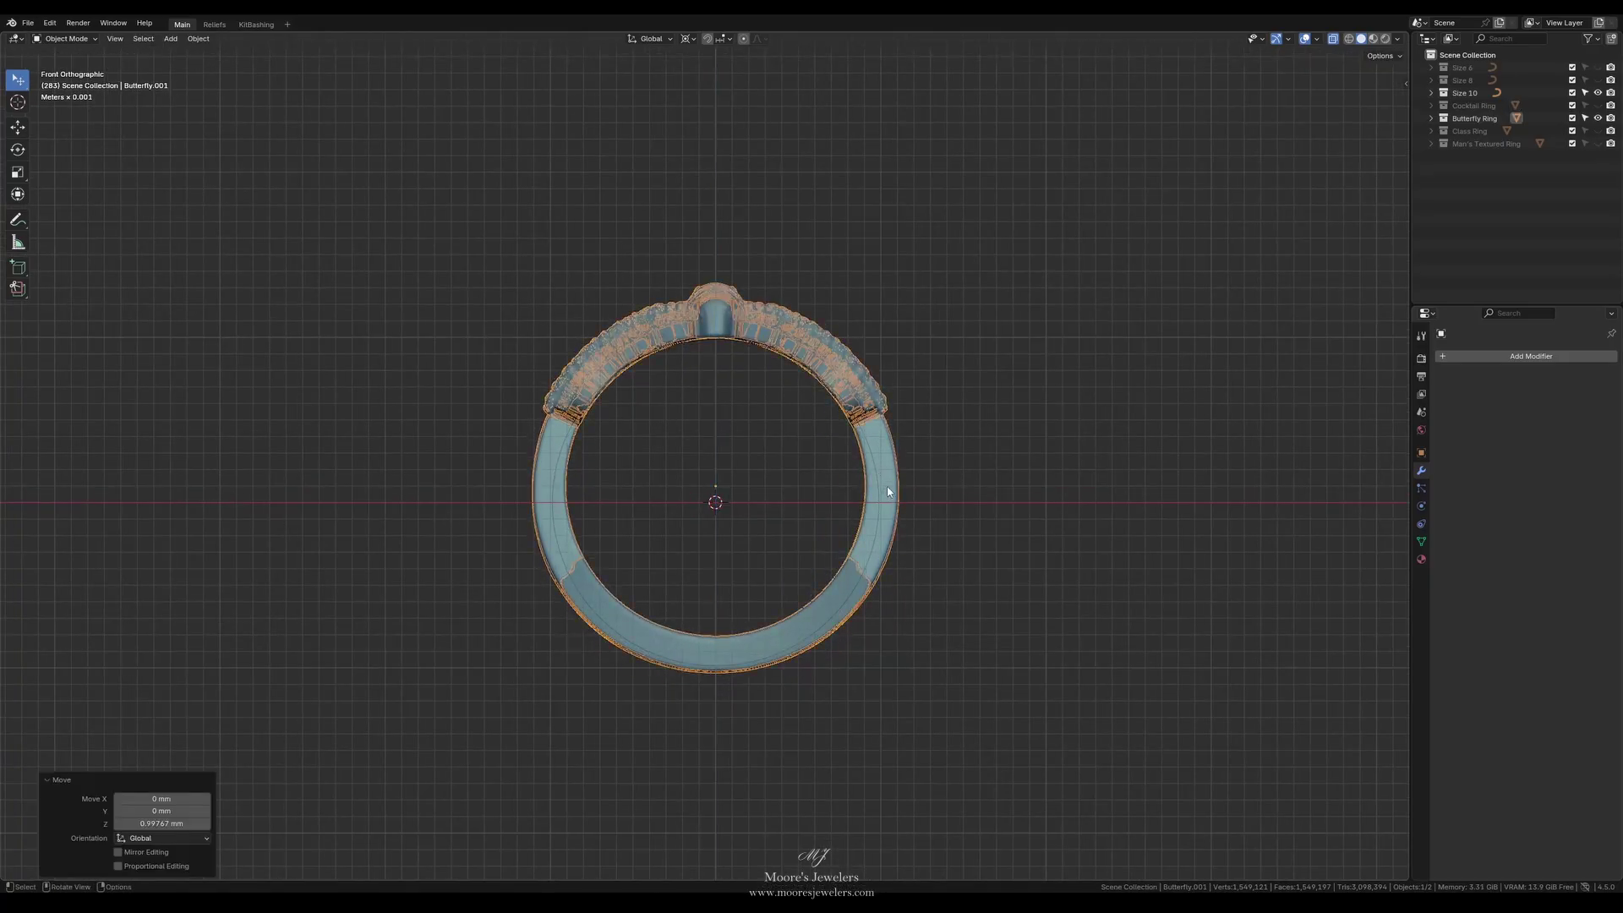
Step: In Sculpt Mode, set the Elastic Grab radius to 114 px and start pulling the butterfly ring's lower shank and sides outward
{"action": "key", "text": "ctrl+Tab"}
{"action": "left_click", "coordinate": [875, 560]}
{"action": "key", "text": "f"}
{"action": "left_click", "coordinate": [851, 589]}
{"action": "left_click_drag", "start_coordinate": [851, 589], "coordinate": [851, 598]}
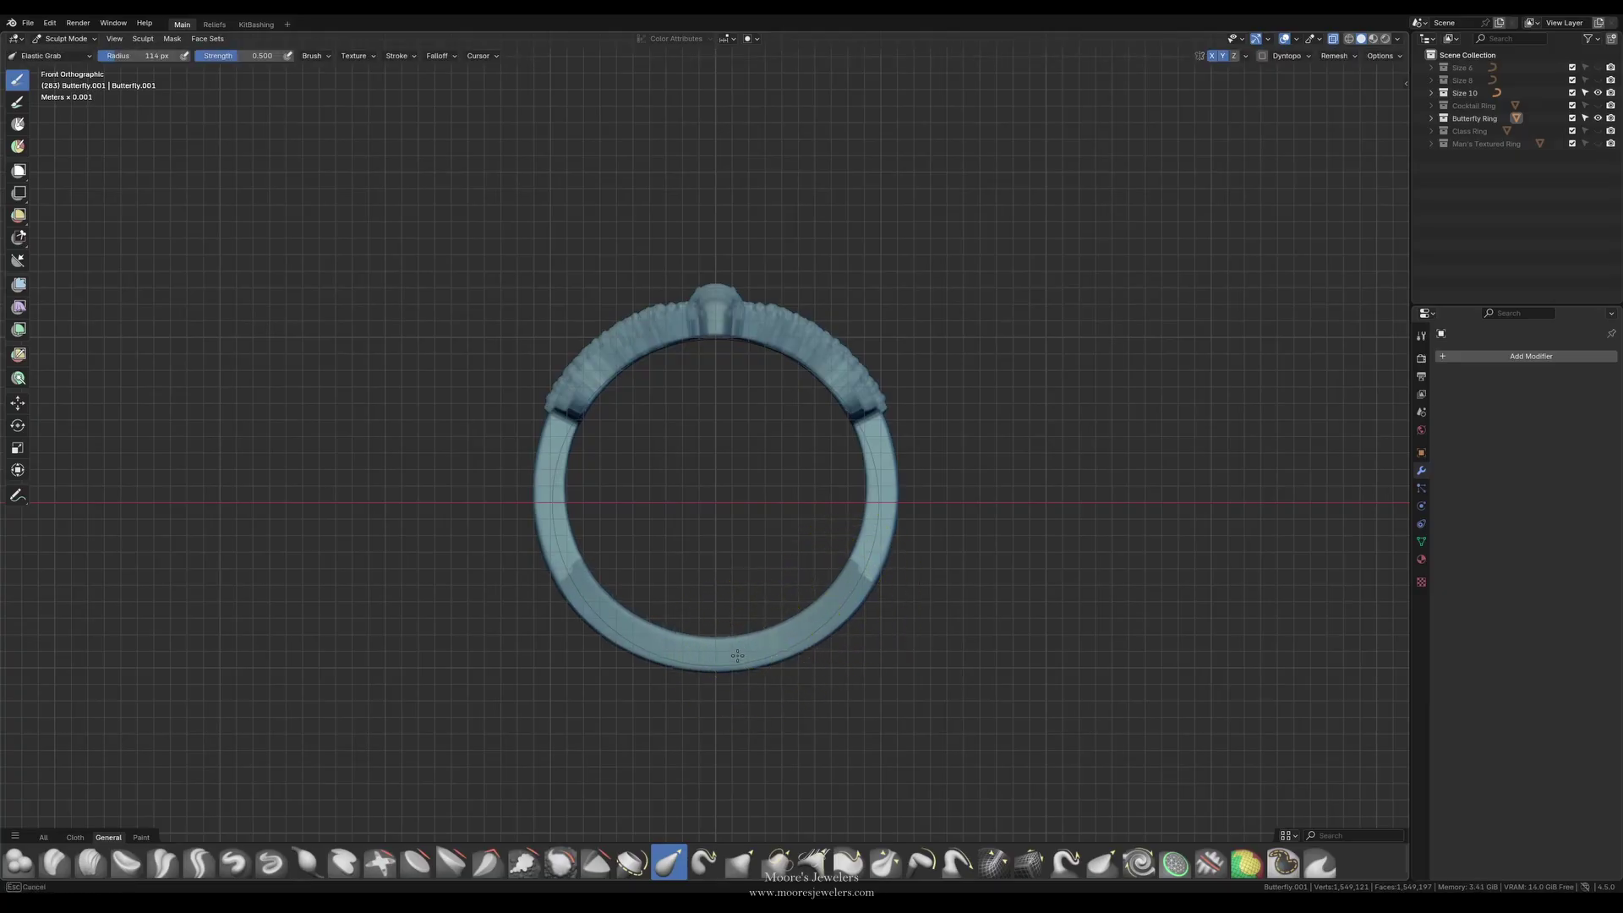
{"action": "left_click_drag", "start_coordinate": [783, 639], "coordinate": [844, 610]}
{"action": "left_click_drag", "start_coordinate": [873, 471], "coordinate": [882, 470]}
Step: Enlarge the Elastic Grab radius to about 131 px and pull the butterfly ring's shank further outward to the Size 10 circle
{"action": "key", "text": "f"}
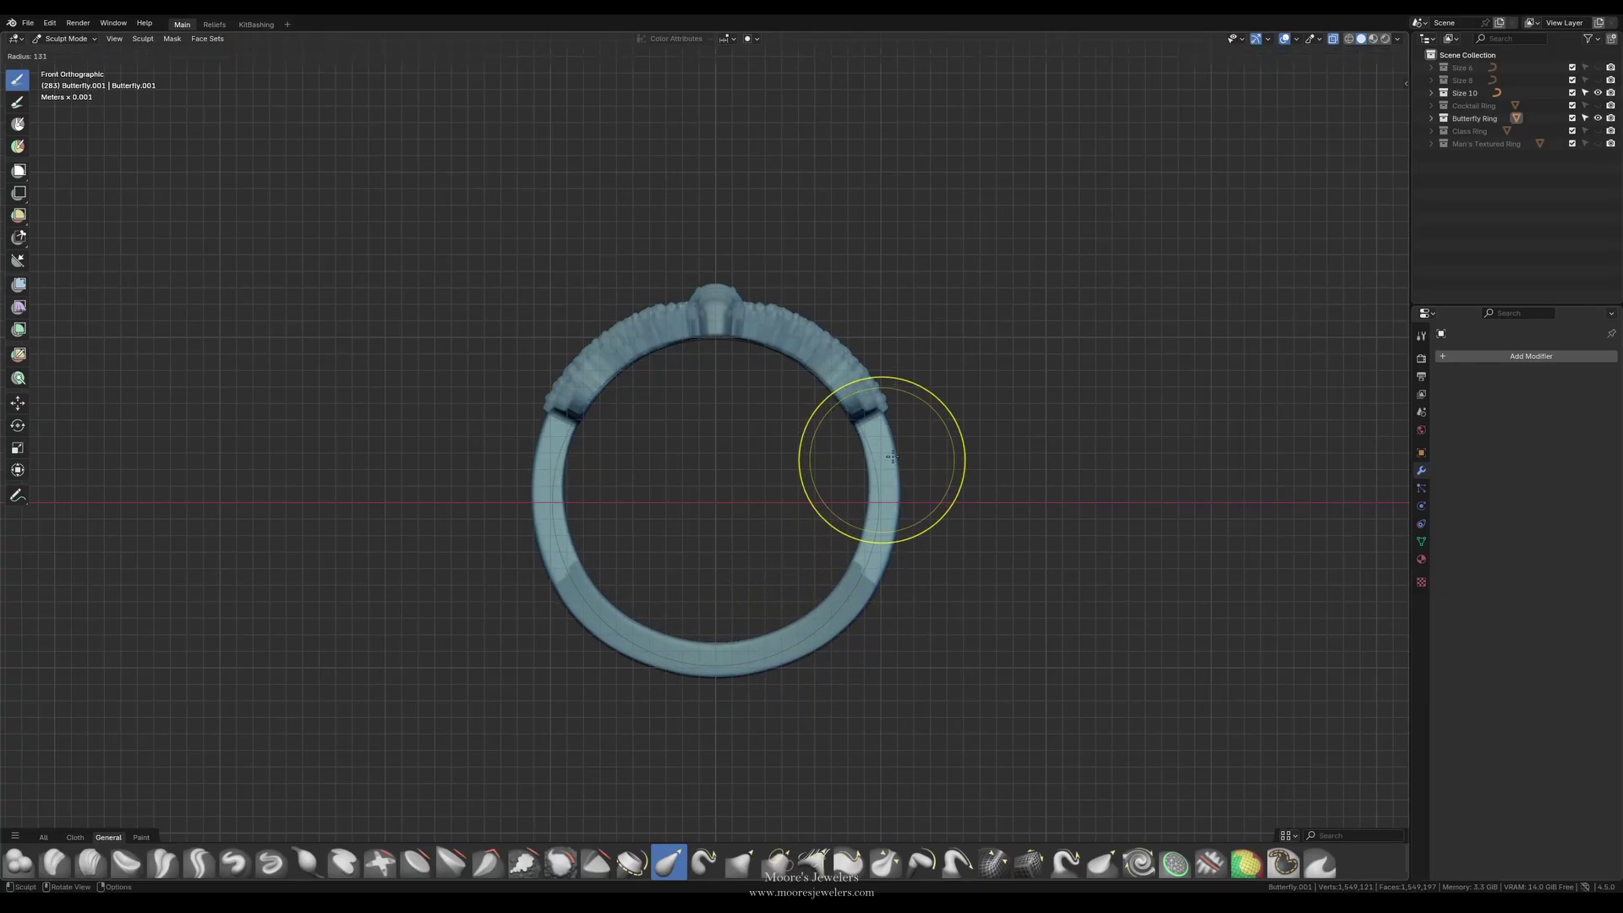
{"action": "left_click", "coordinate": [962, 460]}
{"action": "left_click_drag", "start_coordinate": [865, 549], "coordinate": [871, 558]}
{"action": "left_click_drag", "start_coordinate": [753, 659], "coordinate": [735, 668]}
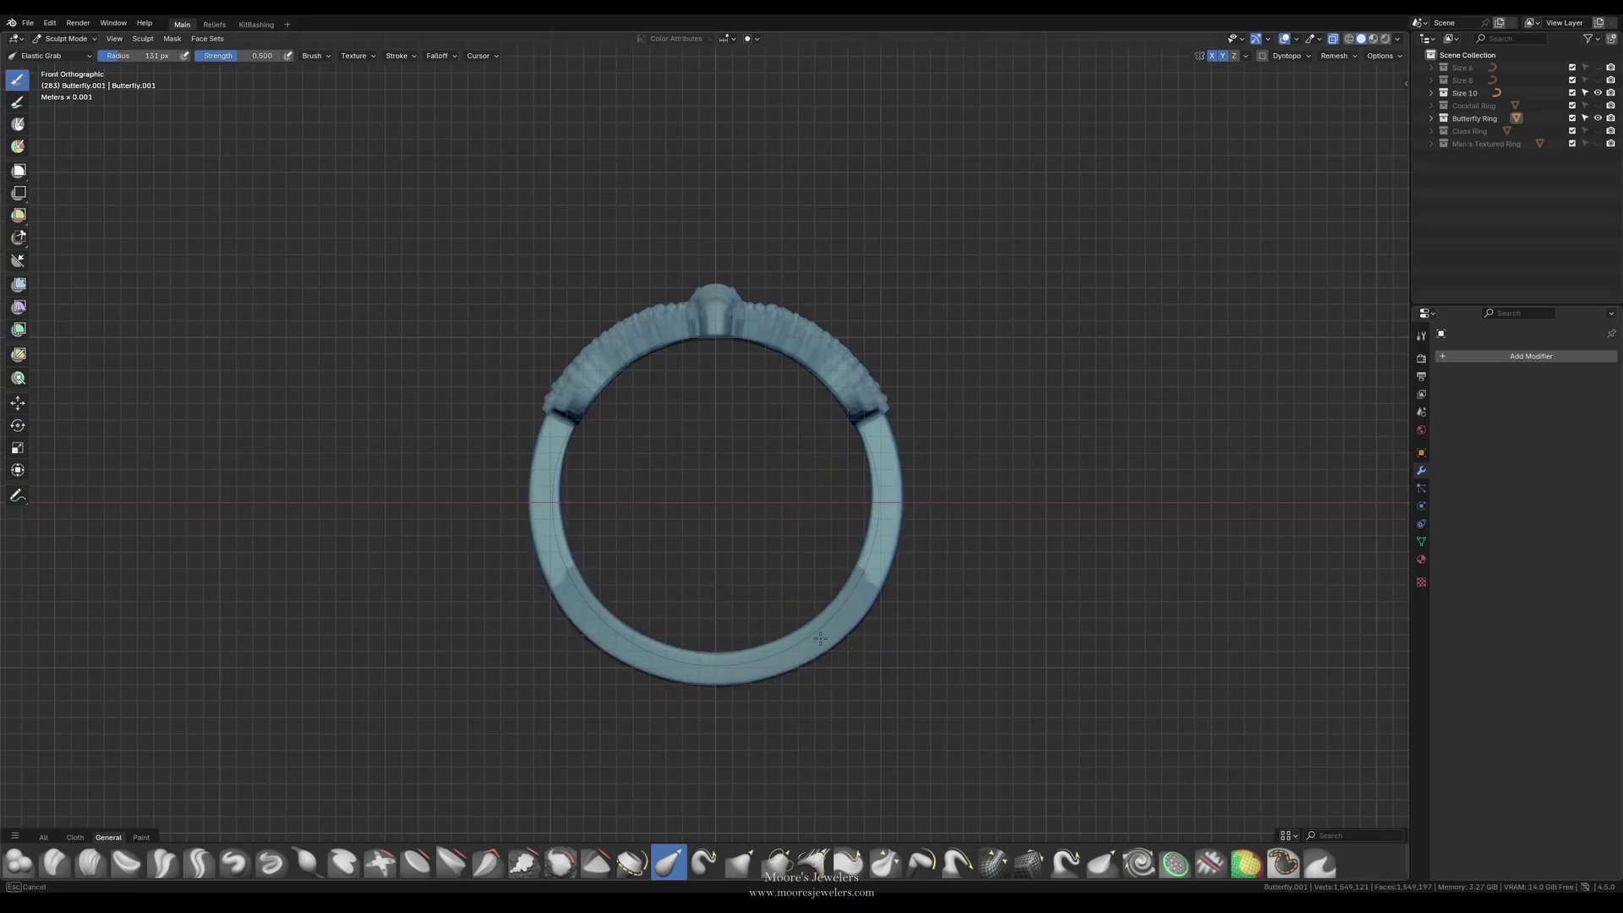
{"action": "left_click_drag", "start_coordinate": [820, 638], "coordinate": [825, 642]}
{"action": "left_click_drag", "start_coordinate": [837, 597], "coordinate": [843, 602]}
{"action": "left_click_drag", "start_coordinate": [875, 529], "coordinate": [880, 529]}
{"action": "left_click_drag", "start_coordinate": [883, 495], "coordinate": [874, 573]}
Step: Reduce the Elastic Grab radius to 120 px, refine the butterfly ring's lower and side inner band, and turn off X-ray
{"action": "key", "text": "f"}
{"action": "left_click", "coordinate": [856, 649]}
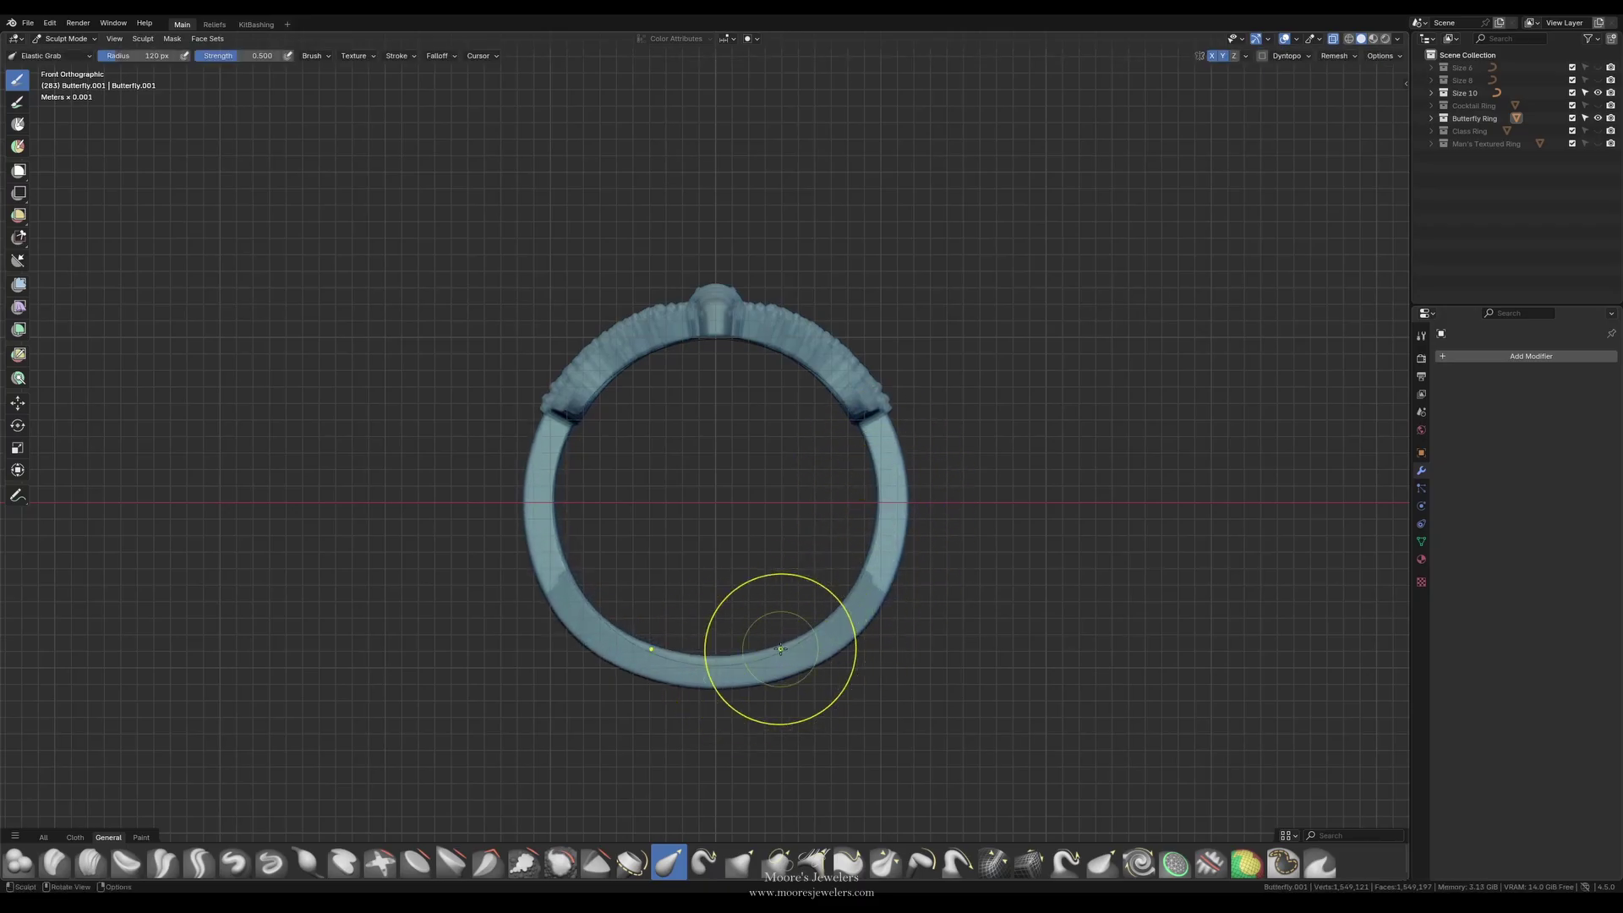
{"action": "left_click_drag", "start_coordinate": [751, 665], "coordinate": [754, 664]}
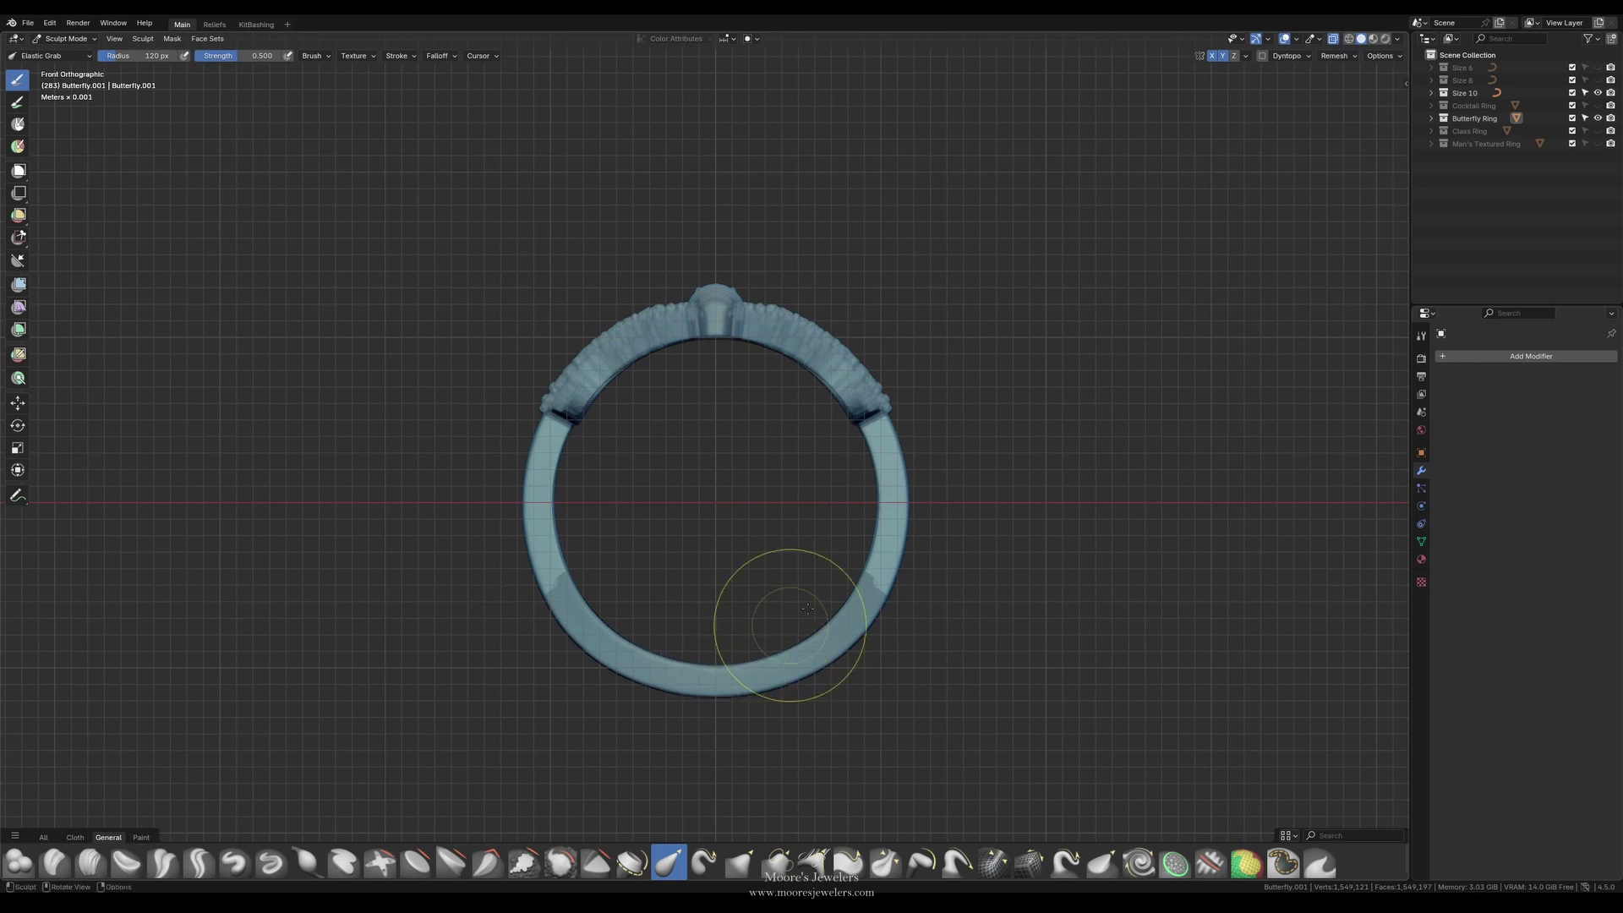
{"action": "left_click_drag", "start_coordinate": [897, 492], "coordinate": [835, 631]}
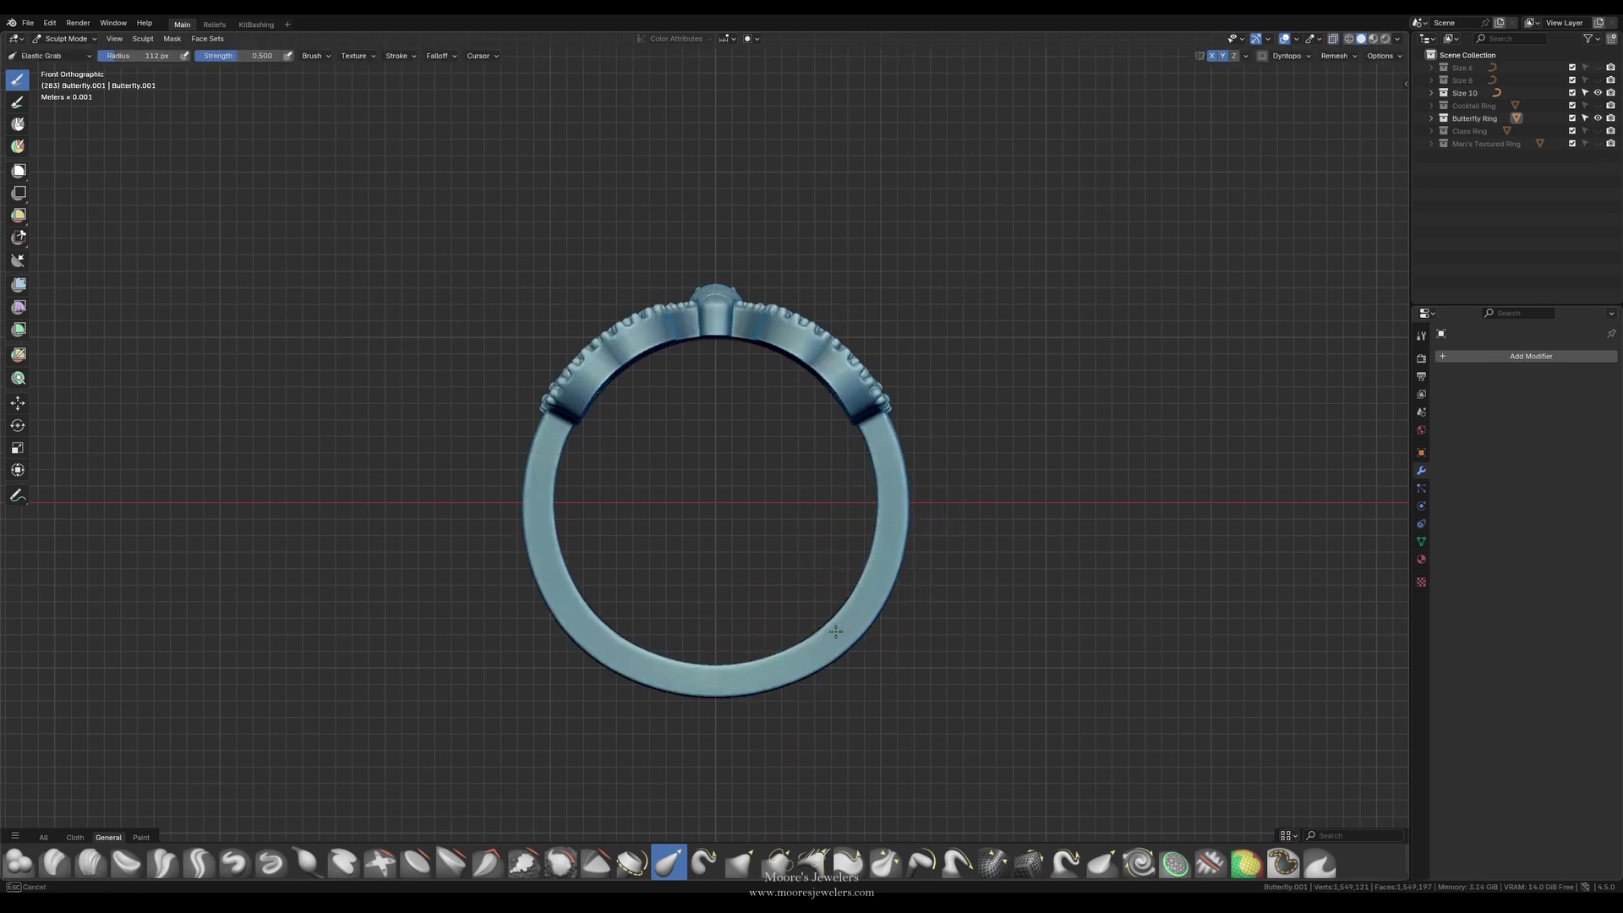
Step: Return the butterfly ring to Object Mode, deselect it and review the reshaped shank before restoring the Front view
{"action": "key", "text": "ctrl+Tab"}
{"action": "left_click", "coordinate": [739, 499]}
{"action": "left_click", "coordinate": [1006, 415]}
{"action": "mouse_move", "coordinate": [1006, 415]}
{"action": "middle_mouse_down"}
{"action": "mouse_move", "coordinate": [829, 450]}
{"action": "mouse_move", "coordinate": [850, 439]}
{"action": "mouse_move", "coordinate": [875, 483]}
{"action": "mouse_move", "coordinate": [864, 505]}
{"action": "mouse_move", "coordinate": [712, 525]}
{"action": "middle_mouse_up"}
{"action": "key", "text": "KP_1"}
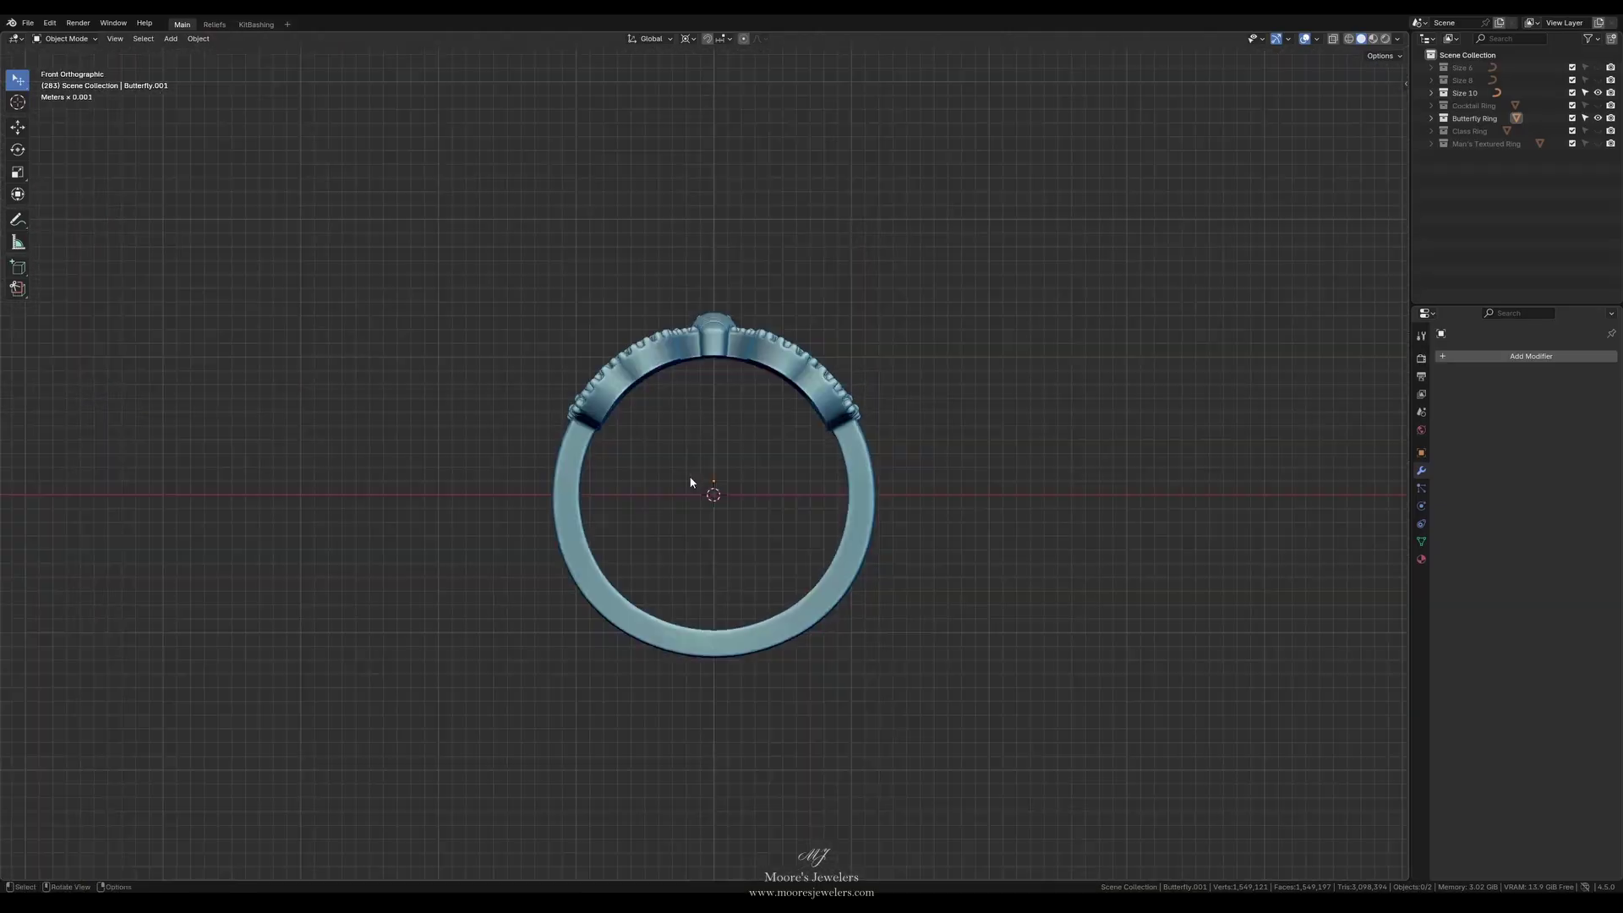
Step: Hide the Butterfly Ring and Size 10 collections, show Size 8 and Class Ring, and inspect the class ring against the reference circle
{"action": "left_click", "coordinate": [1597, 117]}
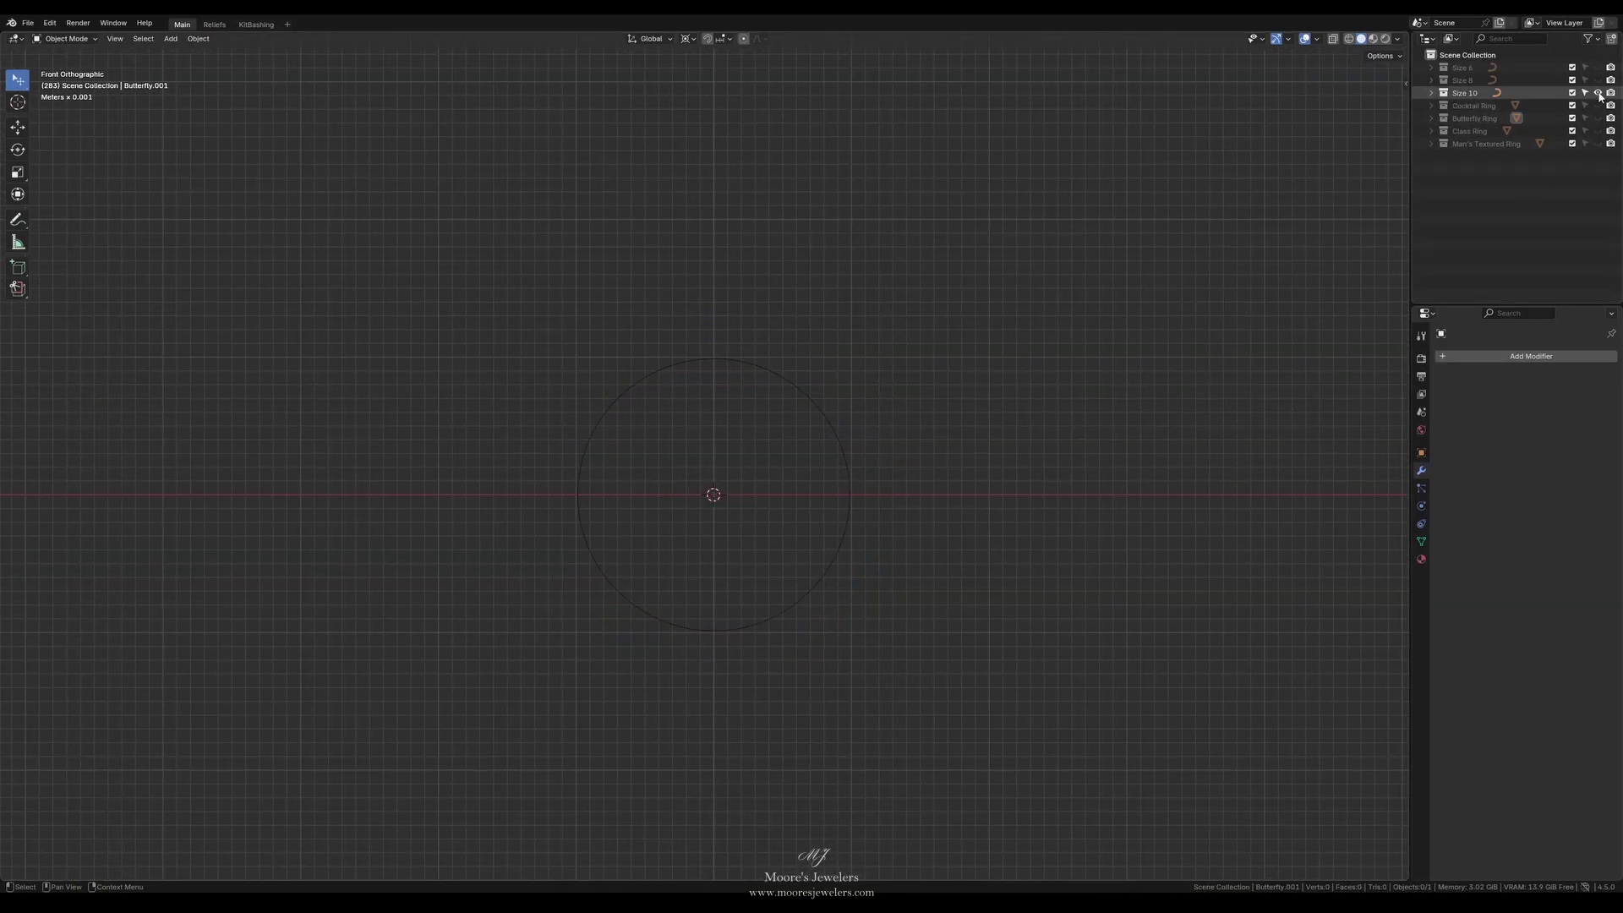
{"action": "left_click", "coordinate": [1597, 92]}
{"action": "left_click", "coordinate": [1597, 80]}
{"action": "left_click", "coordinate": [1597, 130]}
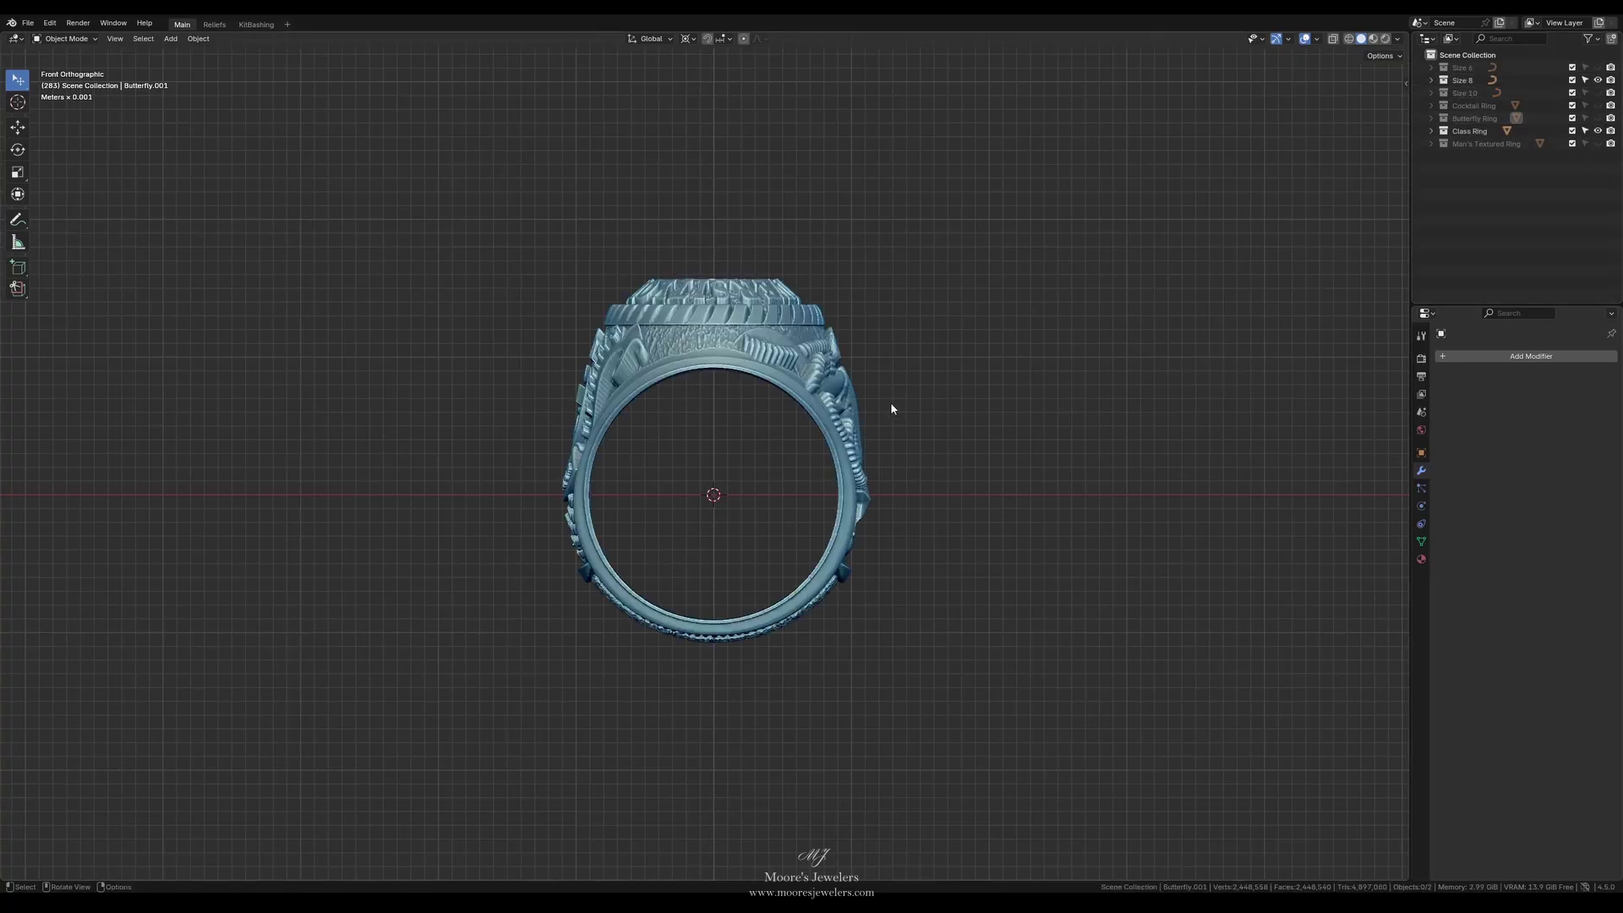
{"action": "mouse_move", "coordinate": [890, 408]}
{"action": "middle_mouse_down"}
{"action": "mouse_move", "coordinate": [977, 420]}
{"action": "mouse_move", "coordinate": [960, 488]}
{"action": "mouse_move", "coordinate": [825, 473]}
{"action": "mouse_move", "coordinate": [808, 409]}
{"action": "mouse_move", "coordinate": [885, 403]}
{"action": "middle_mouse_up"}
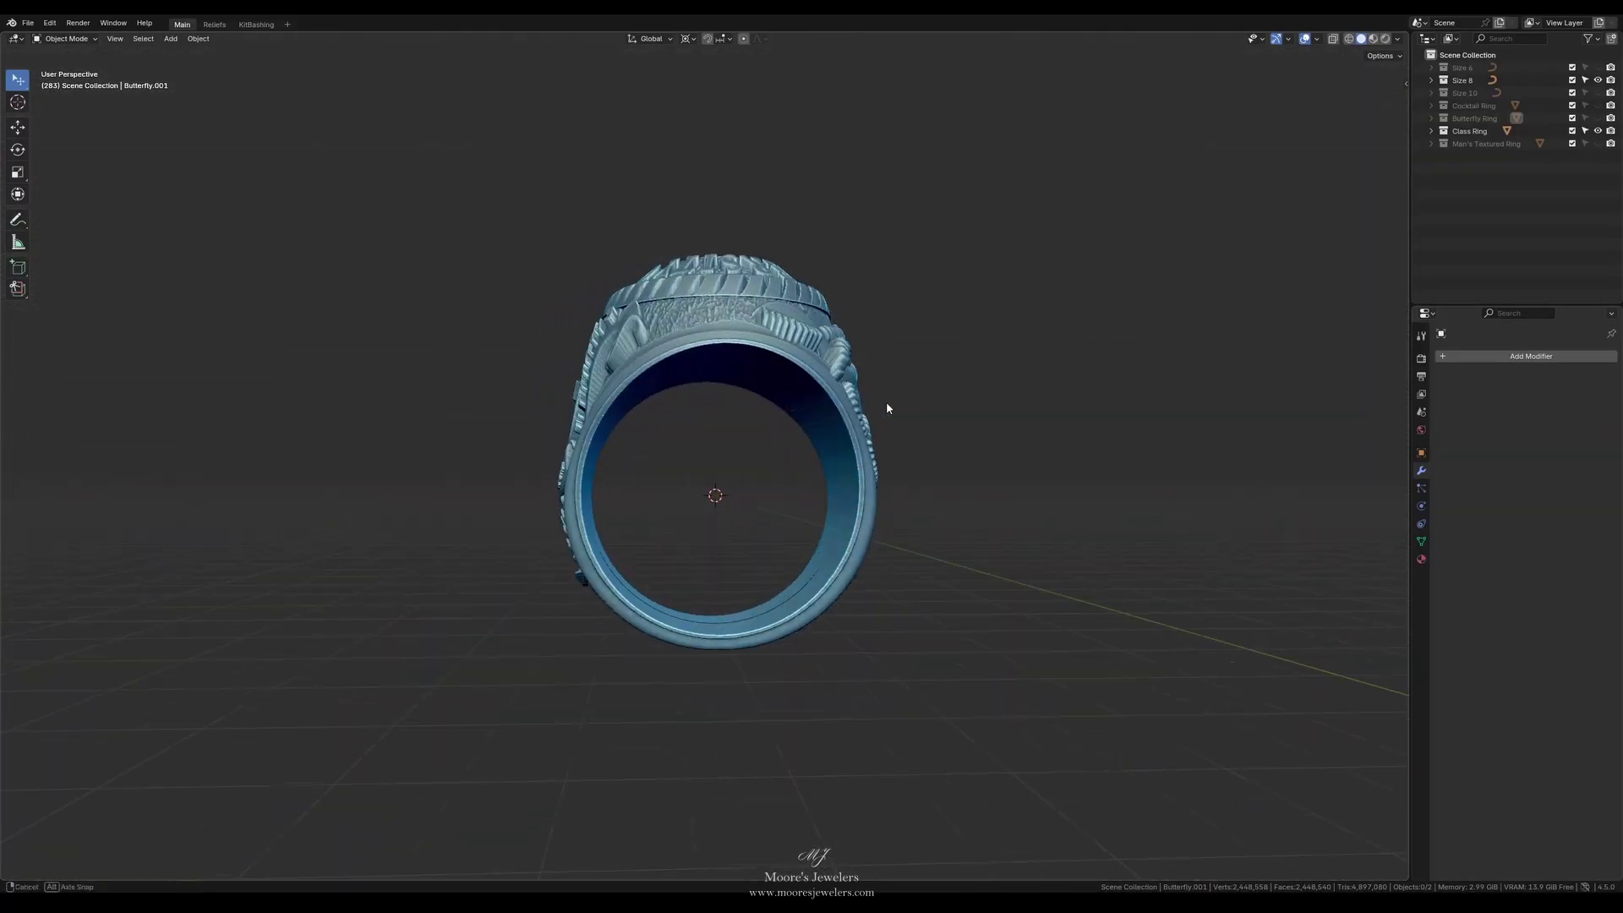
{"action": "key", "text": "KP_1"}
{"action": "scroll", "coordinate": [859, 370], "scroll_direction": "down", "scroll_amount": 1}
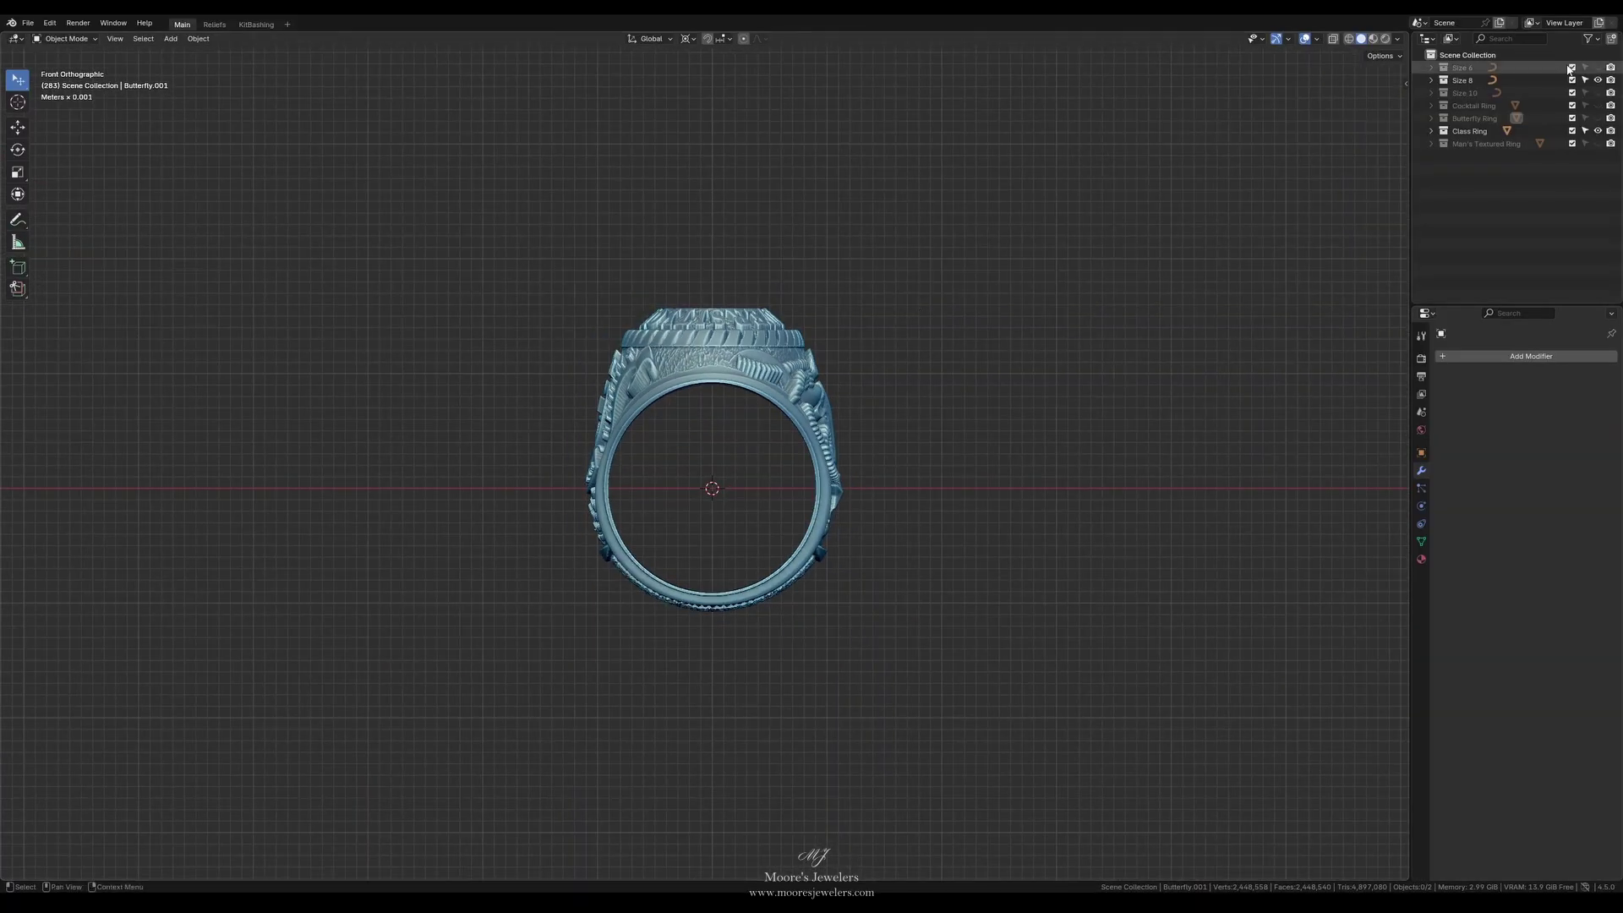
Step: Replace the Size 8 reference with Size 6 and move the class ring down about 0.73 mm along Z
{"action": "left_click", "coordinate": [1597, 67]}
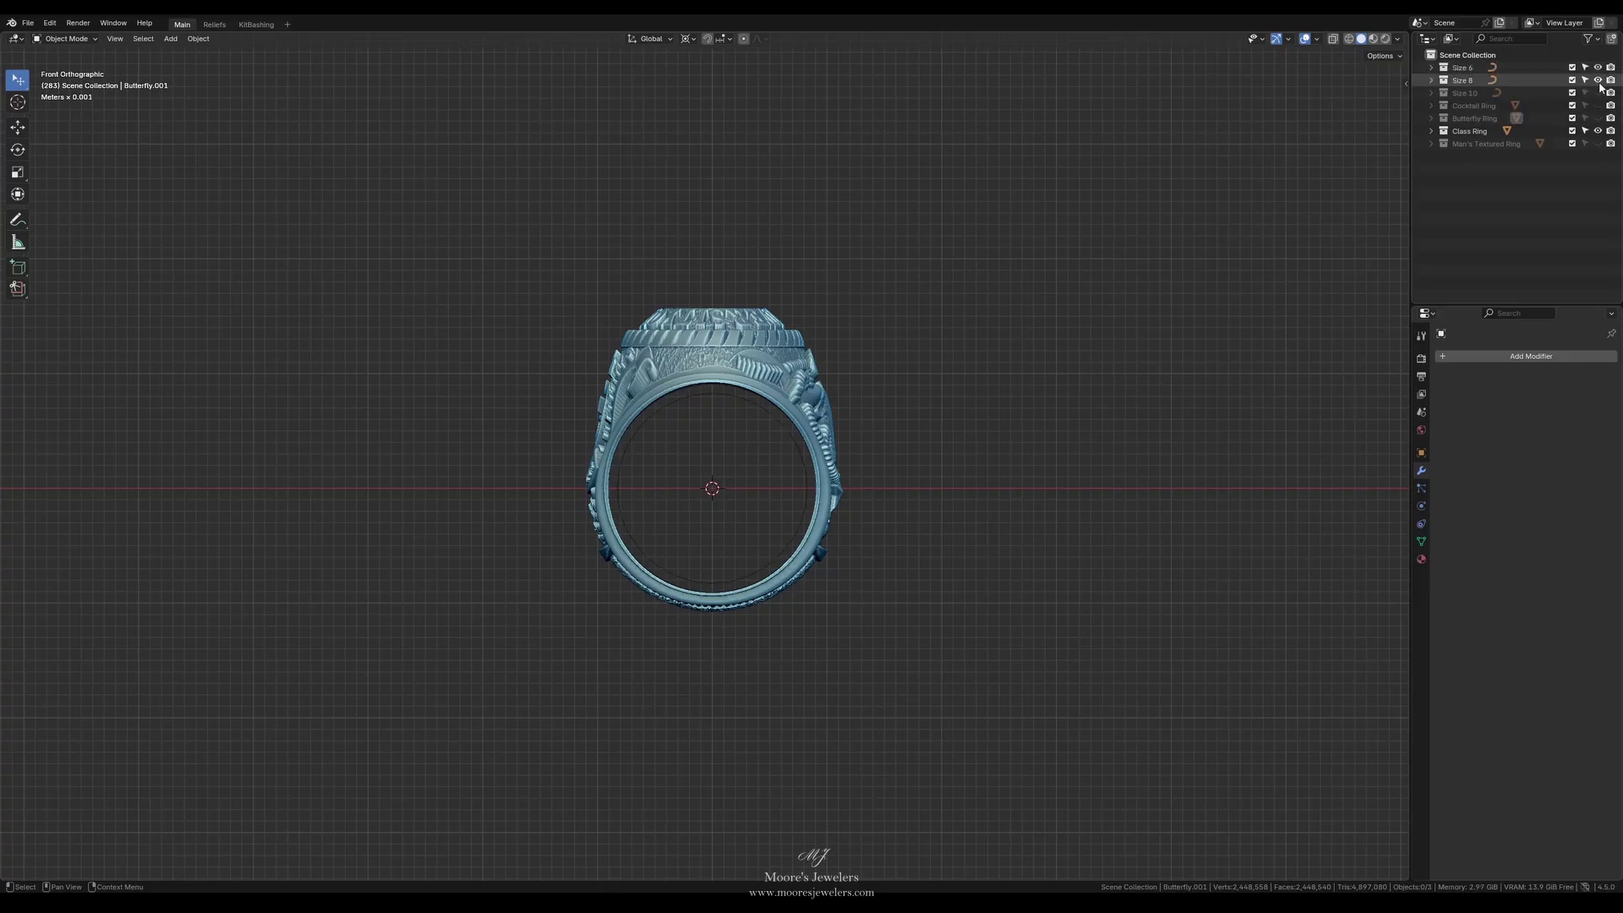
{"action": "left_click", "coordinate": [1597, 80]}
{"action": "left_click", "coordinate": [787, 378]}
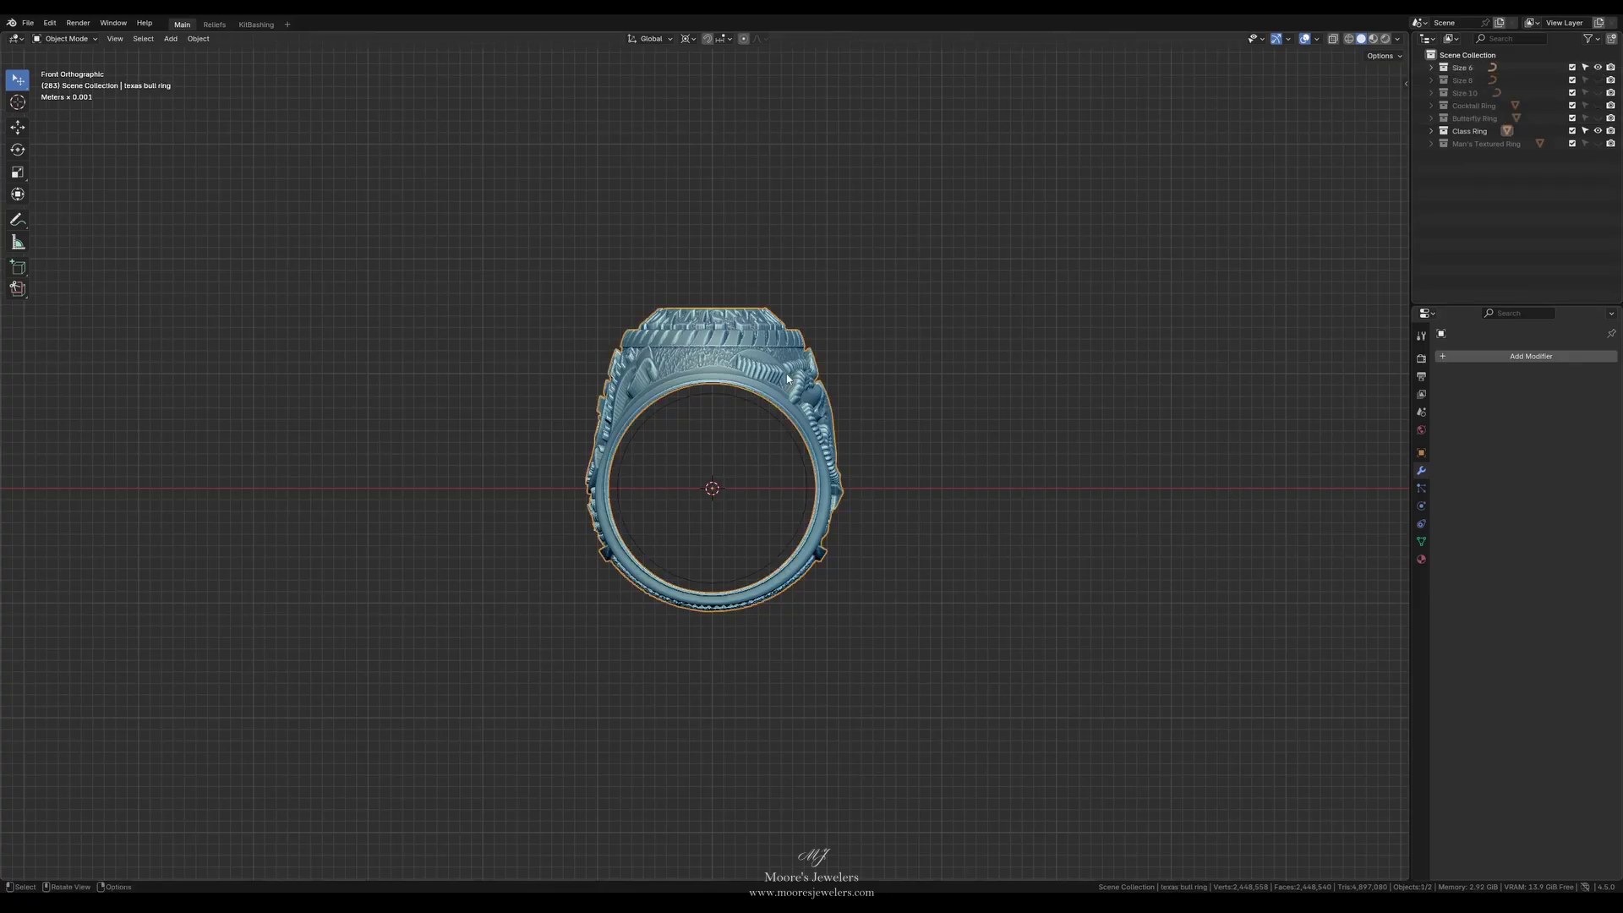
{"action": "scroll", "coordinate": [789, 380], "scroll_direction": "up", "scroll_amount": 2}
{"action": "key", "text": "g"}
{"action": "key", "text": "z"}
{"action": "left_click", "coordinate": [841, 382]}
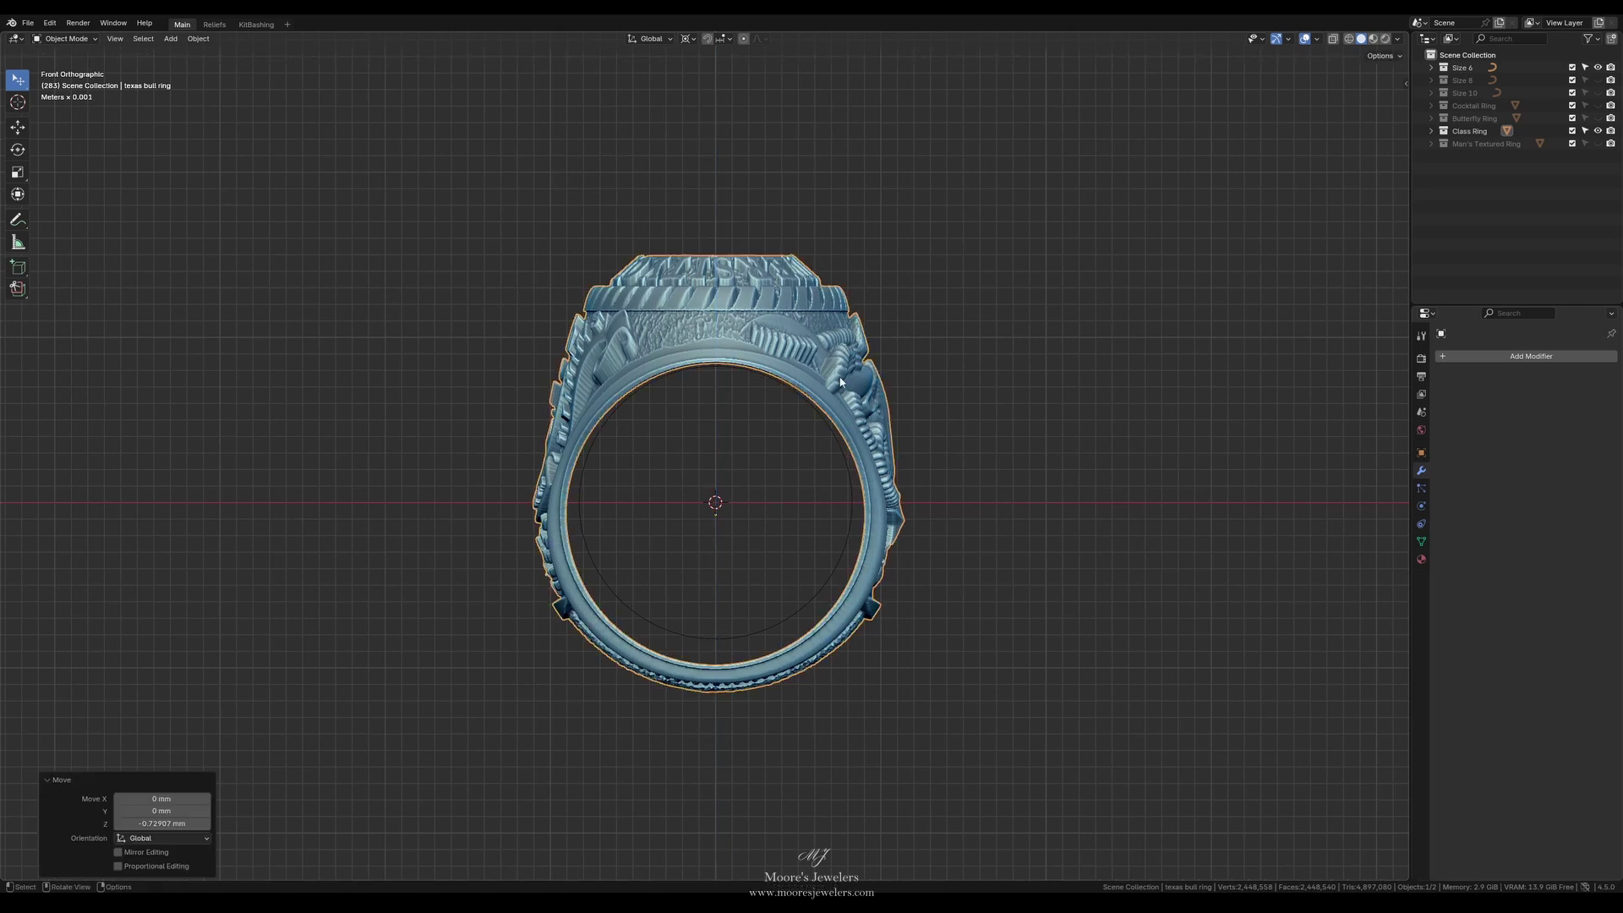
Step: In Sculpt Mode, use Elastic Grab to start pushing the class ring's bottom and sides inward toward the Size 6 circle
{"action": "key", "text": "ctrl+Tab"}
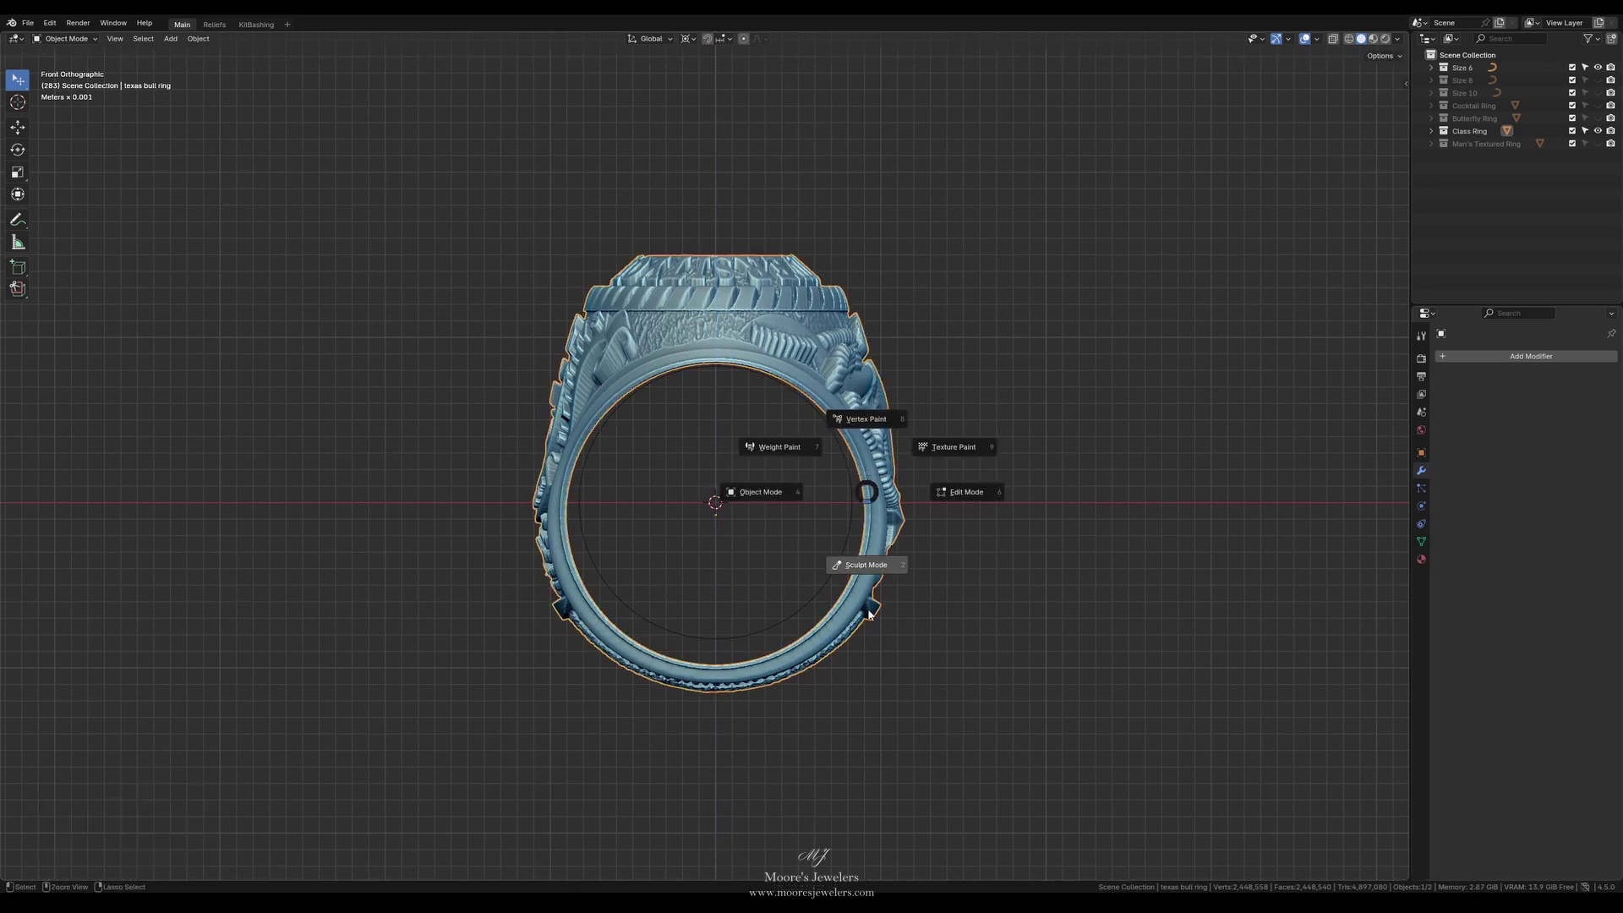
{"action": "left_click", "coordinate": [869, 569]}
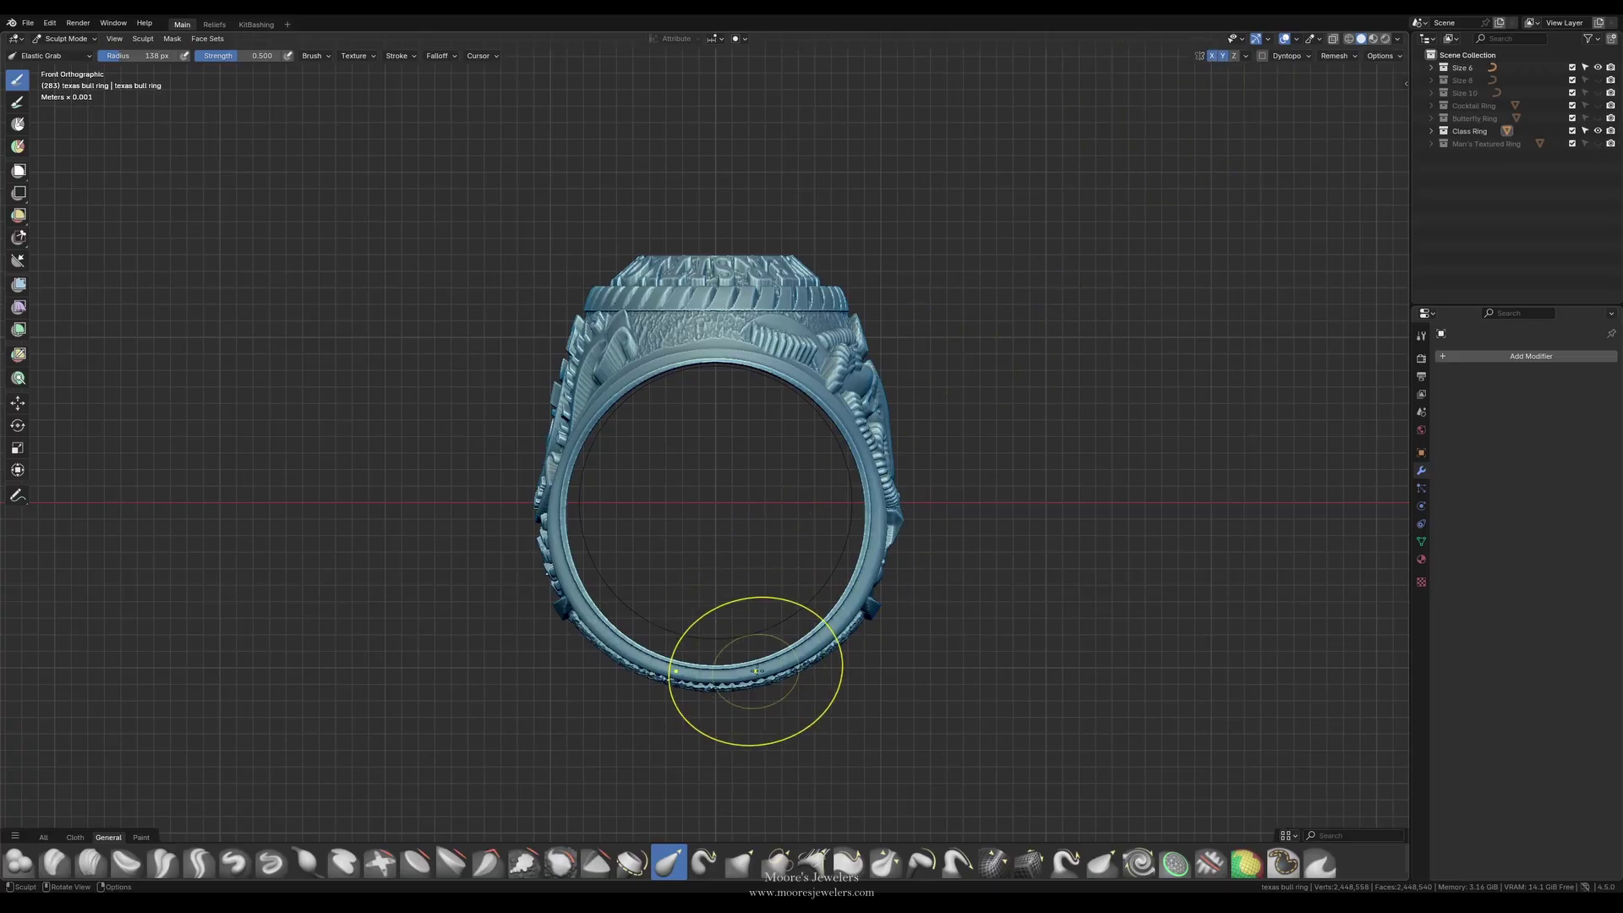
{"action": "left_click_drag", "start_coordinate": [759, 666], "coordinate": [763, 654]}
{"action": "left_click_drag", "start_coordinate": [841, 640], "coordinate": [835, 634]}
{"action": "left_click_drag", "start_coordinate": [875, 517], "coordinate": [859, 478]}
{"action": "left_click_drag", "start_coordinate": [839, 445], "coordinate": [835, 448]}
Step: Adjust the Elastic Grab radius and push the class ring's lower shank further inward and up toward the Size 6 circle
{"action": "key", "text": "f"}
{"action": "left_click", "coordinate": [963, 609]}
{"action": "left_click_drag", "start_coordinate": [864, 612], "coordinate": [857, 606]}
{"action": "mouse_move", "coordinate": [792, 673]}
{"action": "left_mouse_down"}
{"action": "mouse_move", "coordinate": [758, 659]}
{"action": "mouse_move", "coordinate": [793, 643]}
{"action": "left_mouse_up"}
{"action": "left_click_drag", "start_coordinate": [744, 665], "coordinate": [731, 643]}
Step: Refine the class ring's lower, side and upper inner band to the Size 6 circle with Elastic Grab radii of about 116 to 101 px
{"action": "key", "text": "f"}
{"action": "left_click", "coordinate": [786, 642]}
{"action": "left_click_drag", "start_coordinate": [835, 602], "coordinate": [829, 596]}
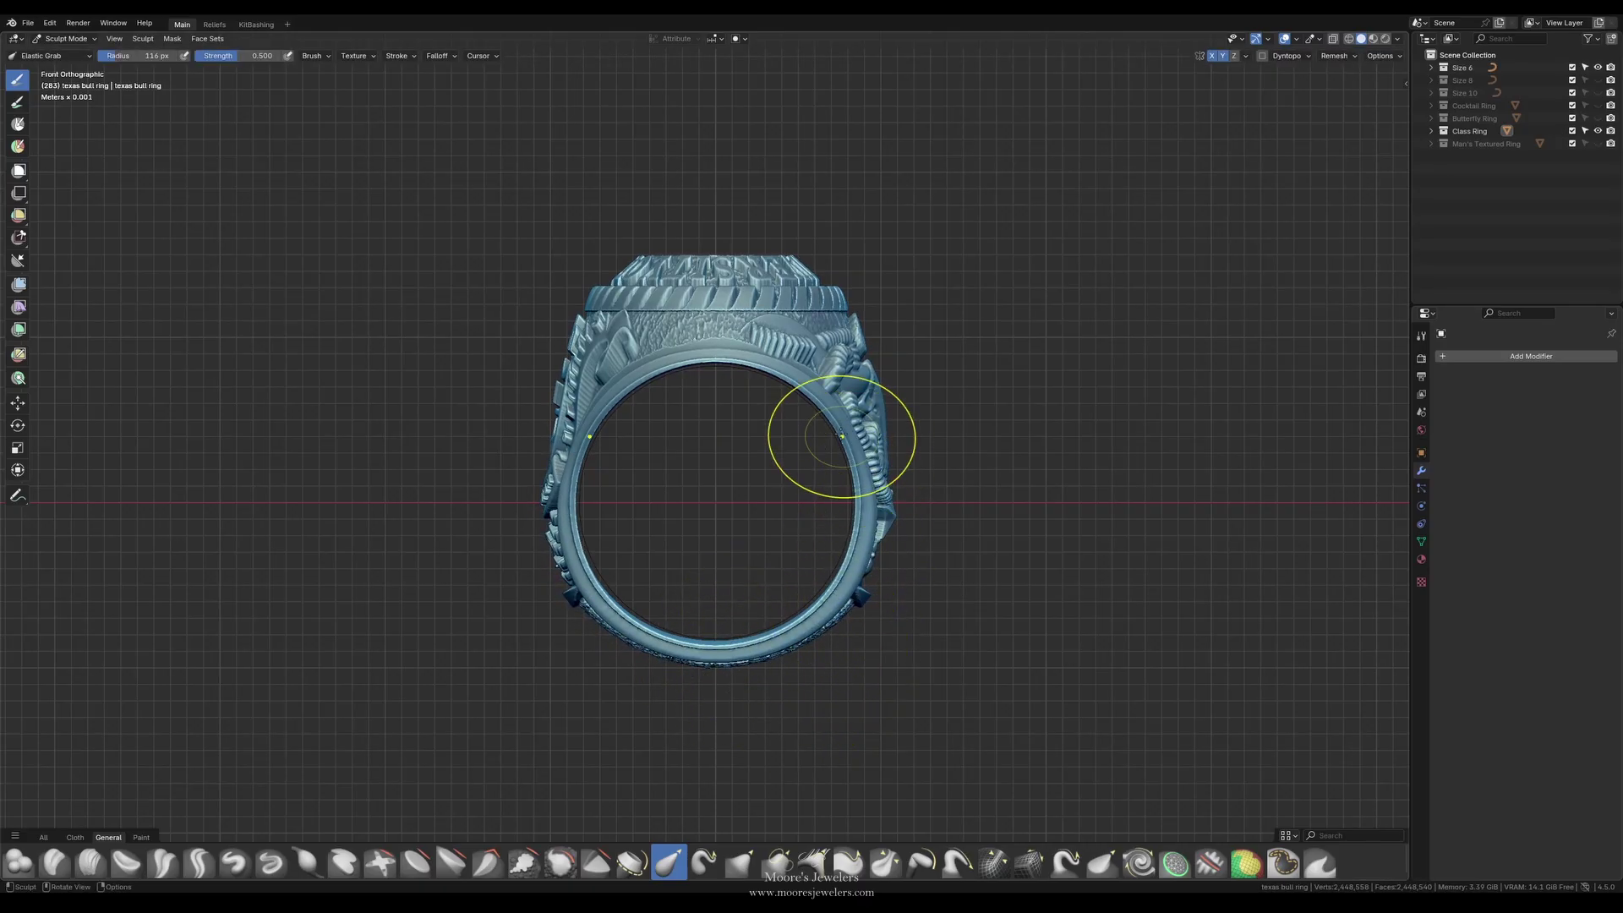
{"action": "left_click_drag", "start_coordinate": [830, 415], "coordinate": [828, 400]}
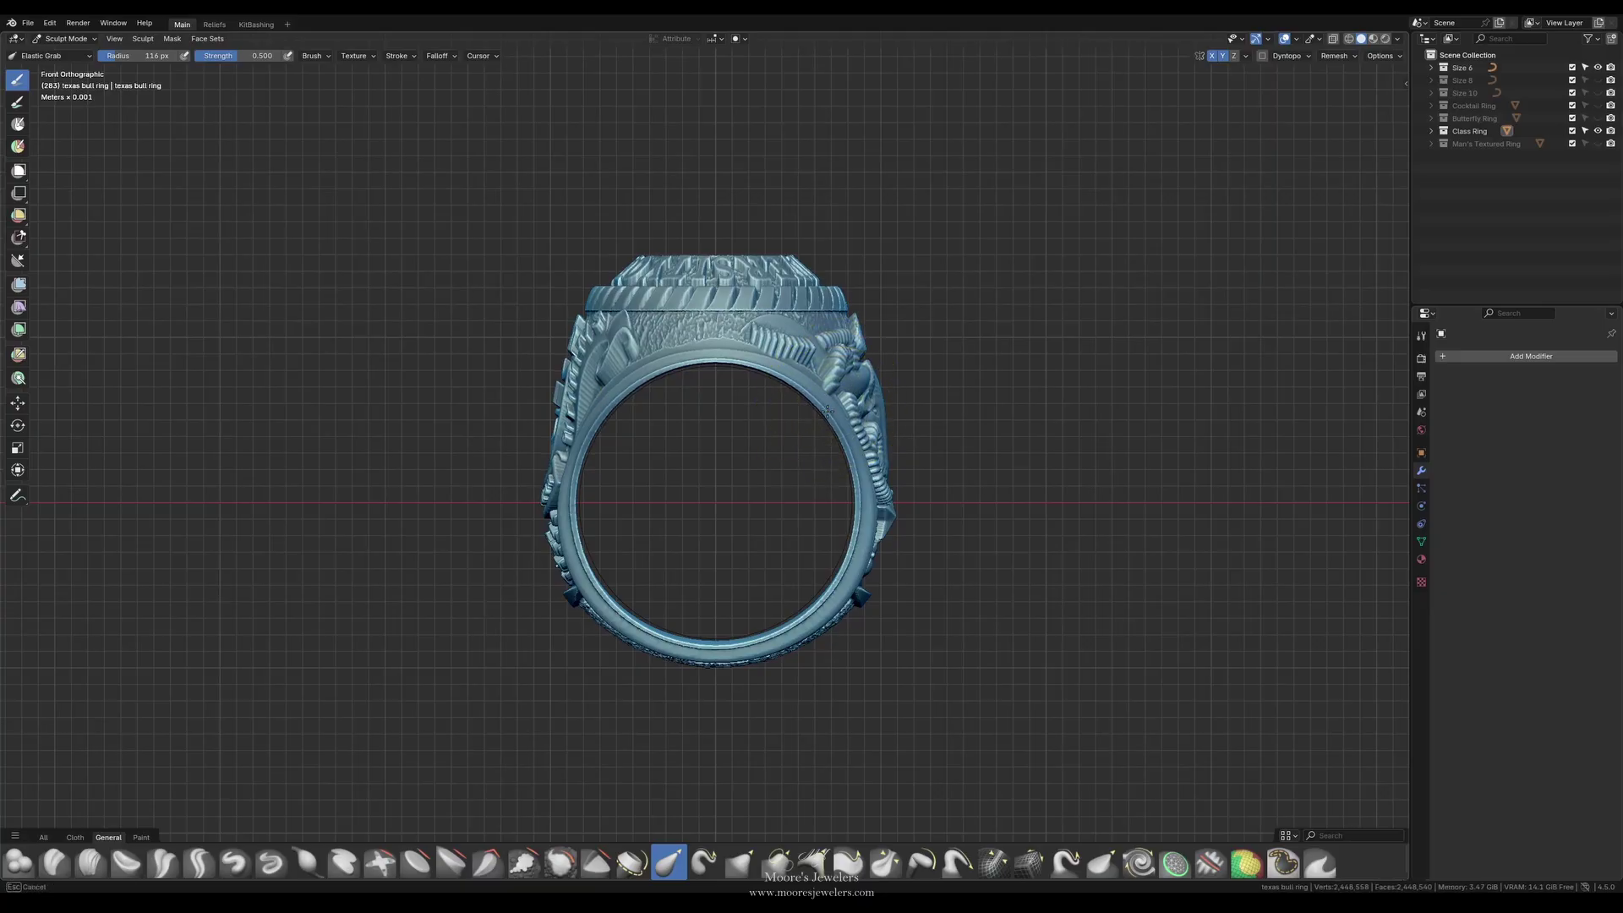
{"action": "left_click_drag", "start_coordinate": [856, 505], "coordinate": [830, 595]}
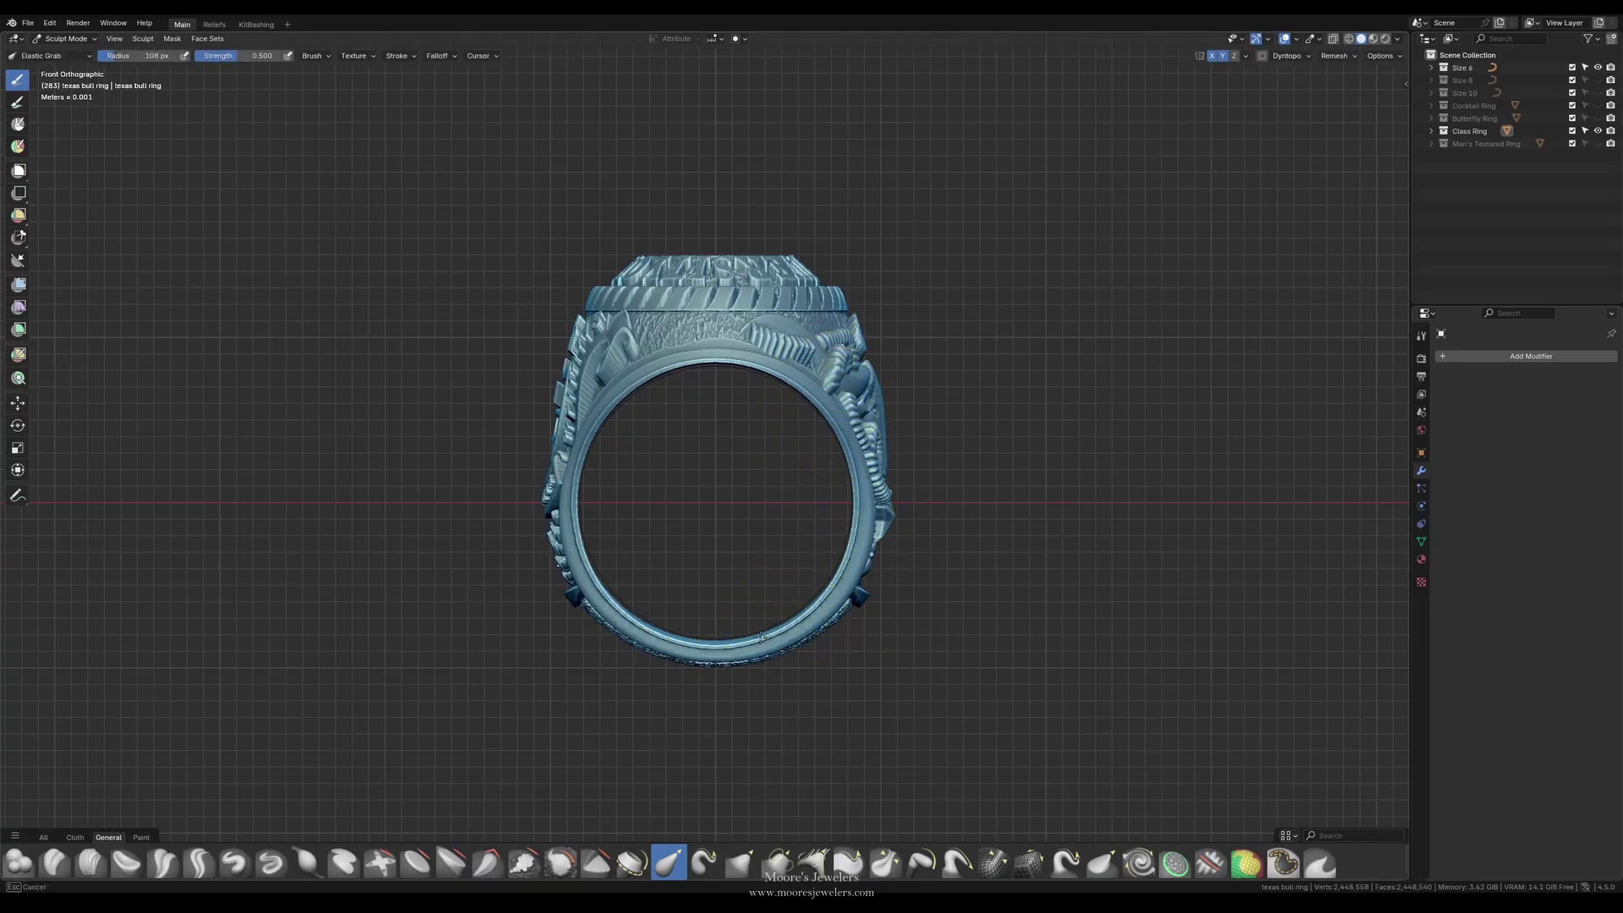
{"action": "mouse_move", "coordinate": [673, 635]}
{"action": "left_mouse_down"}
{"action": "mouse_move", "coordinate": [658, 633]}
{"action": "mouse_move", "coordinate": [724, 651]}
{"action": "mouse_move", "coordinate": [725, 635]}
{"action": "left_mouse_up"}
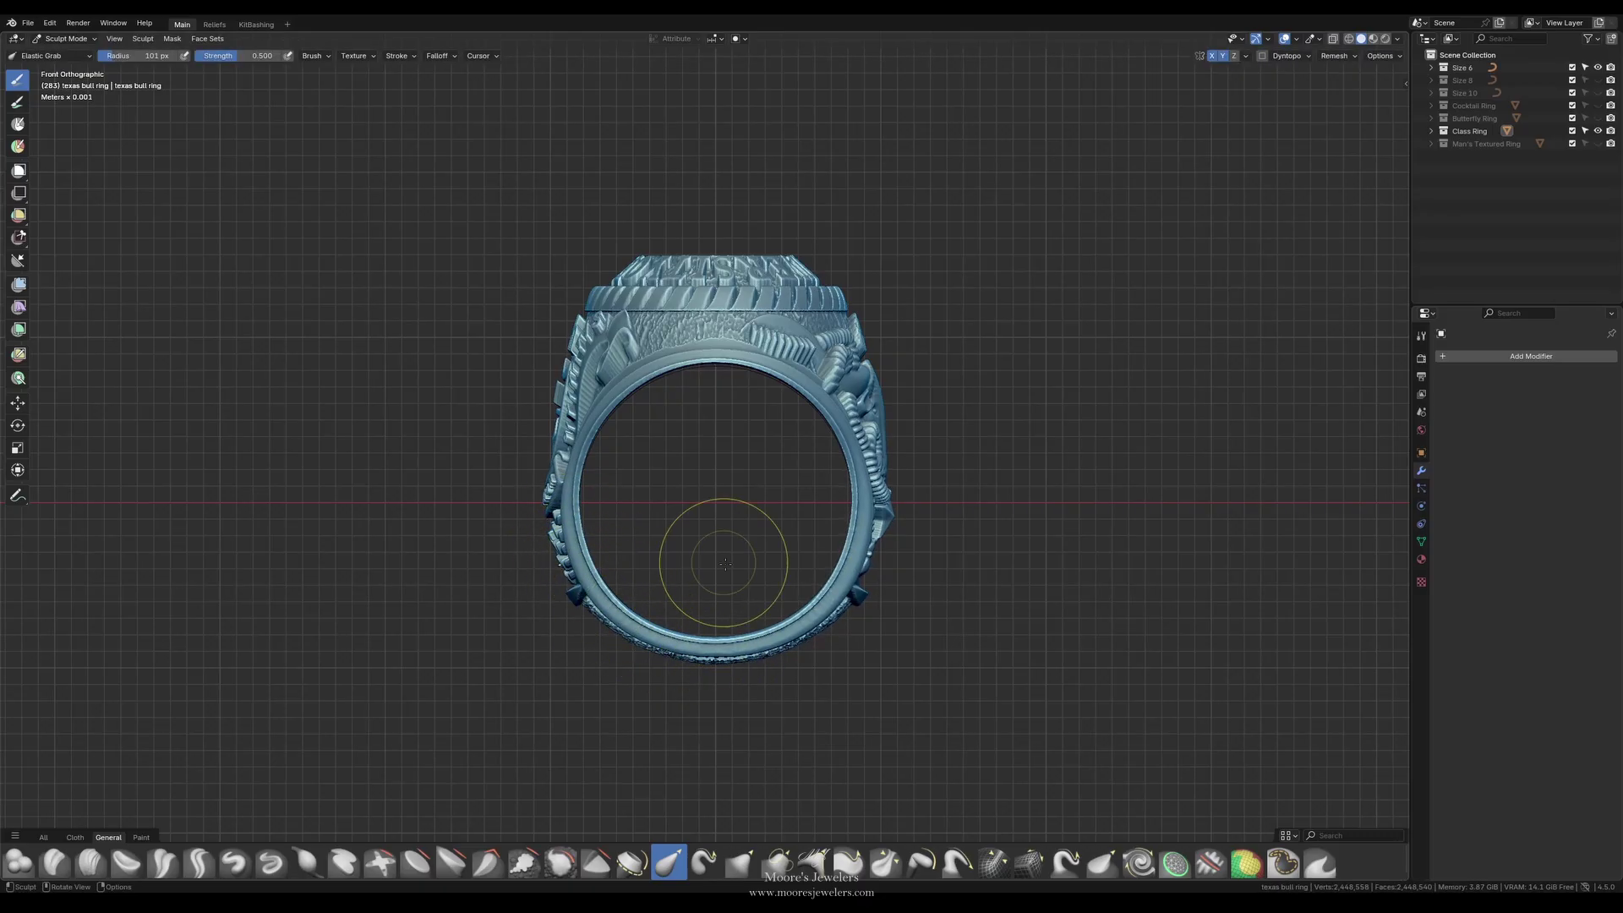
{"action": "left_click_drag", "start_coordinate": [742, 388], "coordinate": [809, 390]}
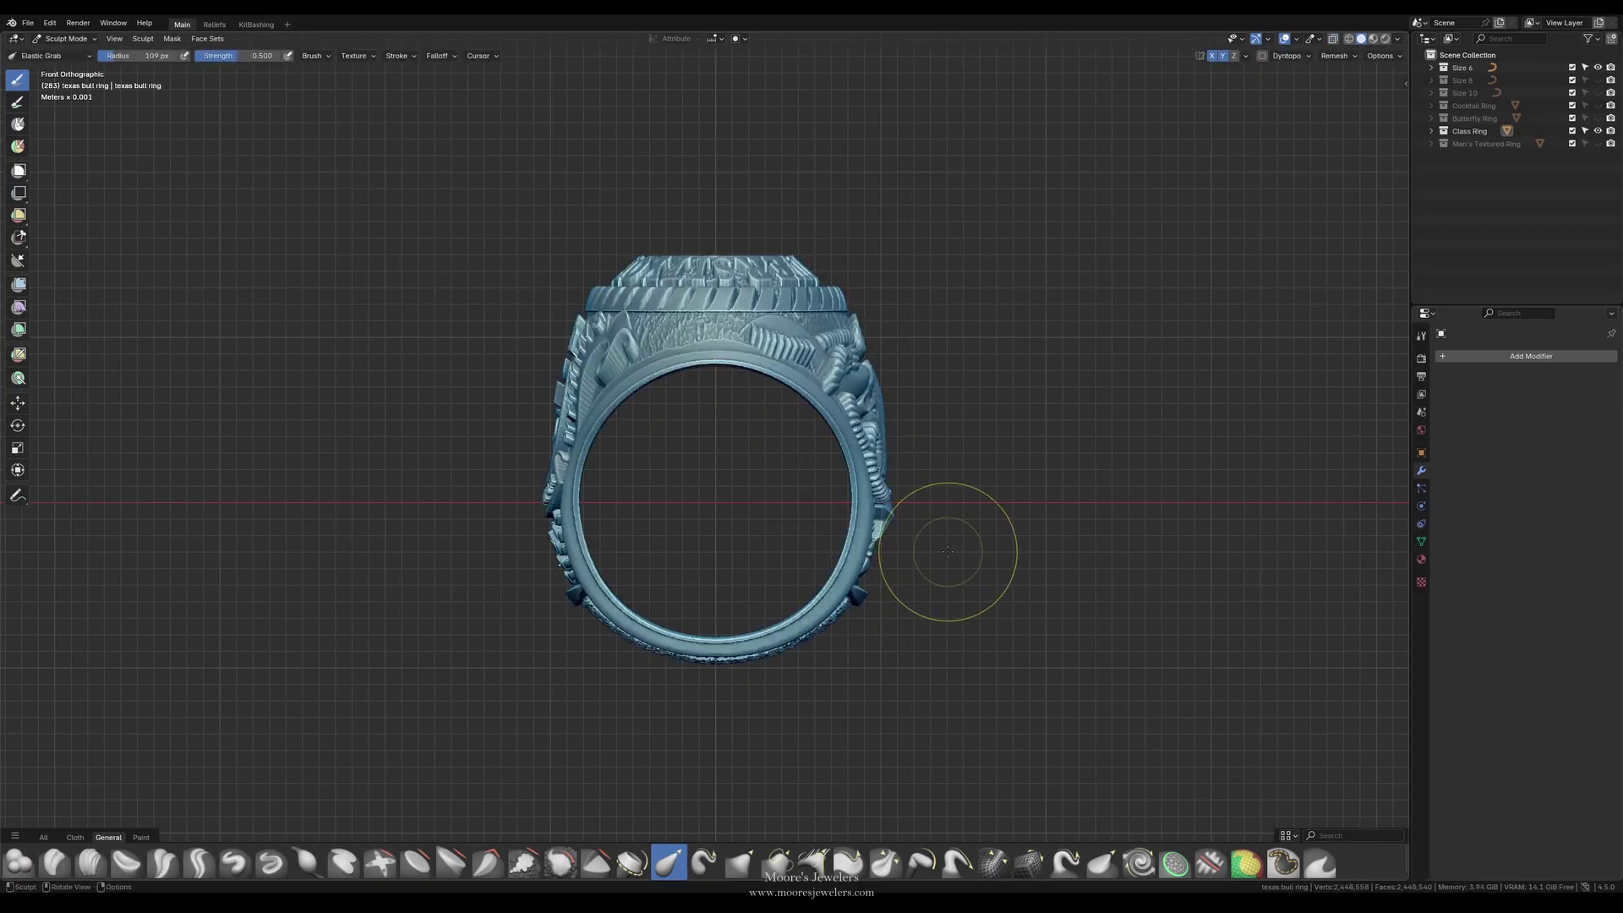
Step: Return the class ring to Object Mode, inspect the resized ring from several angles and go back to the Front view
{"action": "key", "text": "ctrl+Tab"}
{"action": "left_click", "coordinate": [1029, 467]}
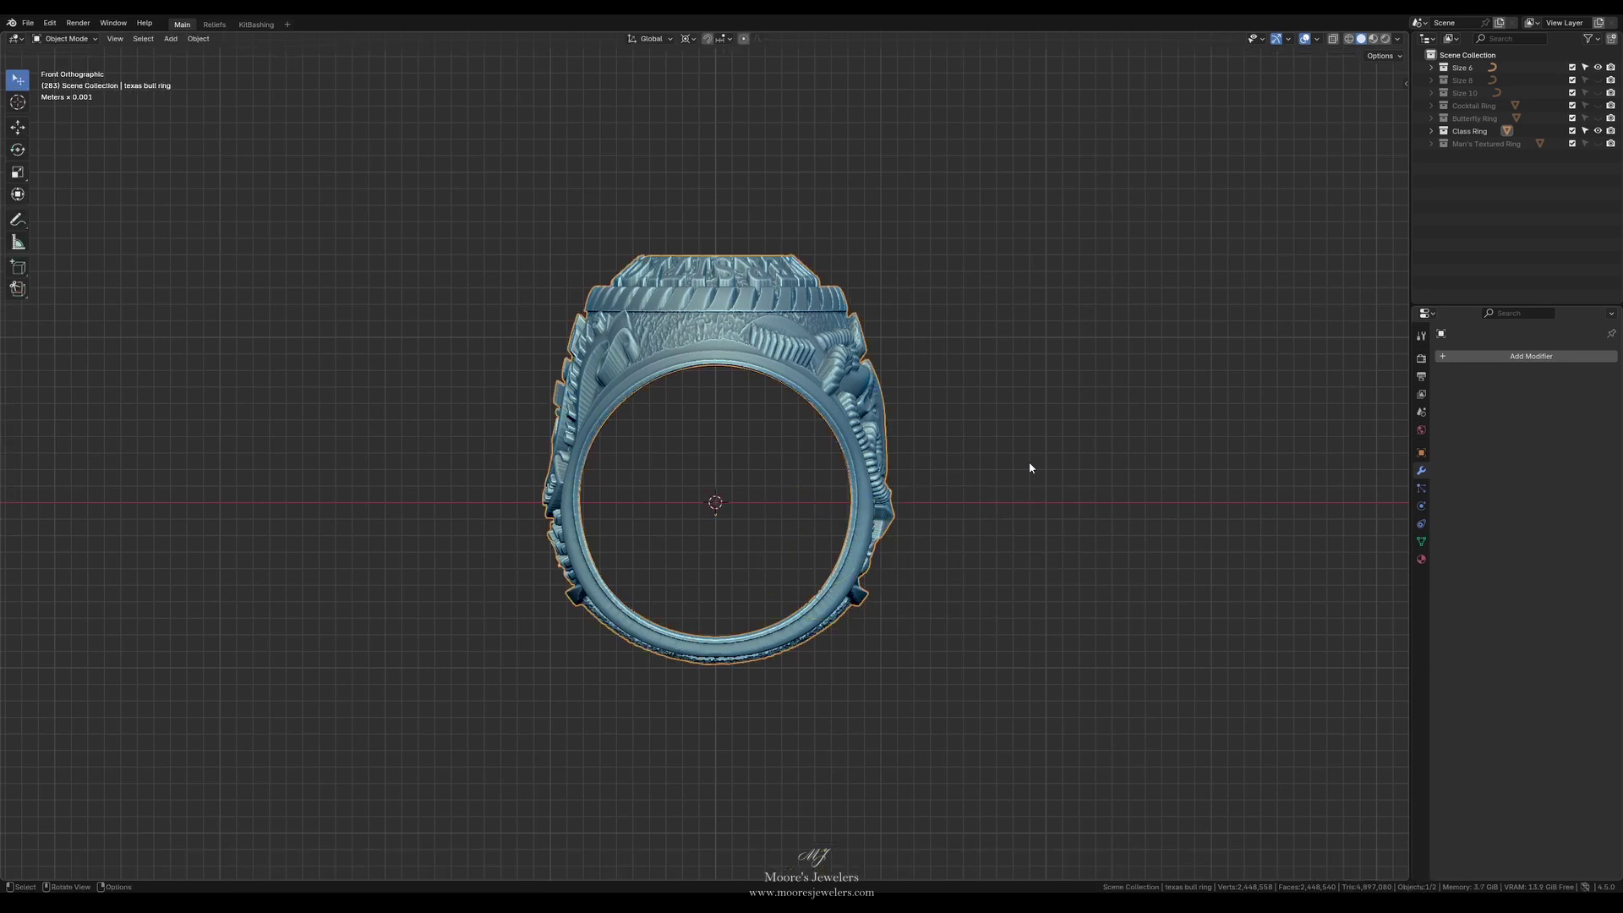
{"action": "middle_click_drag", "start_coordinate": [1029, 468], "coordinate": [788, 489]}
{"action": "middle_click_drag", "start_coordinate": [786, 488], "coordinate": [879, 462]}
{"action": "key", "text": "grave"}
{"action": "left_click", "coordinate": [816, 426]}
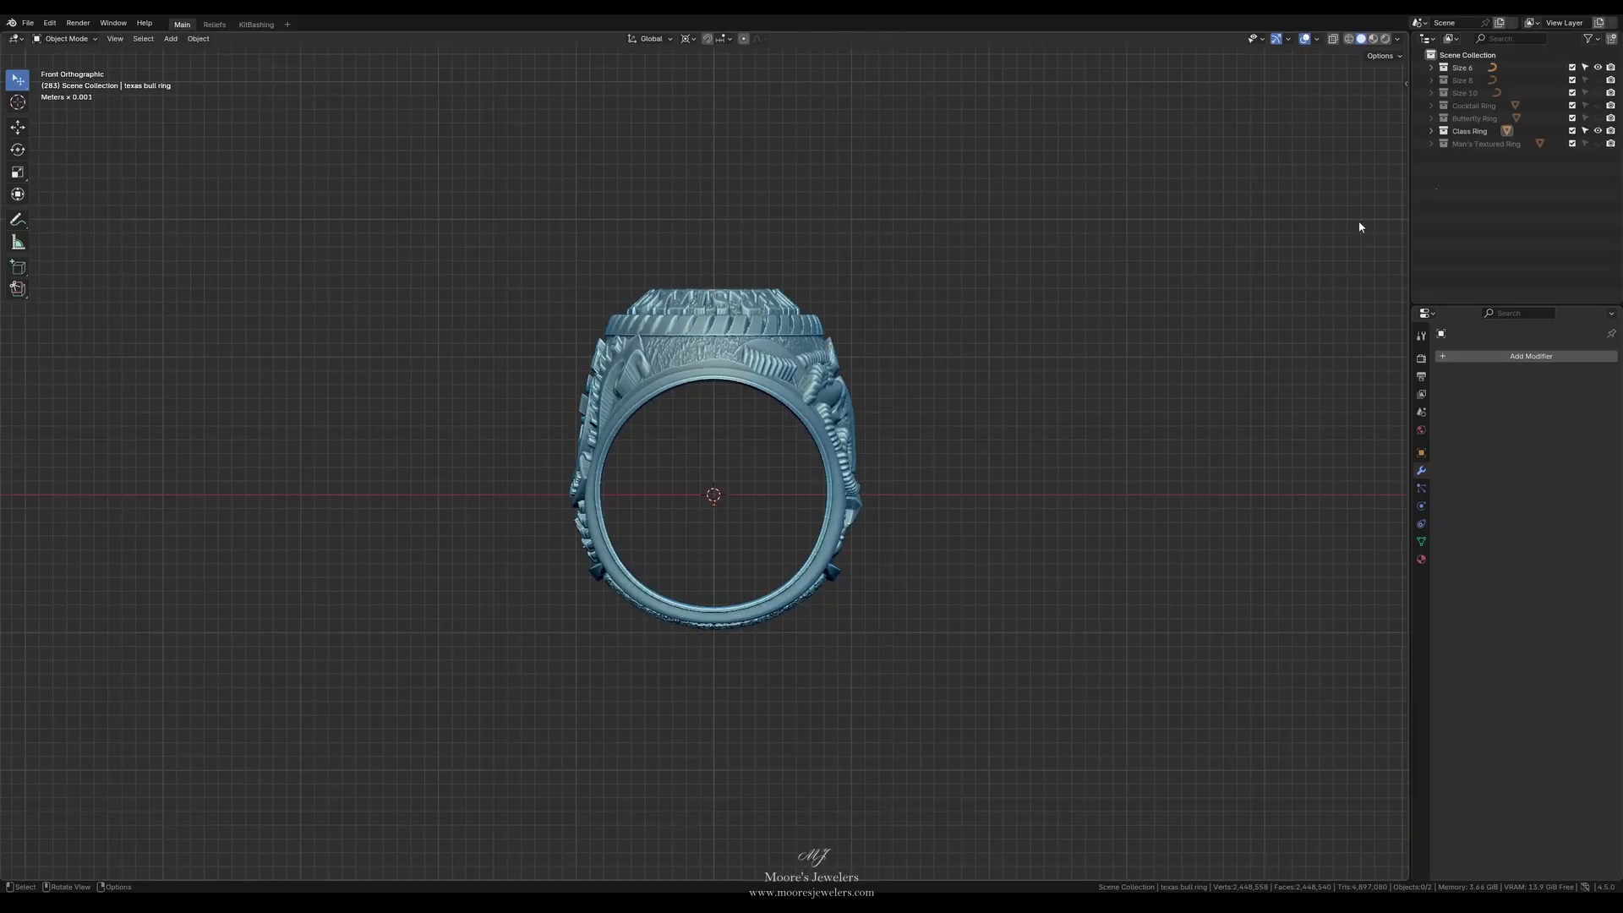
Step: Hide the Class Ring and Size 6 collections, show Man's Textured Ring and Size 8, and look over the textured band
{"action": "left_click", "coordinate": [1598, 131]}
{"action": "left_click", "coordinate": [1597, 144]}
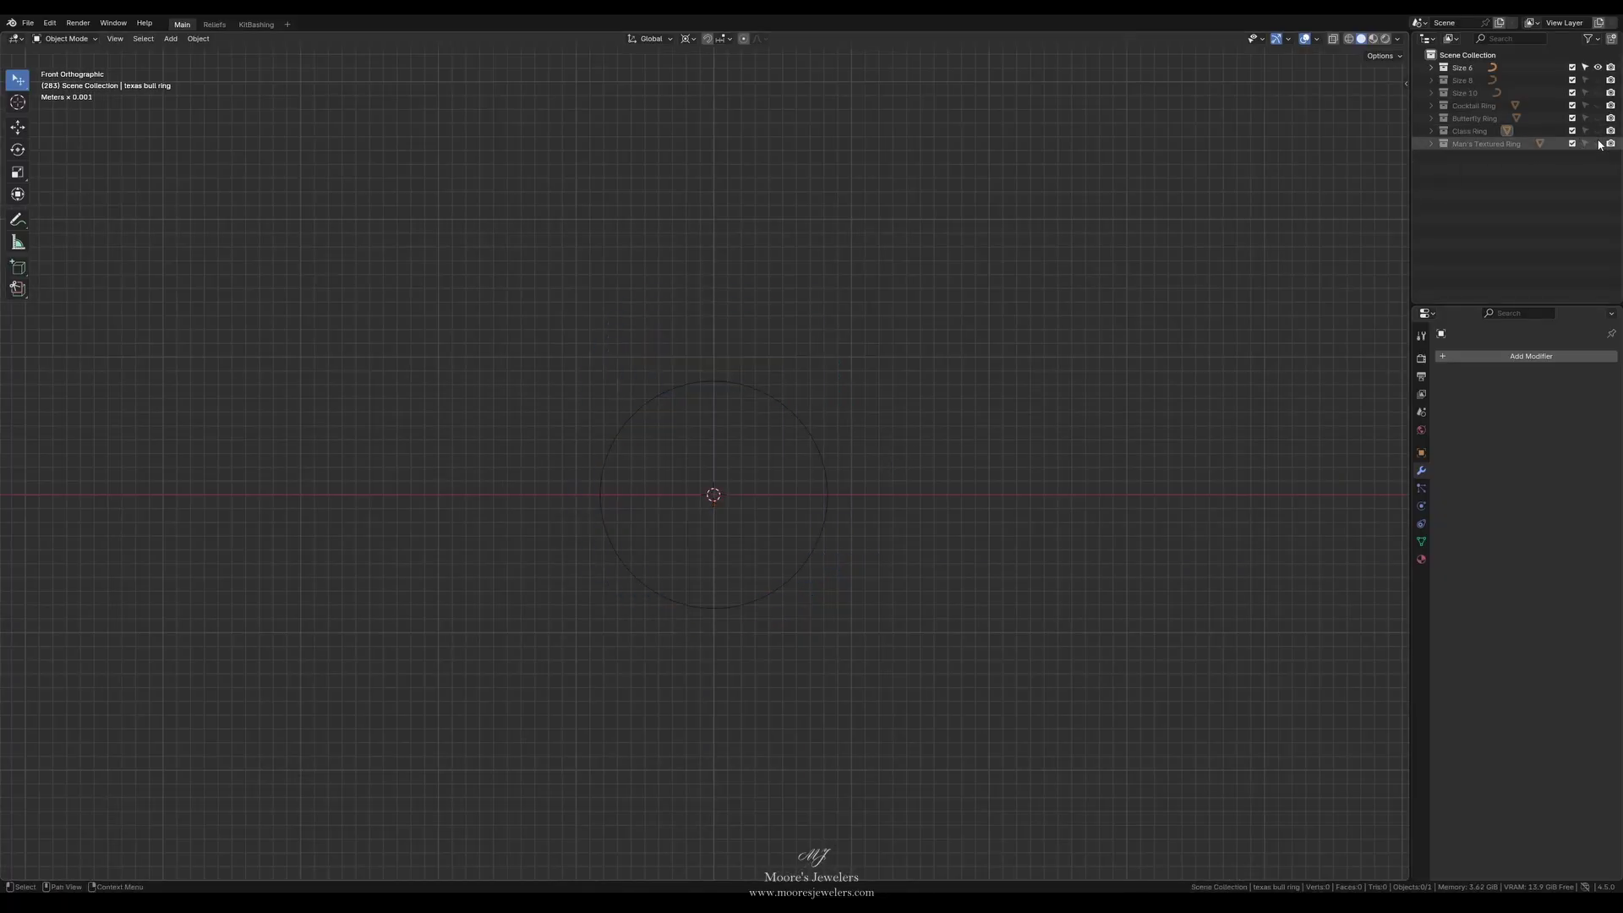
{"action": "left_click", "coordinate": [1597, 67]}
{"action": "left_click", "coordinate": [1597, 80]}
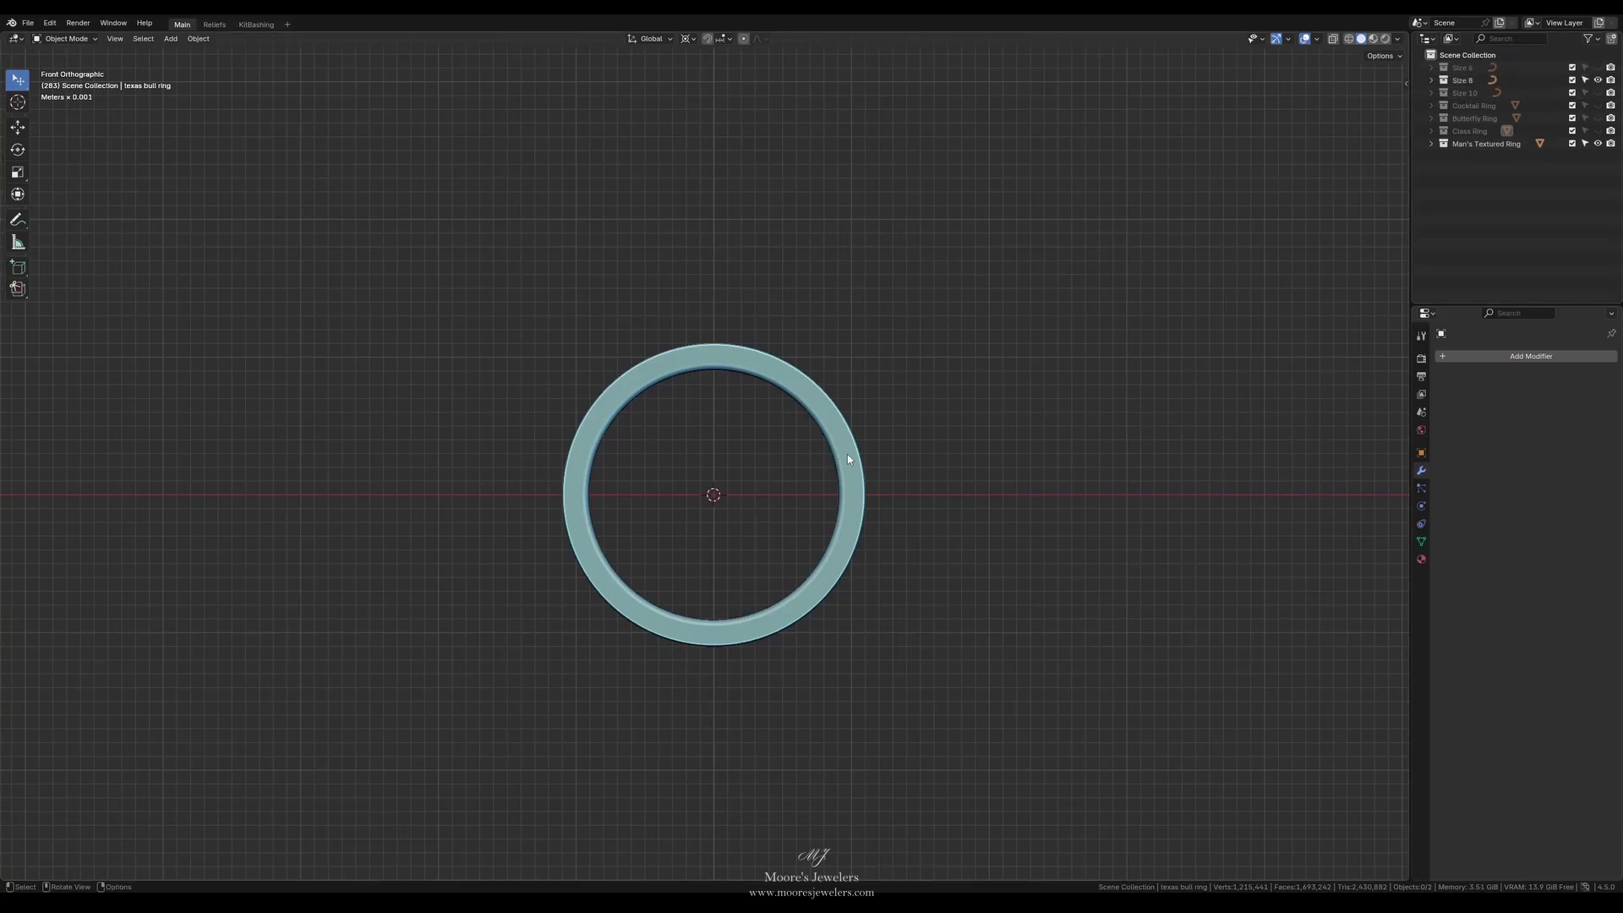
{"action": "middle_click_drag", "start_coordinate": [915, 438], "coordinate": [804, 432]}
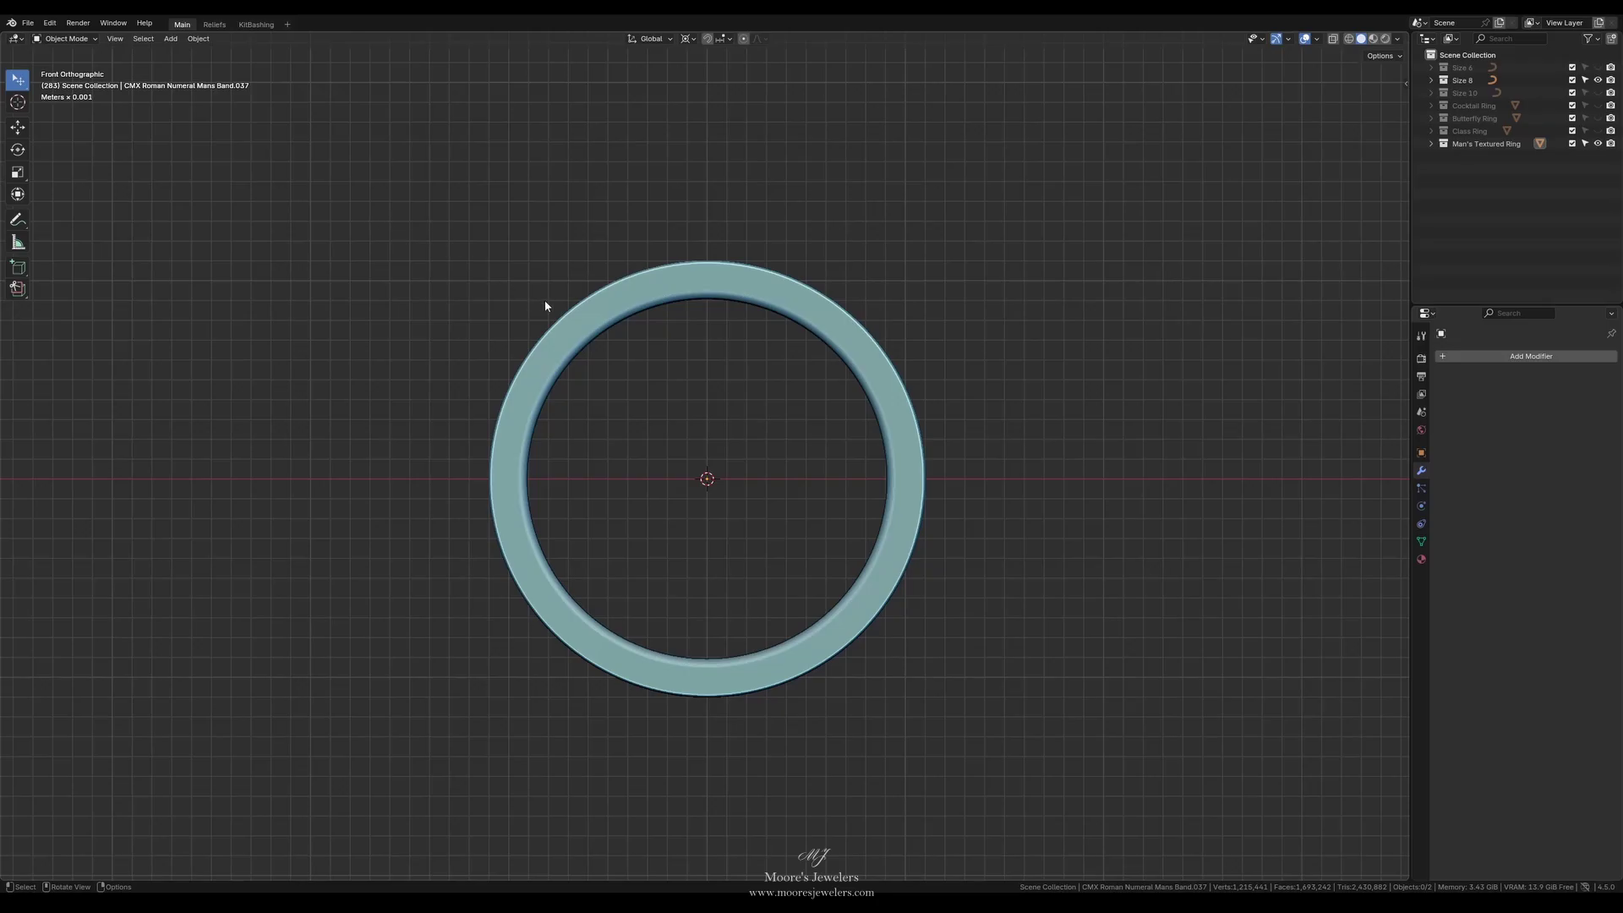
Step: Measure the man's textured band's wall thickness with the Measure tool and remove the measurement
{"action": "left_click", "coordinate": [18, 243]}
{"action": "scroll", "coordinate": [803, 460], "scroll_direction": "up", "scroll_amount": 3}
{"action": "middle_click_drag", "start_coordinate": [793, 468], "coordinate": [791, 468], "text": "shift"}
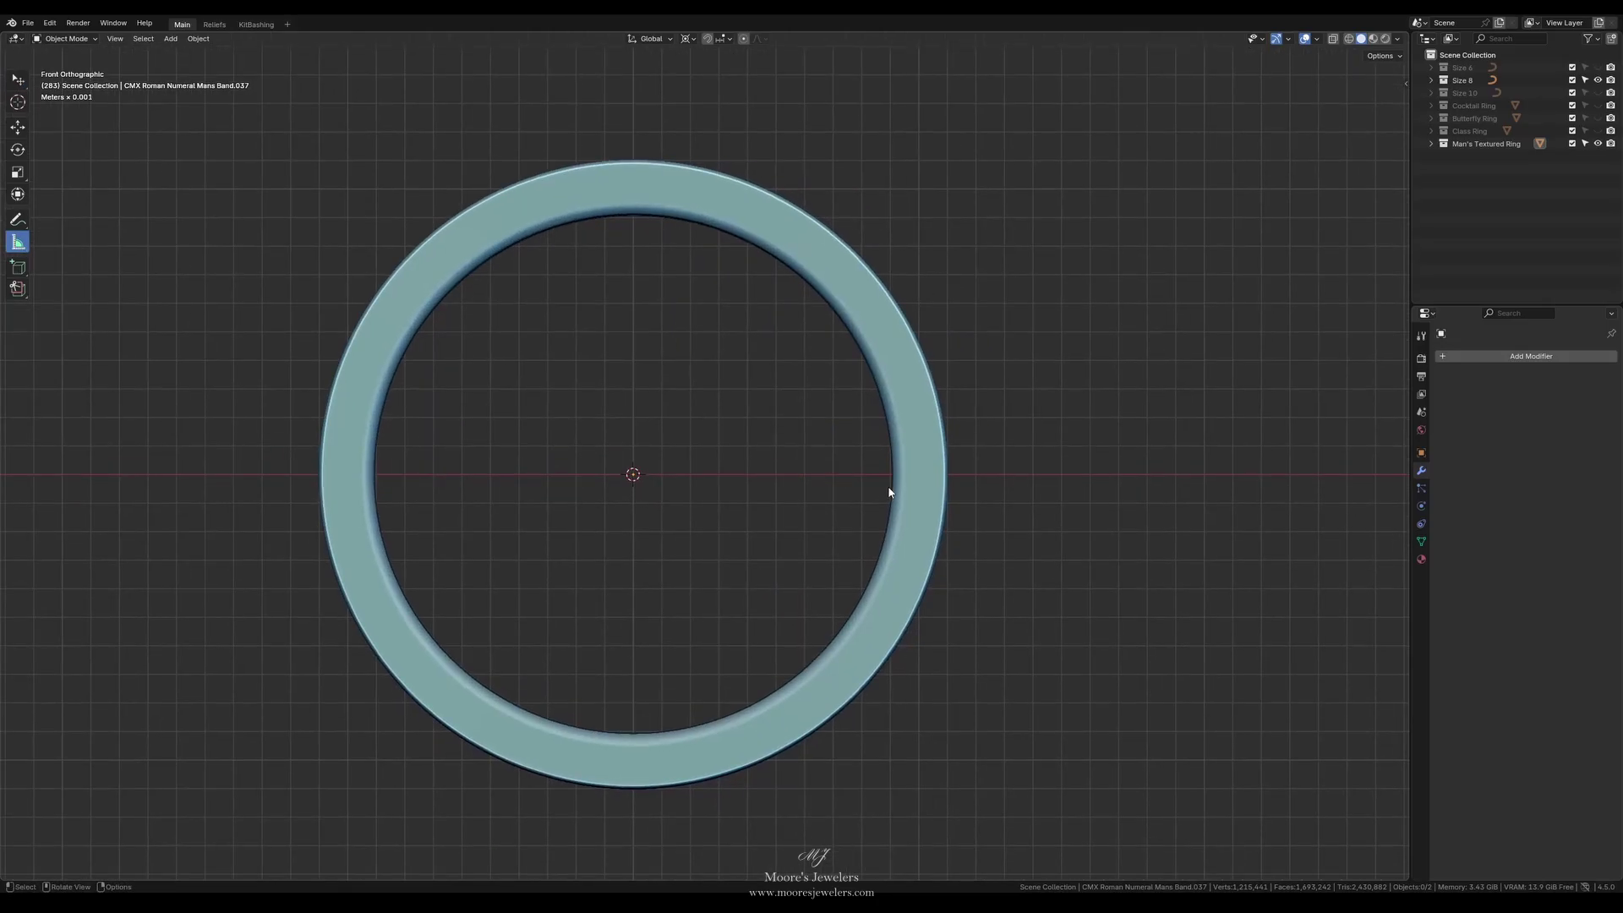
{"action": "left_click_drag", "start_coordinate": [892, 486], "coordinate": [956, 449]}
{"action": "key", "text": "x"}
Step: Replace the Size 8 reference with Size 6 and scale the man's textured ring to about 0.917 along X
{"action": "left_click", "coordinate": [1597, 67]}
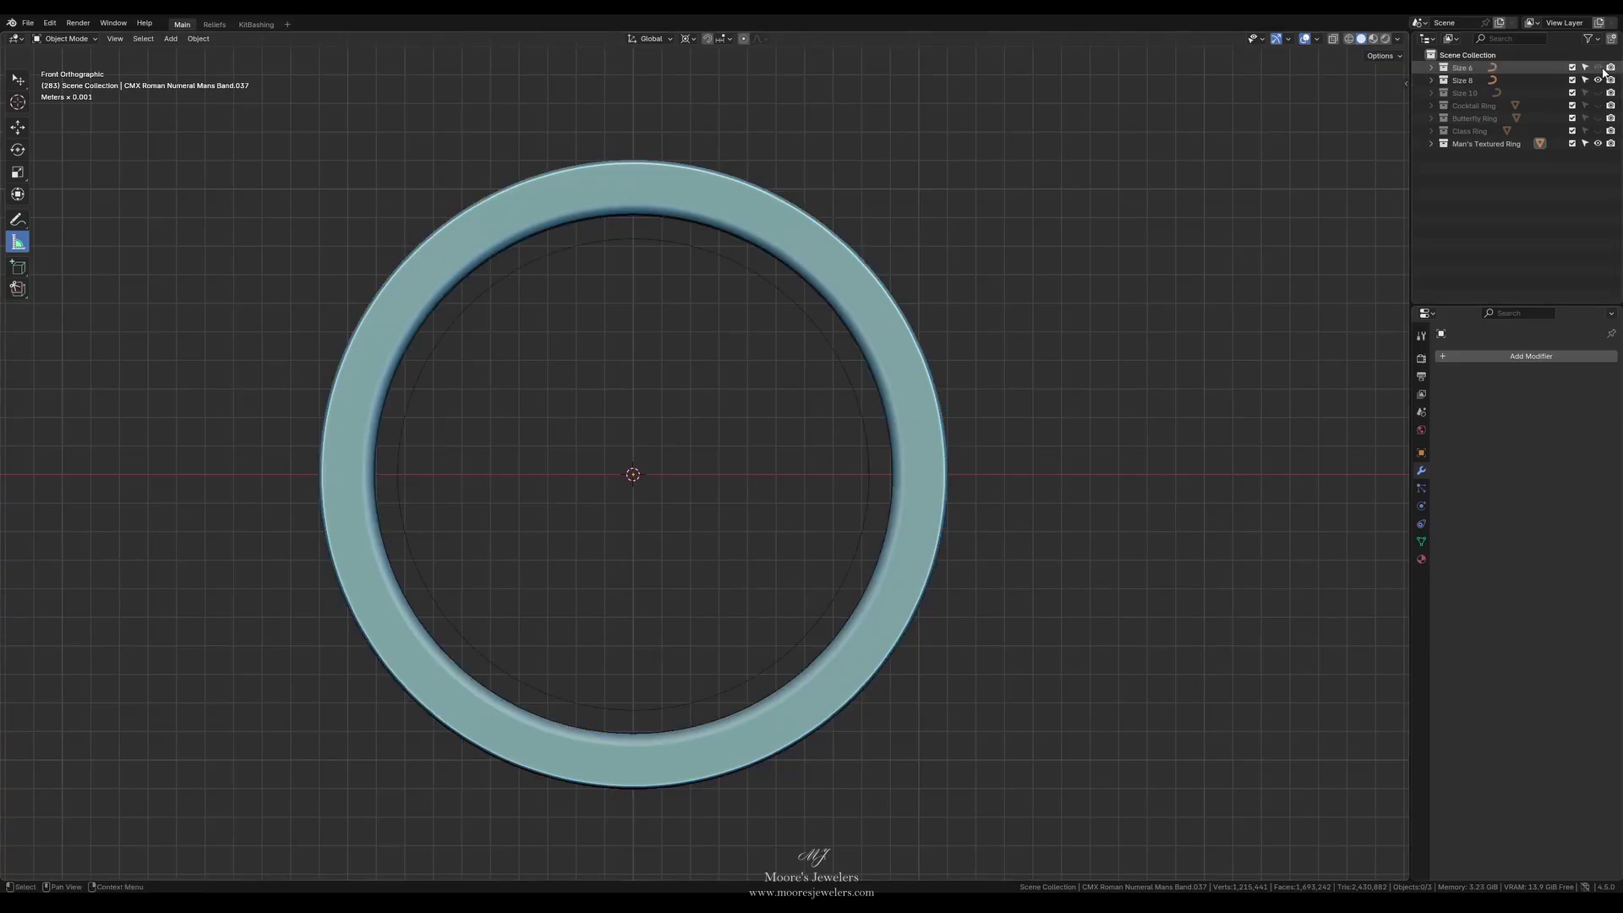
{"action": "left_click", "coordinate": [1598, 80]}
{"action": "left_click", "coordinate": [924, 464]}
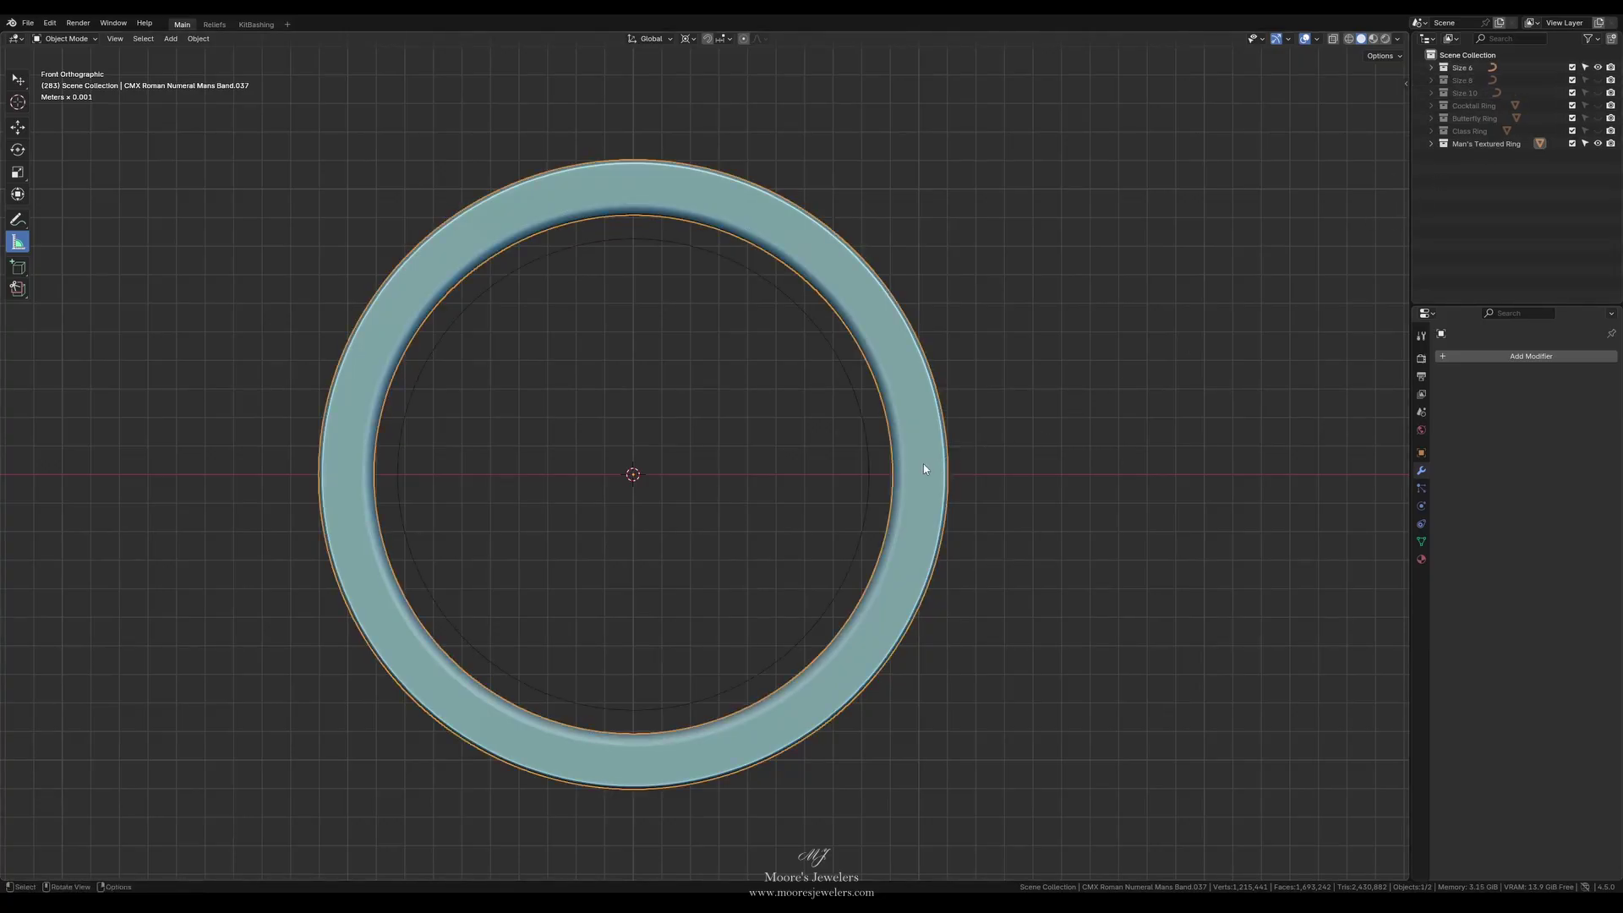
{"action": "key", "text": "s"}
{"action": "key", "text": "x"}
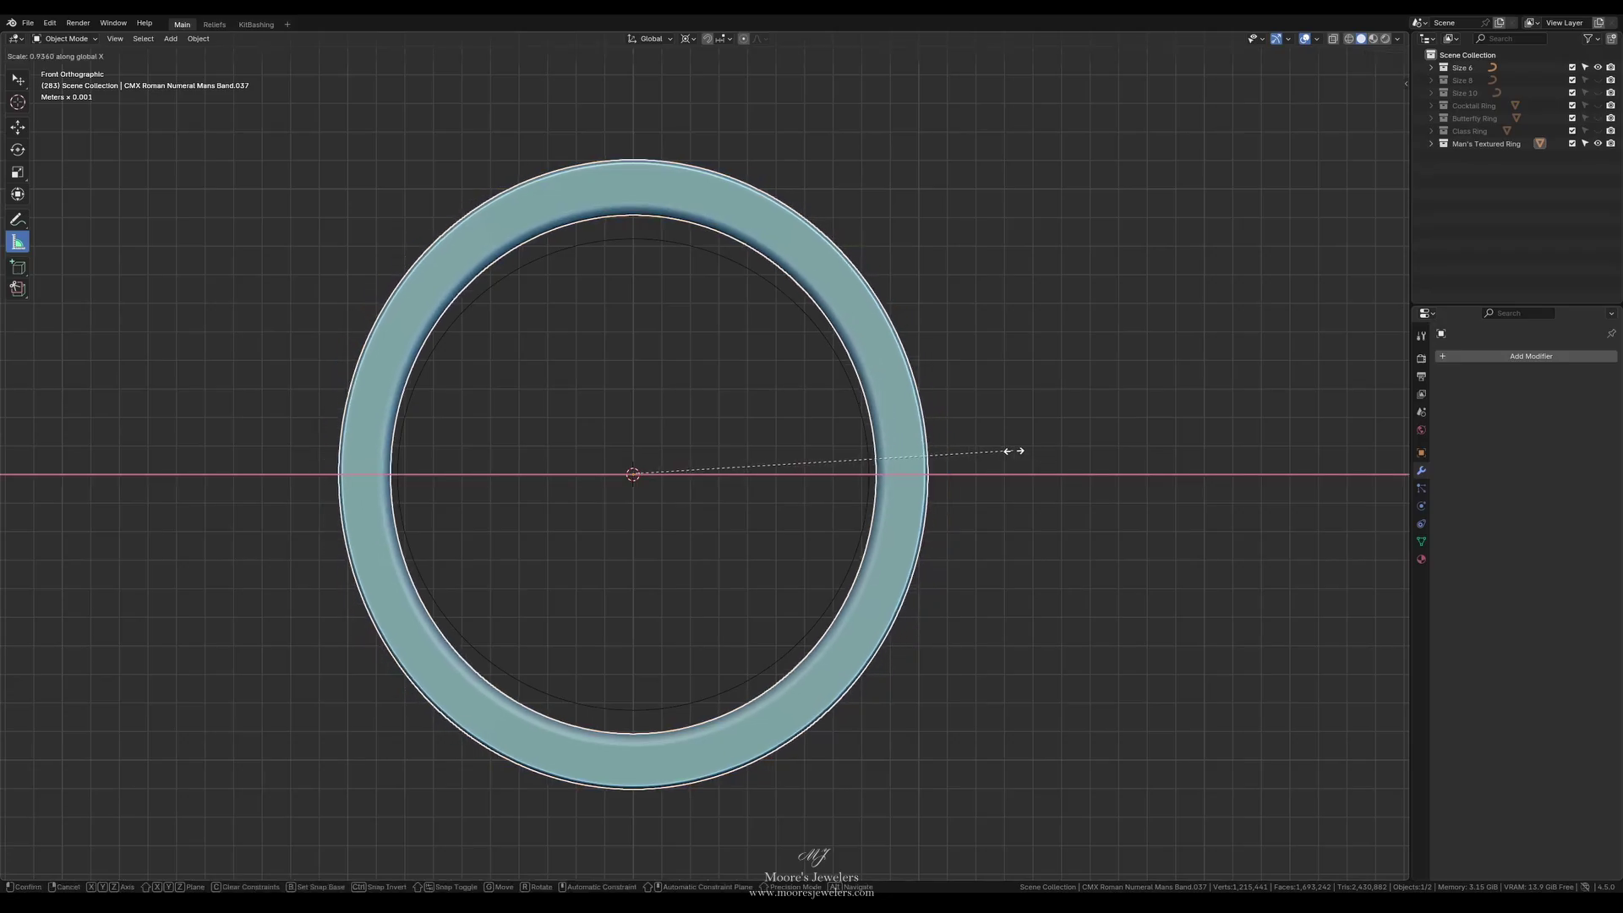
{"action": "left_click", "coordinate": [1006, 457]}
Step: Scale the man's textured ring to about 0.919 along Z to meet the Size 6 circle
{"action": "key", "text": "s"}
{"action": "key", "text": "z"}
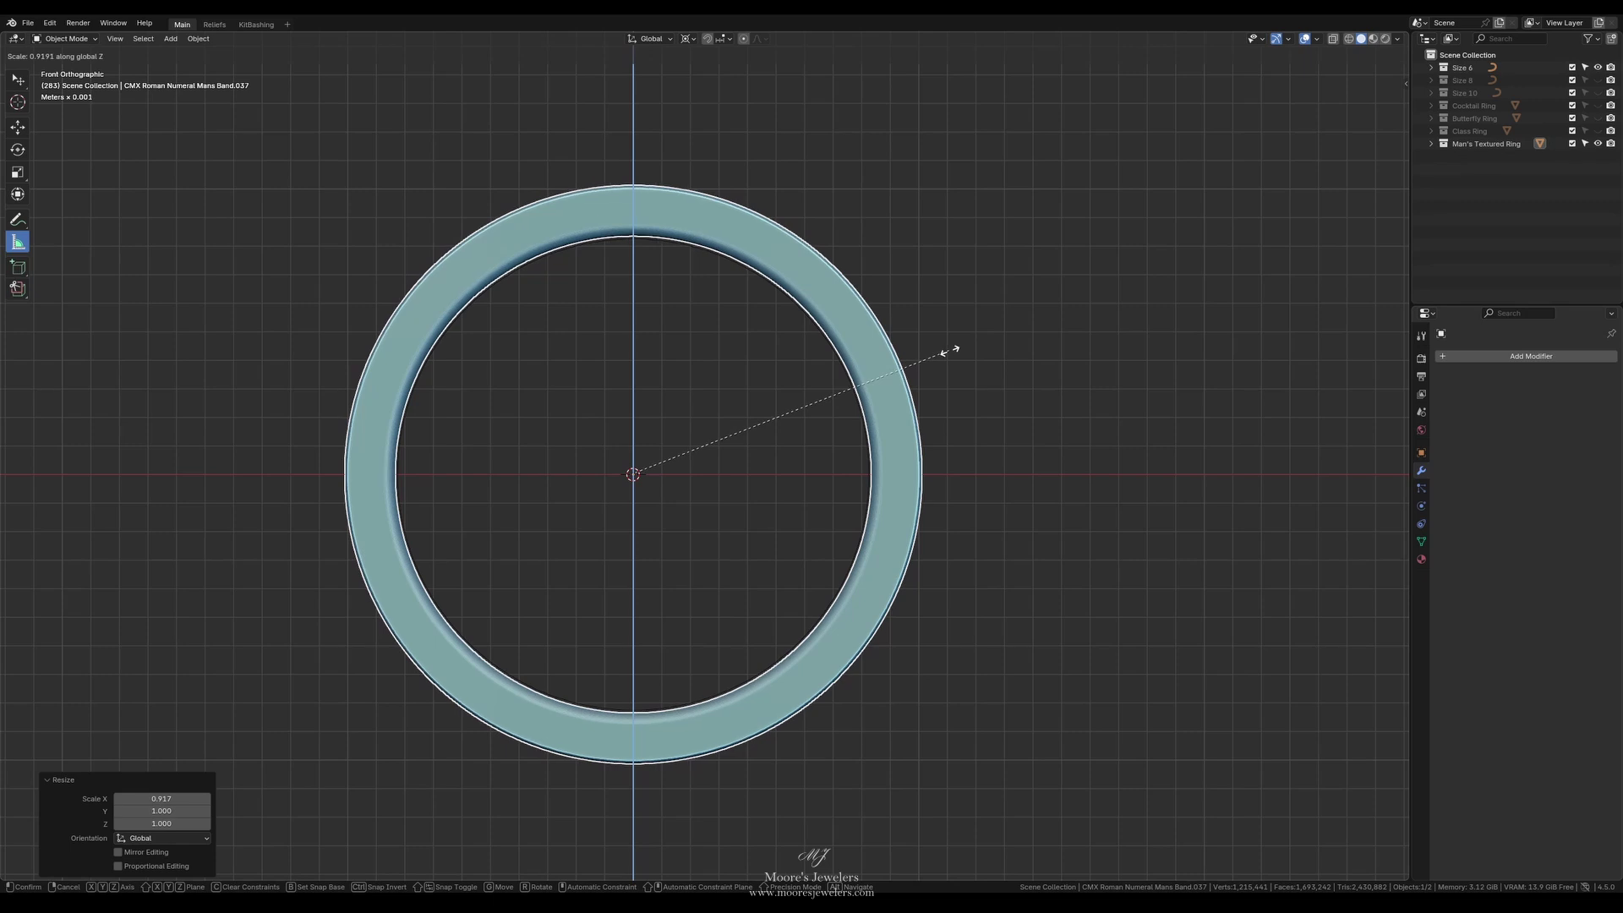
{"action": "left_click", "coordinate": [948, 350]}
Step: Scale the man's textured ring slightly smaller along X to fine-tune its fit to the Size 6 circle, and deselect it
{"action": "left_click", "coordinate": [208, 304]}
{"action": "left_click", "coordinate": [909, 478]}
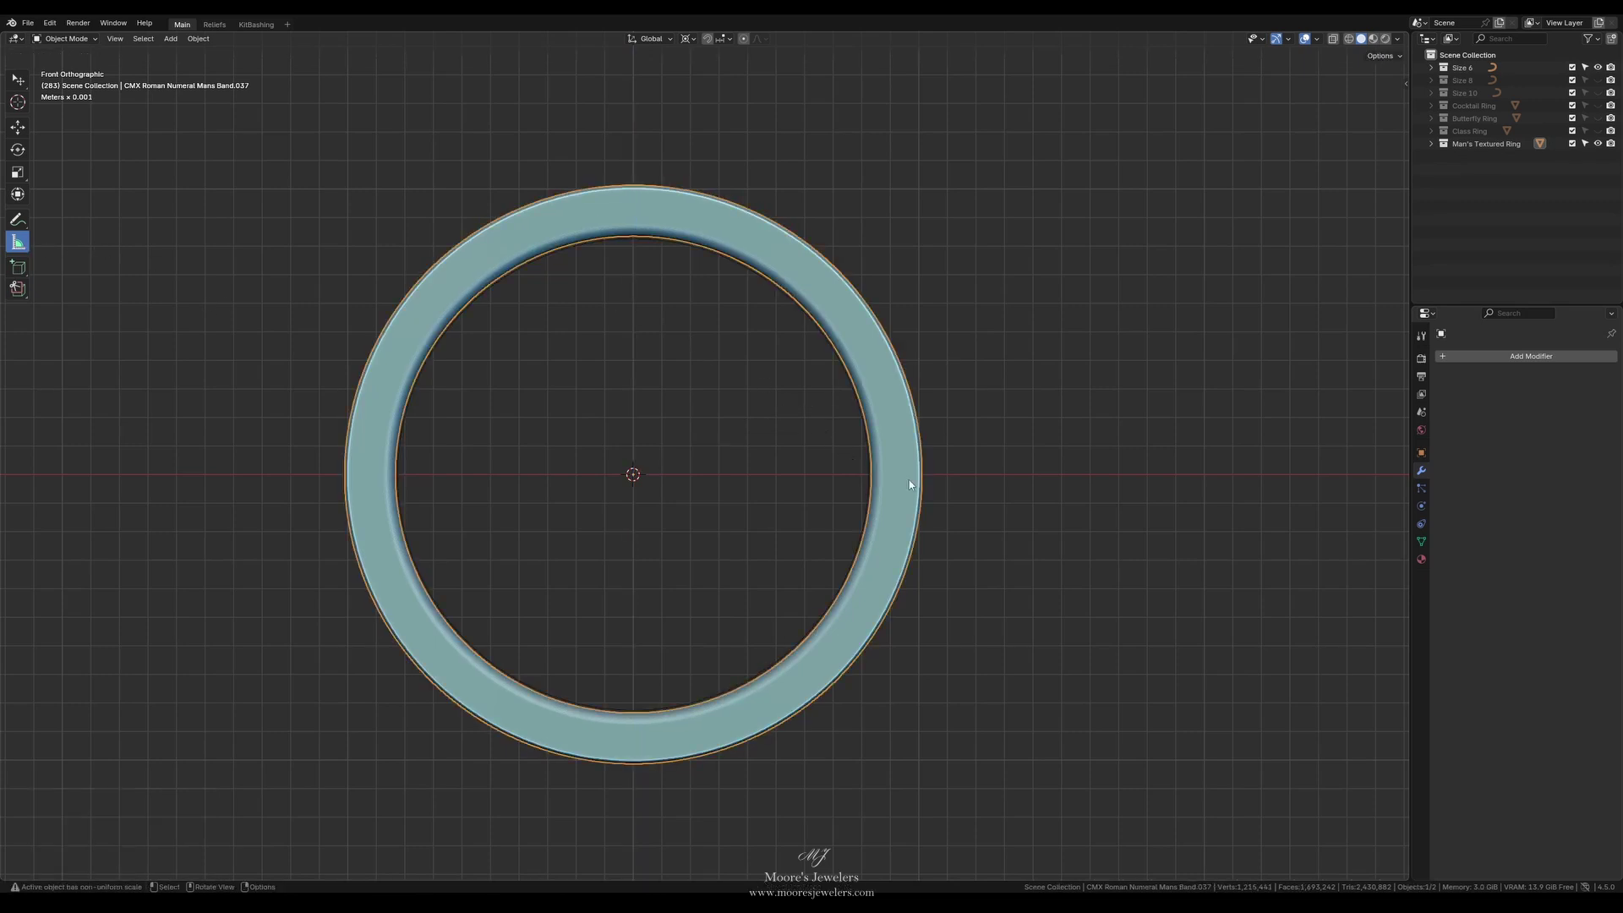
{"action": "key", "text": "s"}
{"action": "key", "text": "x"}
{"action": "left_click", "coordinate": [958, 477]}
{"action": "key", "text": "alt+a"}
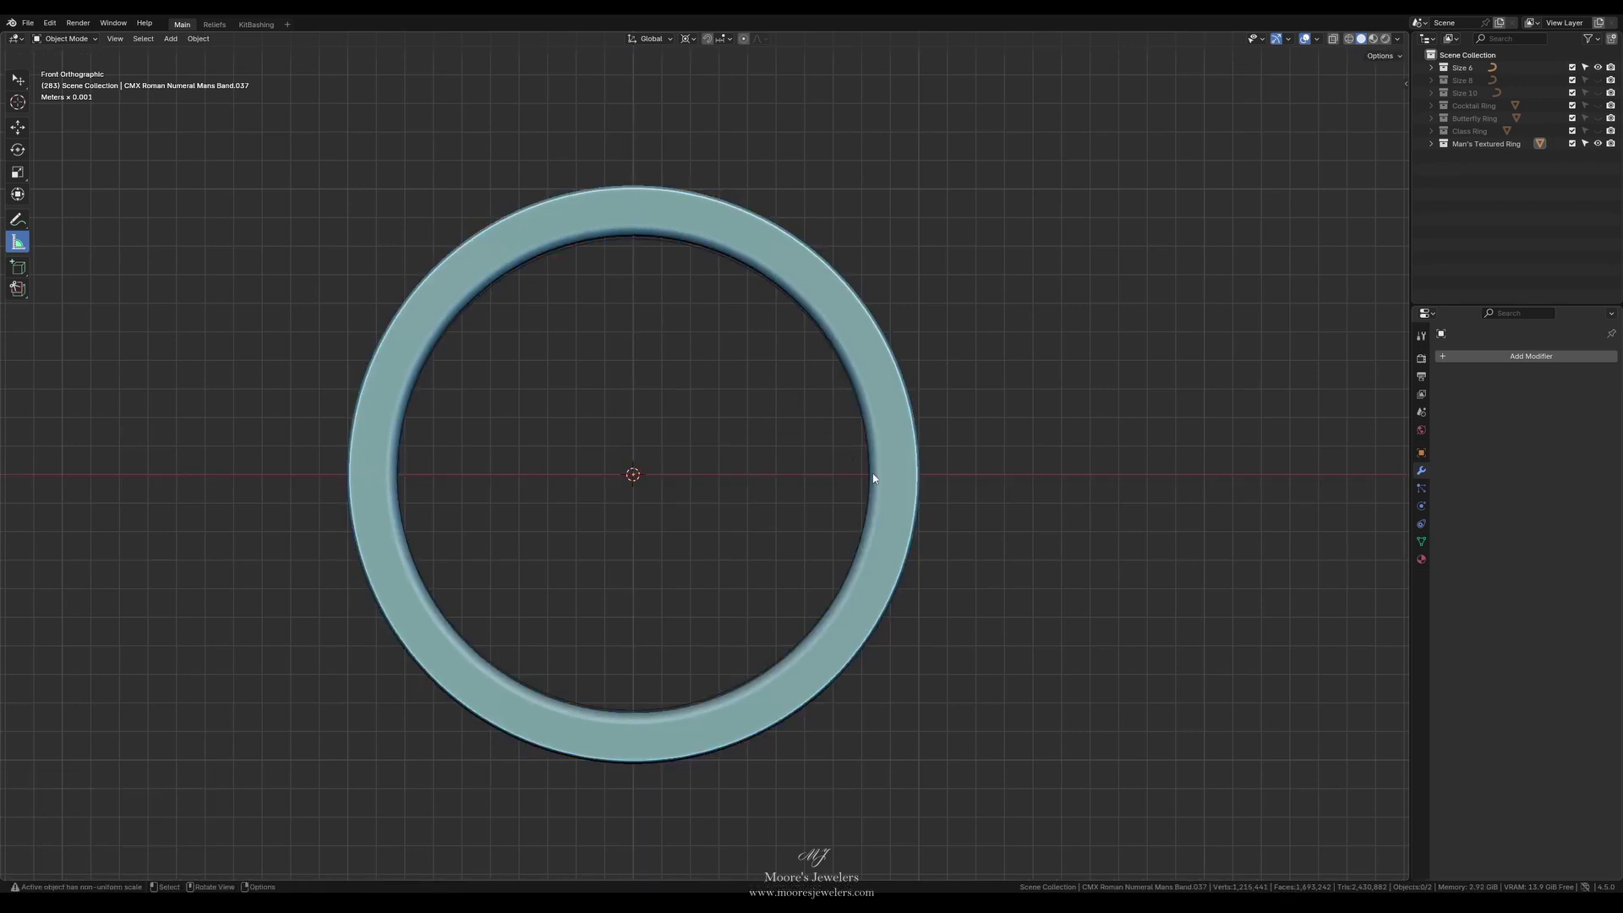
Step: Measure the scaled band's wall thickness on its side and inspect the textured ring in perspective
{"action": "left_click_drag", "start_coordinate": [868, 480], "coordinate": [921, 482]}
{"action": "middle_click_drag", "start_coordinate": [915, 462], "coordinate": [780, 467]}
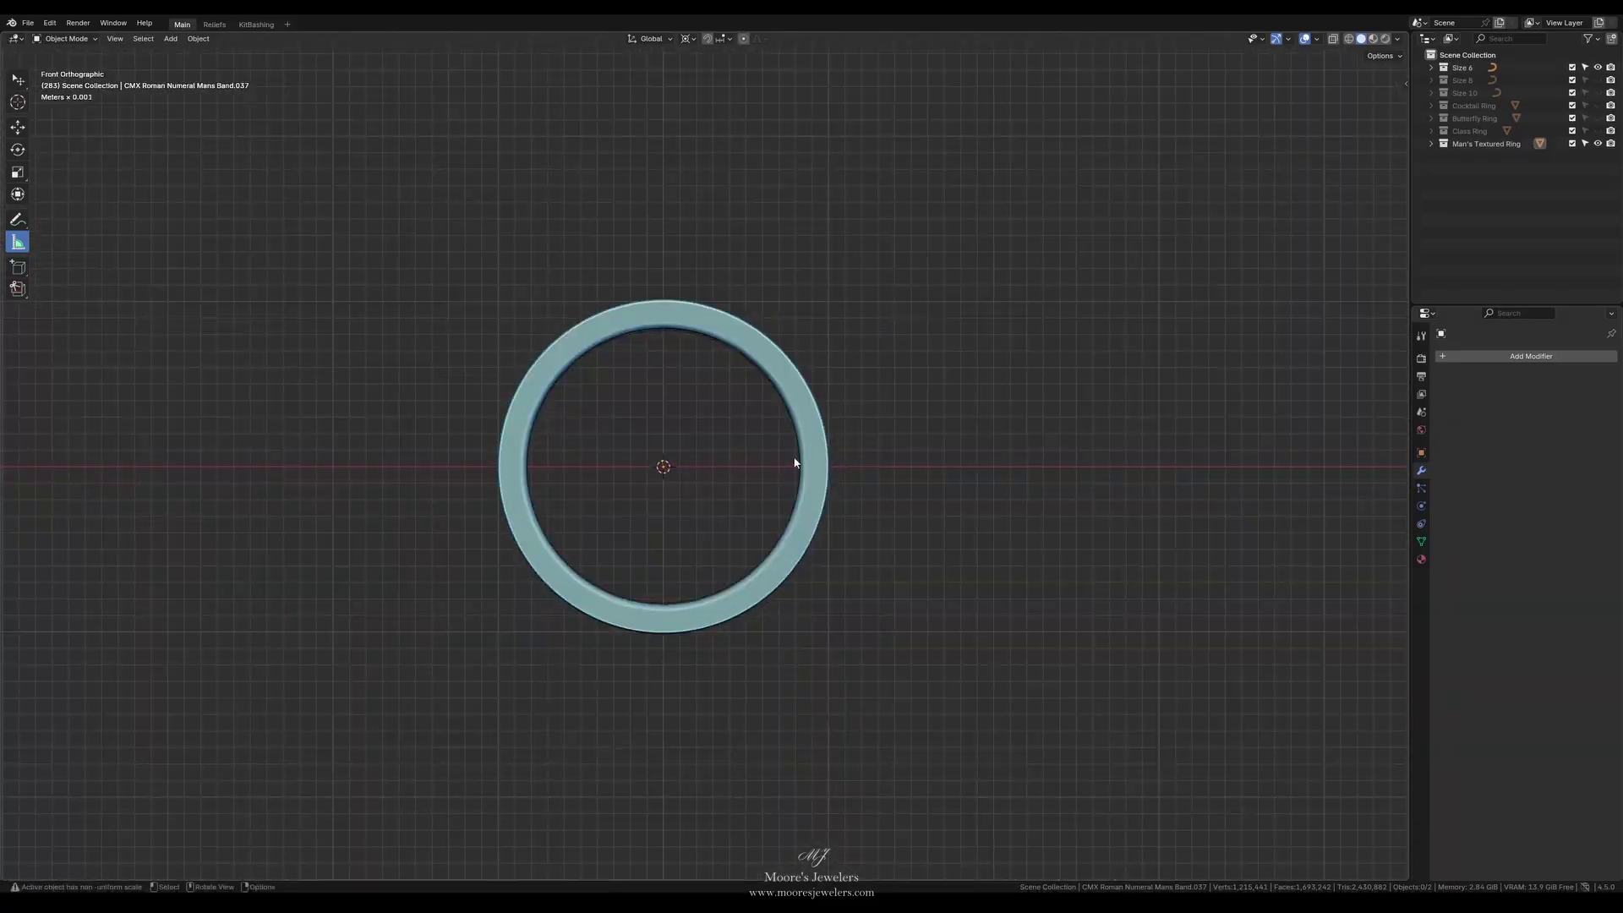
{"action": "middle_click_drag", "start_coordinate": [909, 444], "coordinate": [877, 484]}
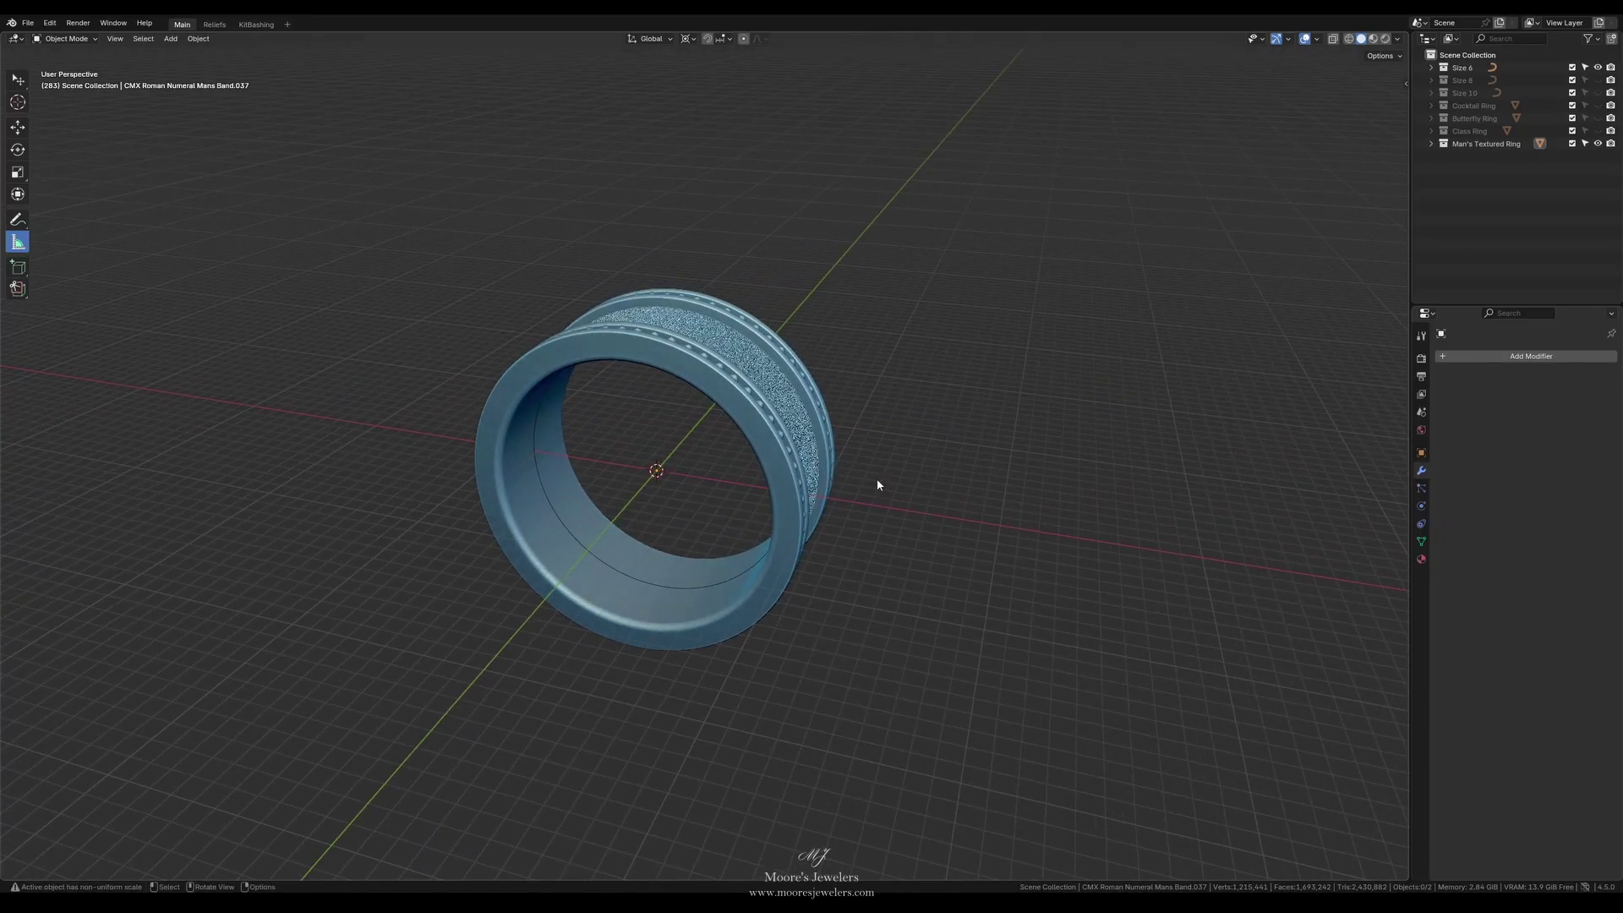